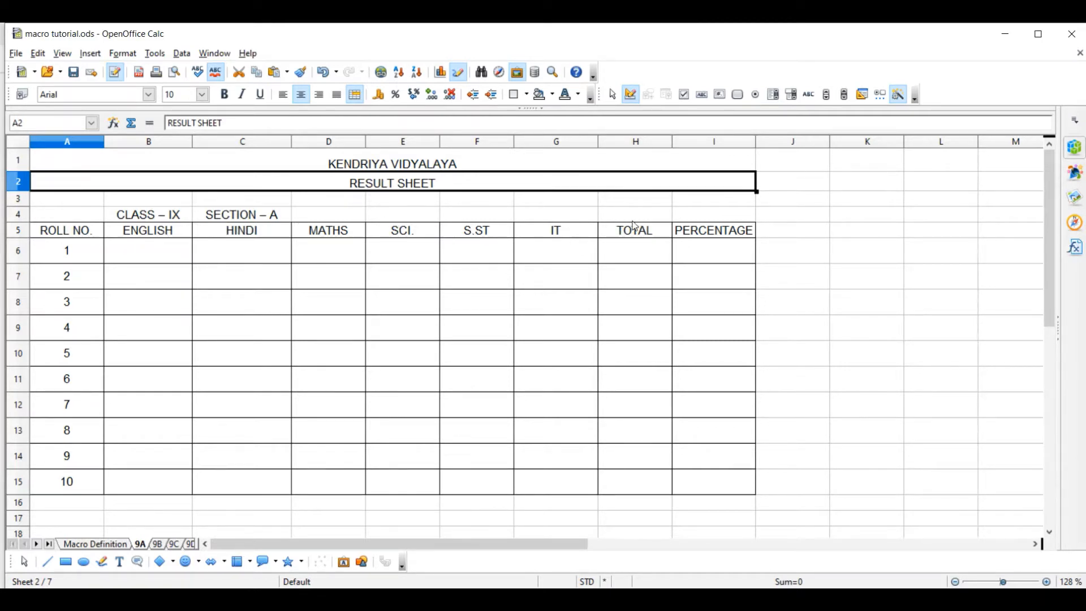
# - Enter the formula =RANDBETWEEN(10;40) in cell B6 for roll number 1's English mark
pyautogui.click(164, 254)
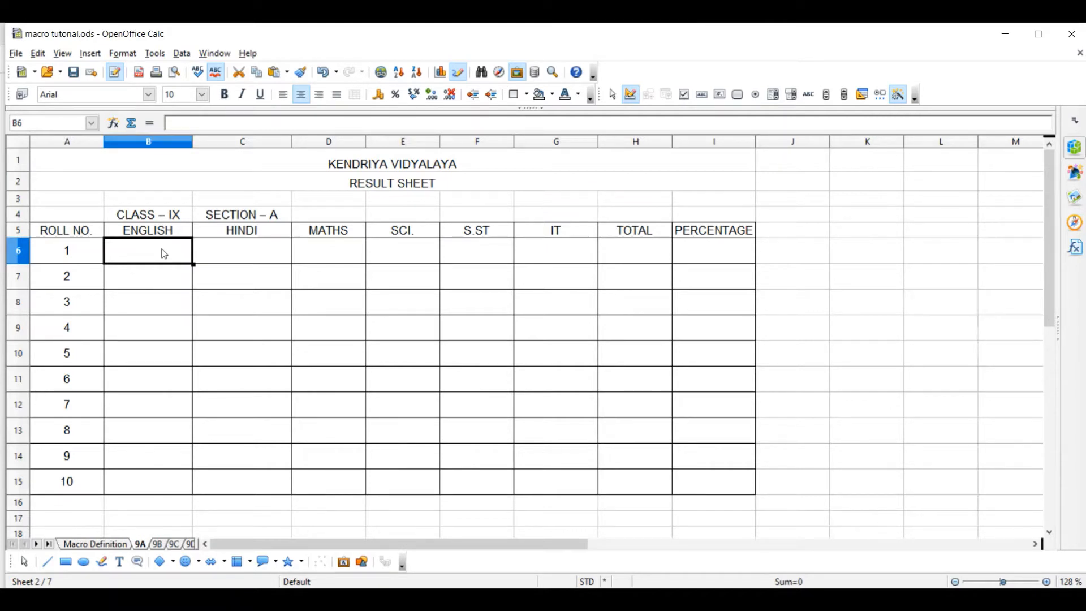
pyautogui.write('=')
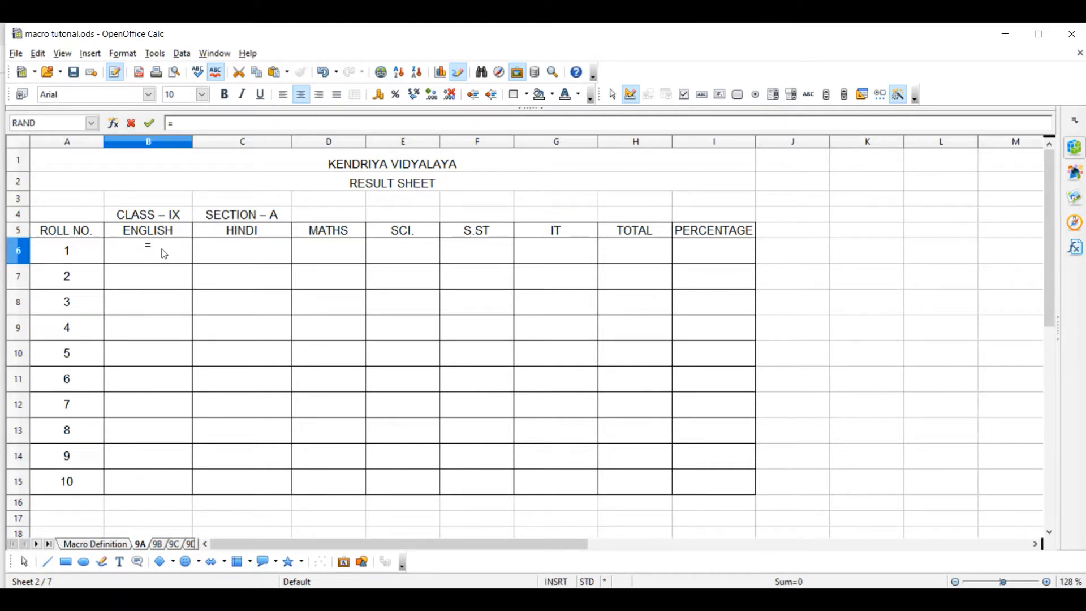
pyautogui.write('RANDBETWEEN')
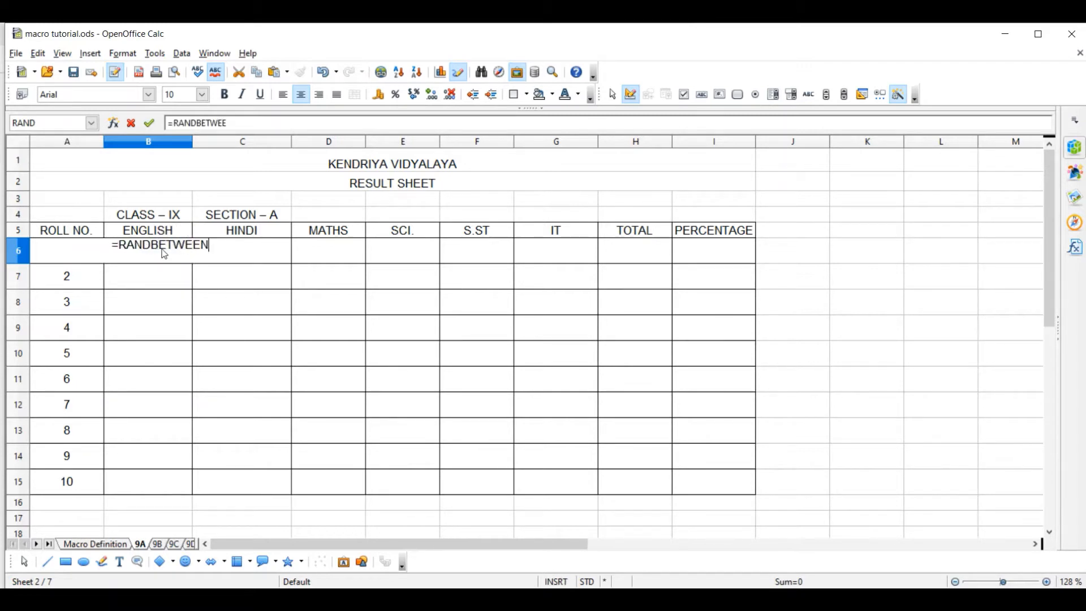
pyautogui.write('(')
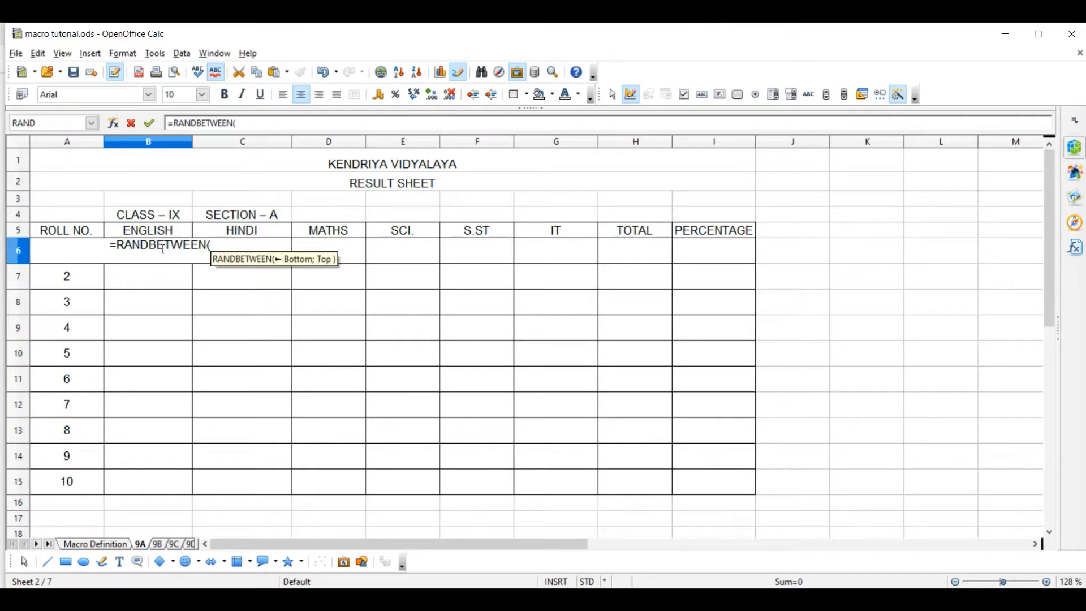
pyautogui.write('10;')
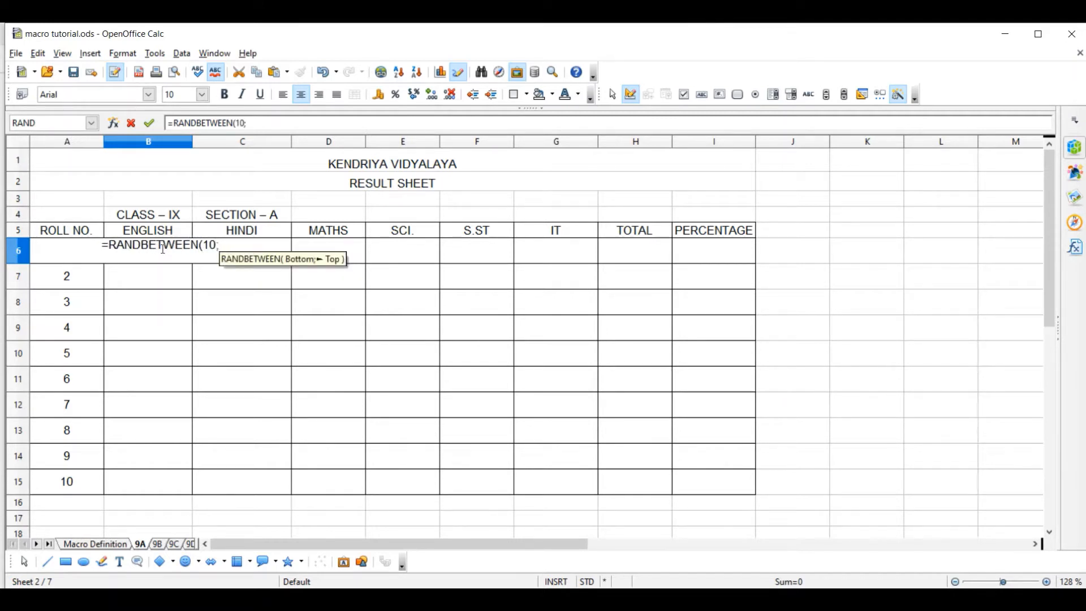
pyautogui.write('40')
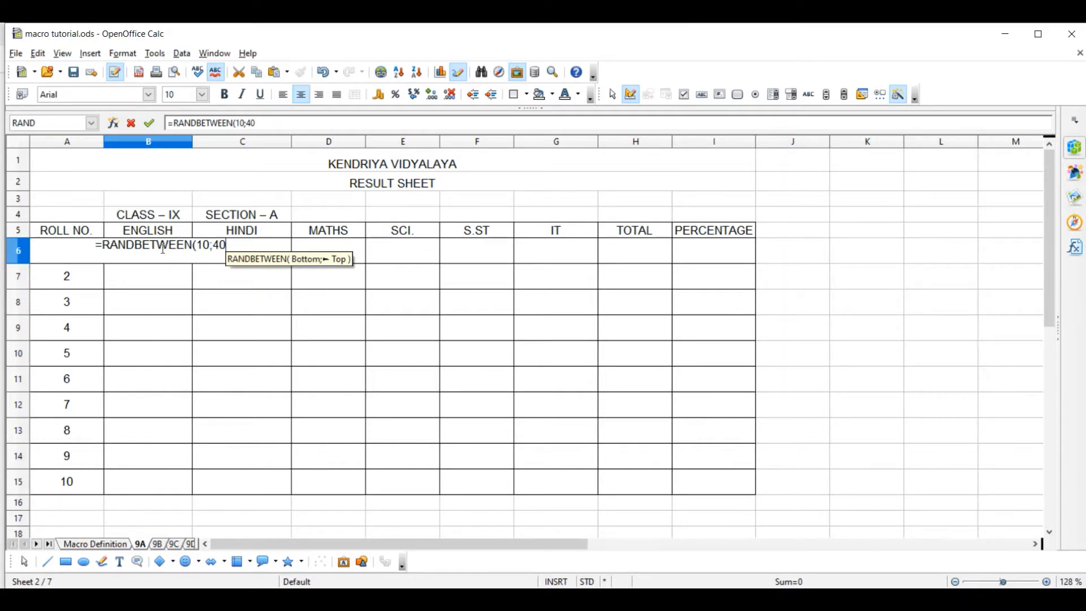
pyautogui.write(')')
pyautogui.press('Return')
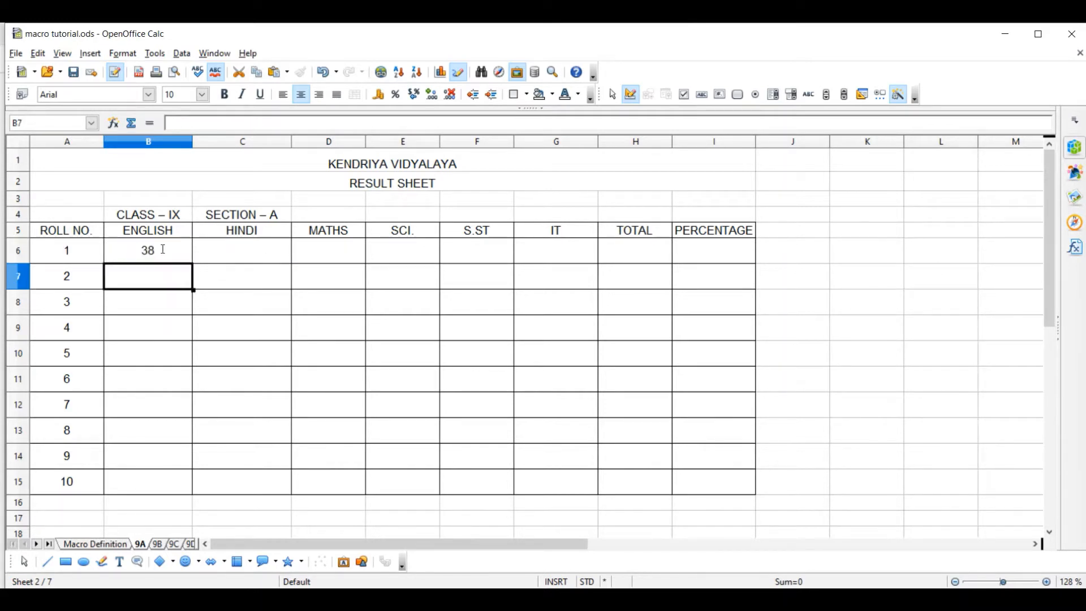
# - Fill the B6 formula across all subjects and roll numbers in the range B6:G15
pyautogui.click(163, 258)
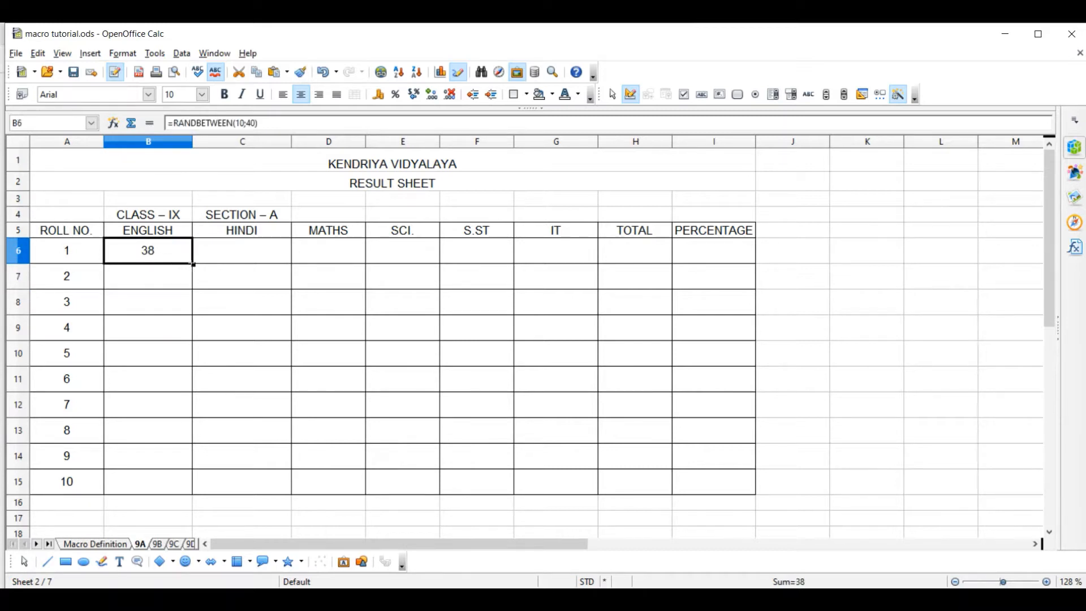
pyautogui.moveTo(193, 264); pyautogui.dragTo(593, 491)
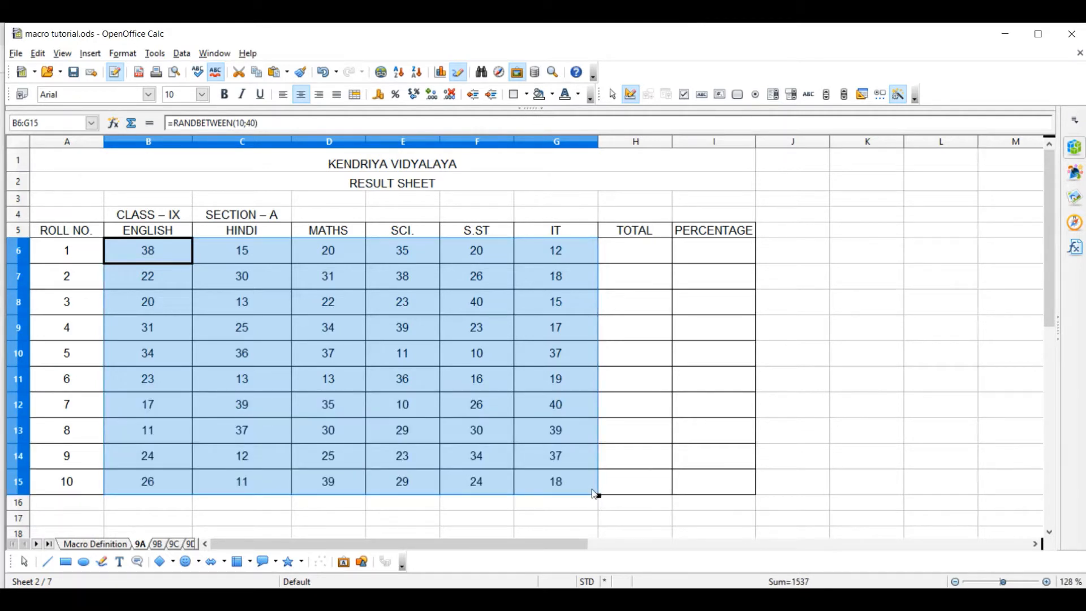
pyautogui.click(917, 354)
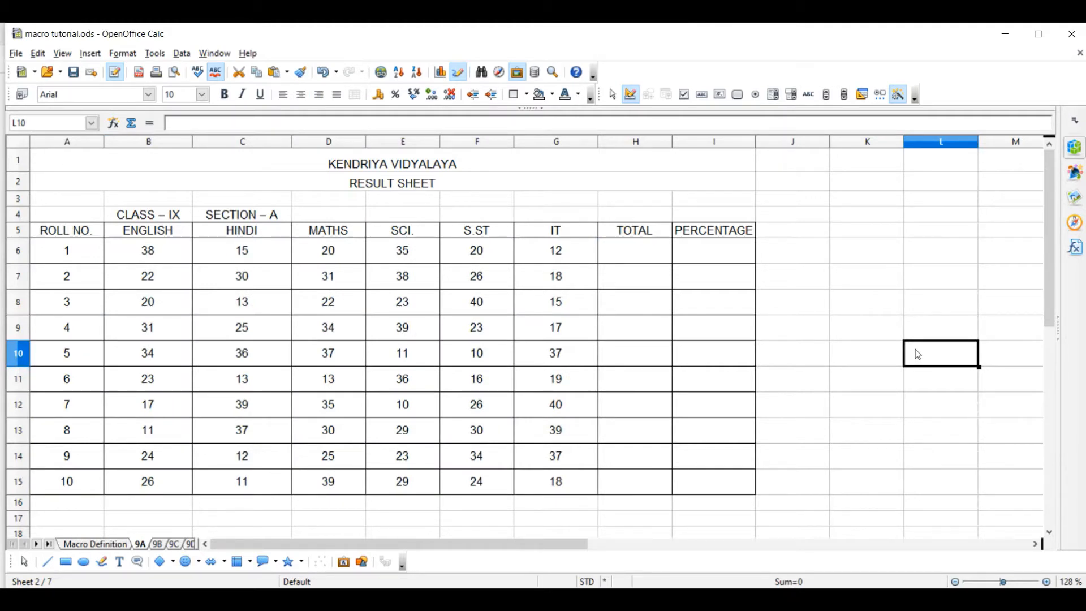
pyautogui.click(642, 260)
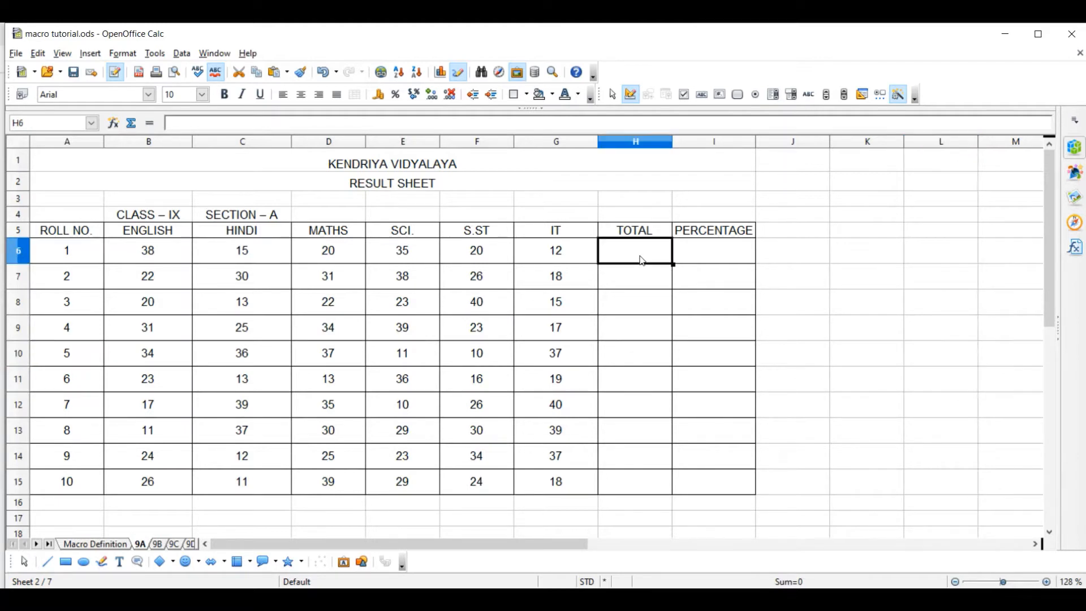
pyautogui.click(698, 252)
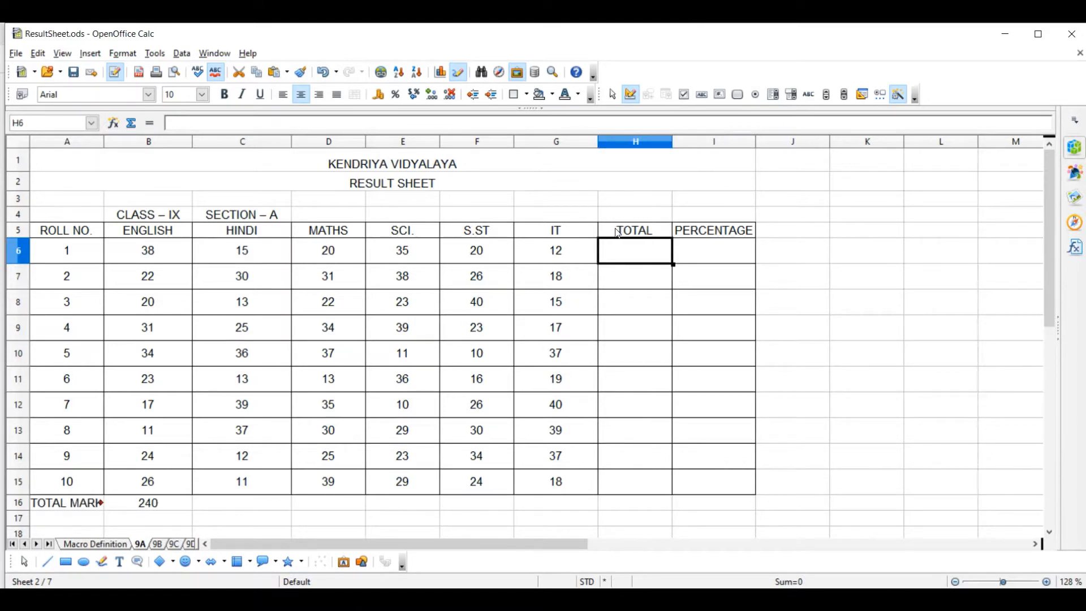
# - Start recording a new macro on sheet 9A
pyautogui.click(151, 57)
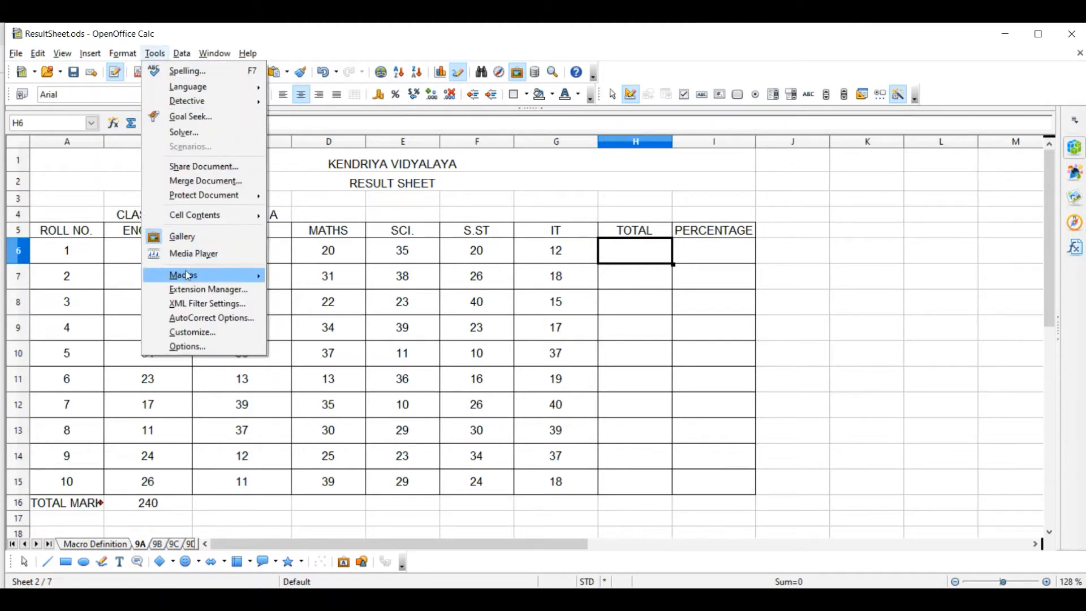
pyautogui.moveTo(187, 276)
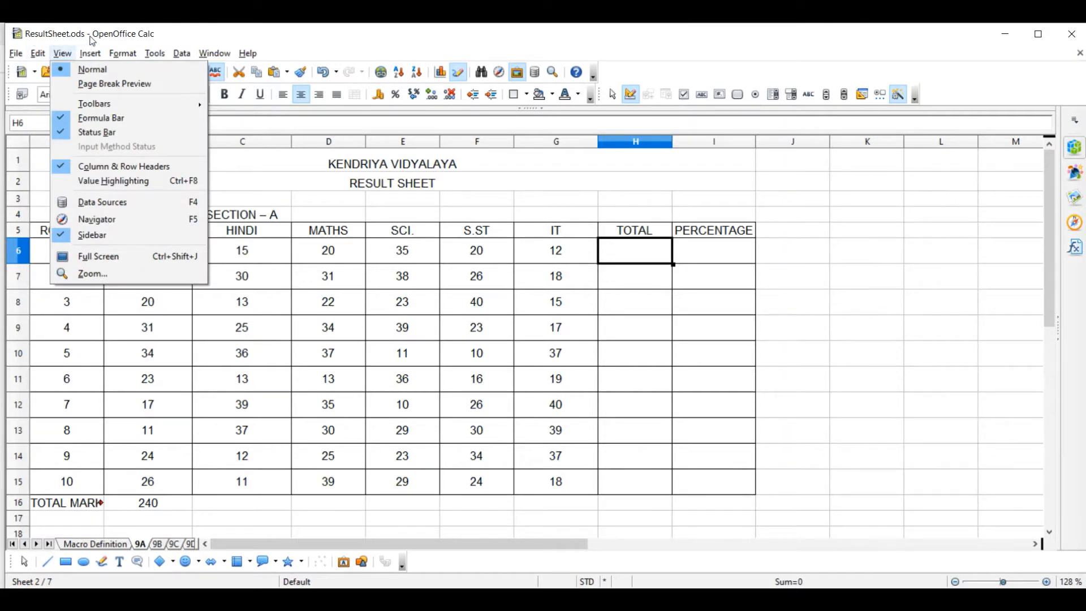
pyautogui.click(63, 46)
pyautogui.click(154, 53)
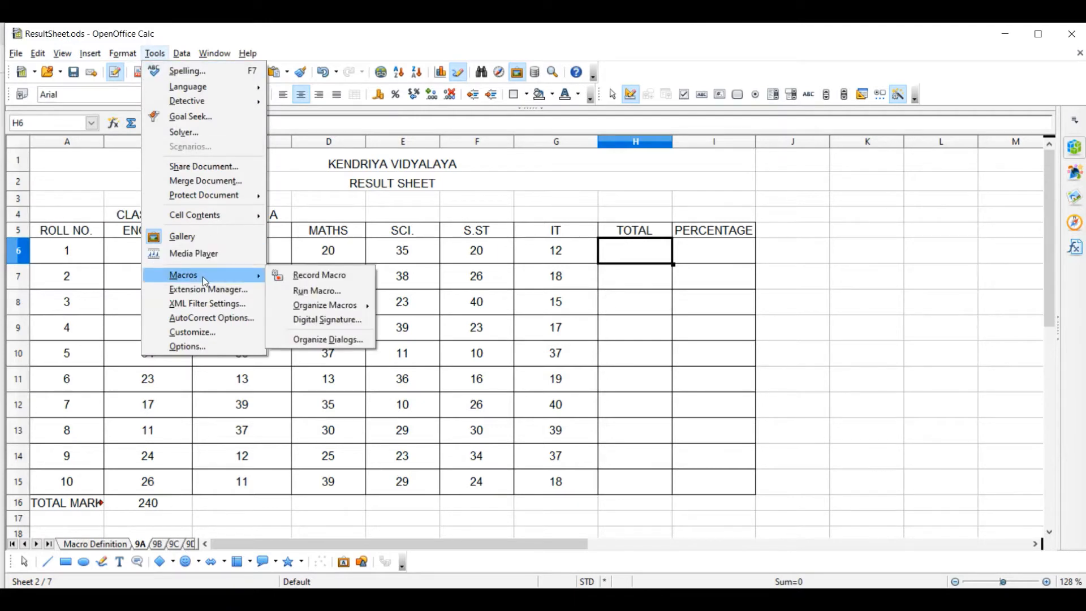
pyautogui.click(307, 275)
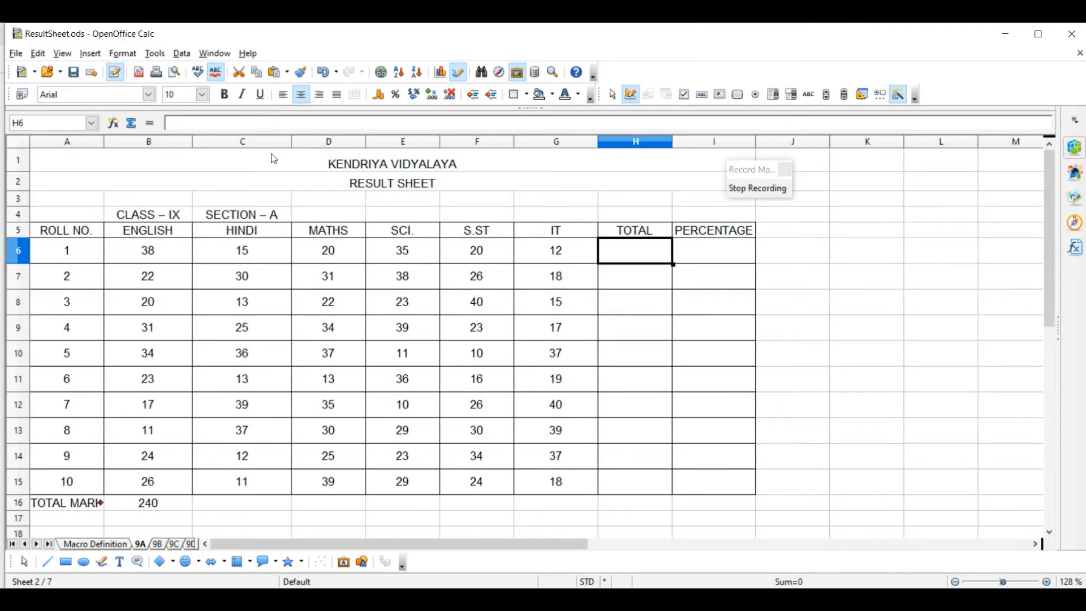
# - Format the heading range A1:I5 in Arial Black, italic, at font size 13
pyautogui.moveTo(273, 158); pyautogui.dragTo(272, 228)
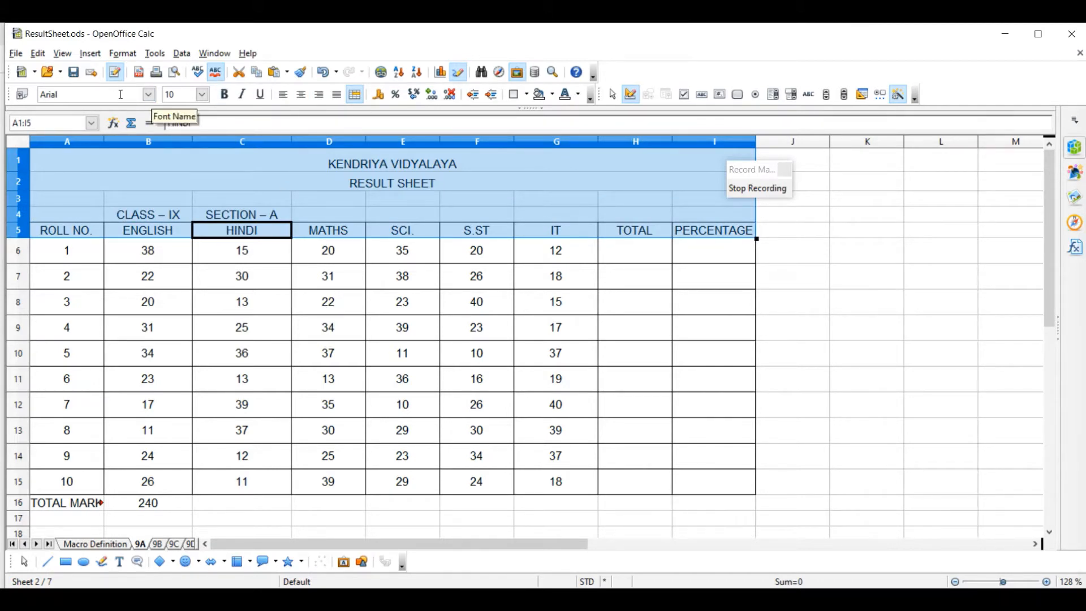
pyautogui.click(149, 95)
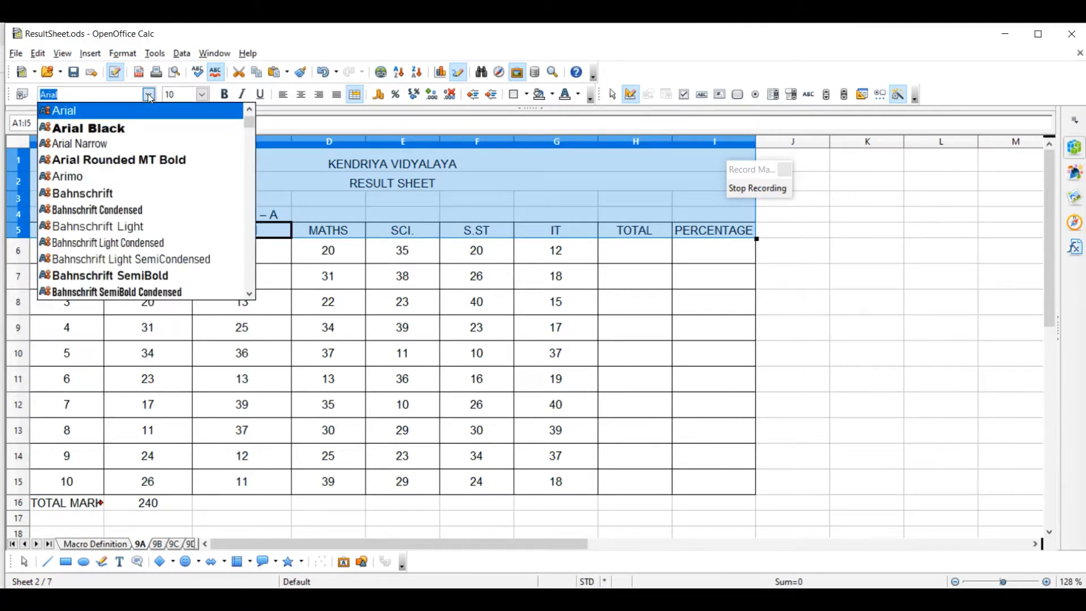
pyautogui.click(127, 124)
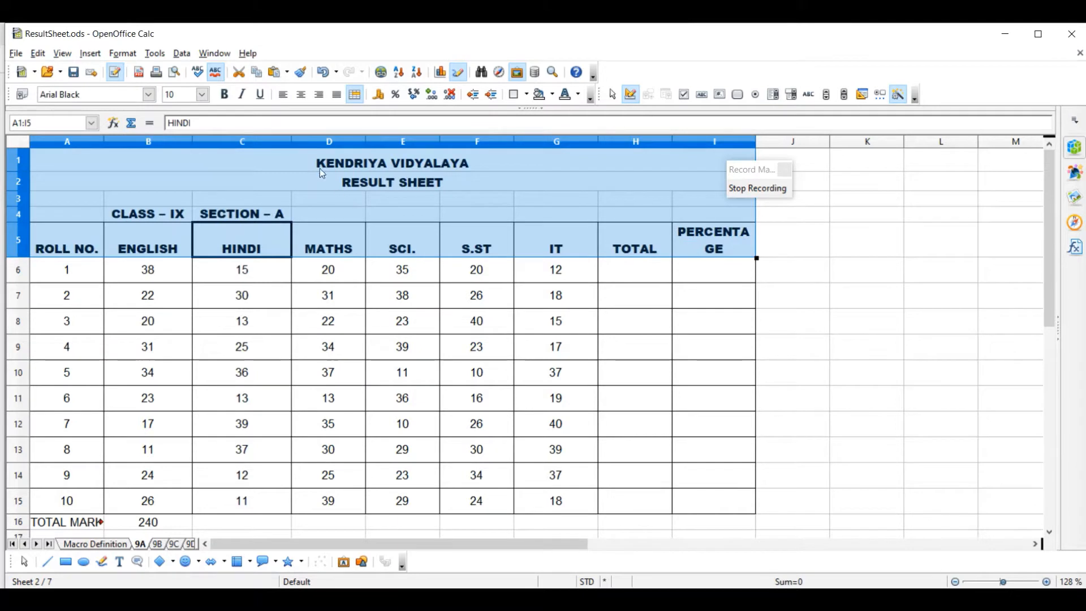
pyautogui.click(242, 95)
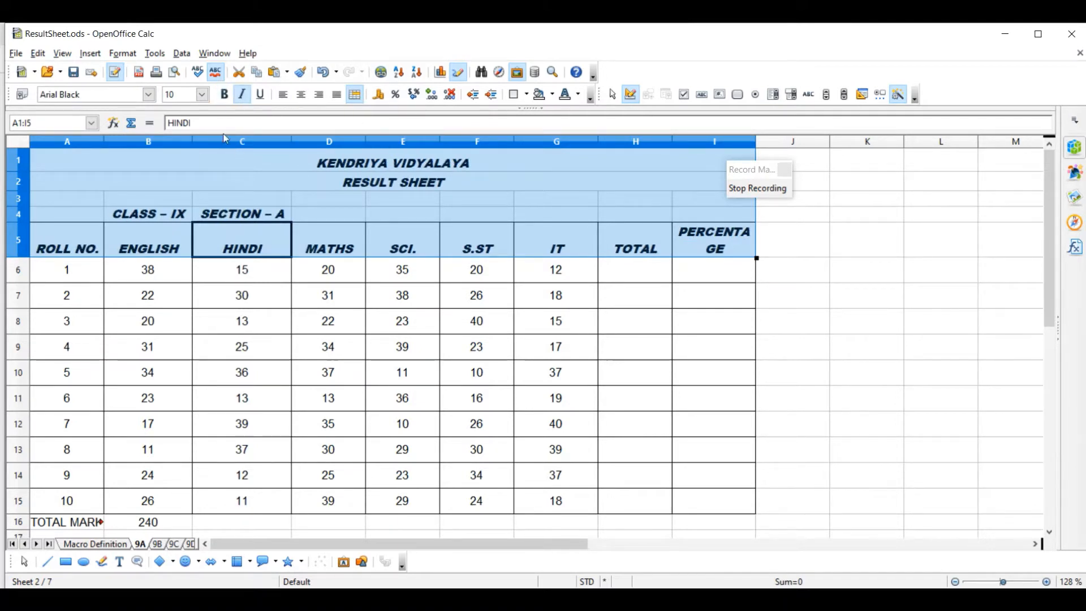
pyautogui.click(207, 99)
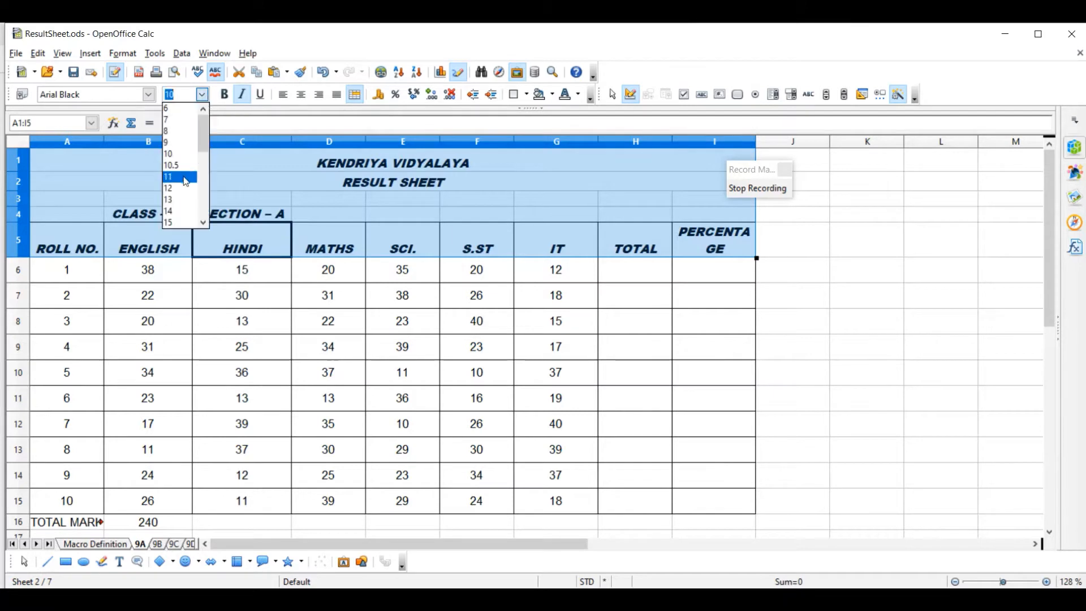
pyautogui.click(178, 200)
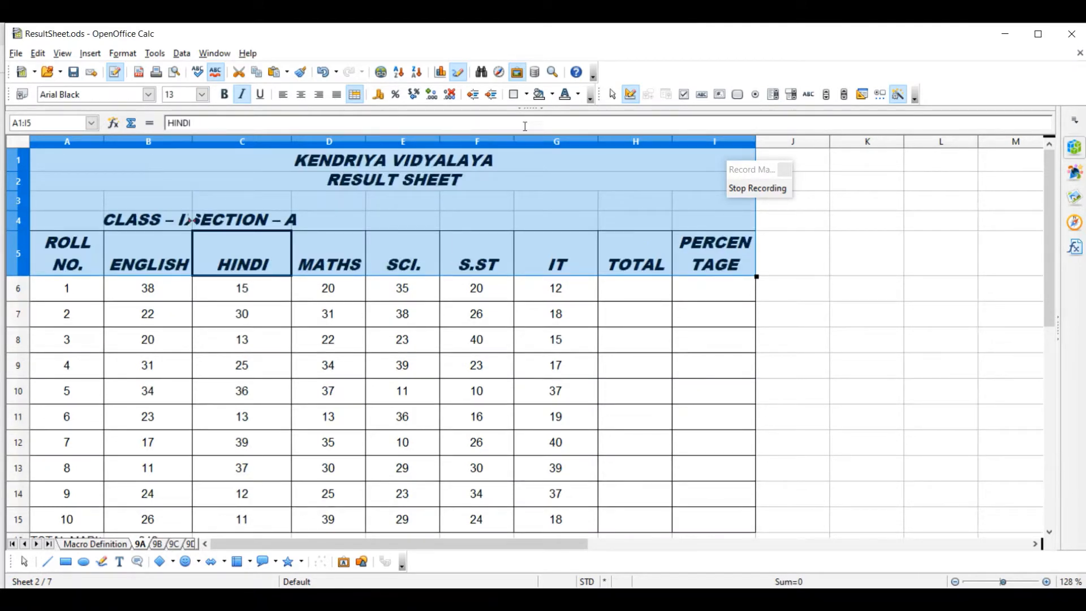
# - Color the text of the heading range A1:I5 dark blue and set its font size to 11
pyautogui.click(579, 96)
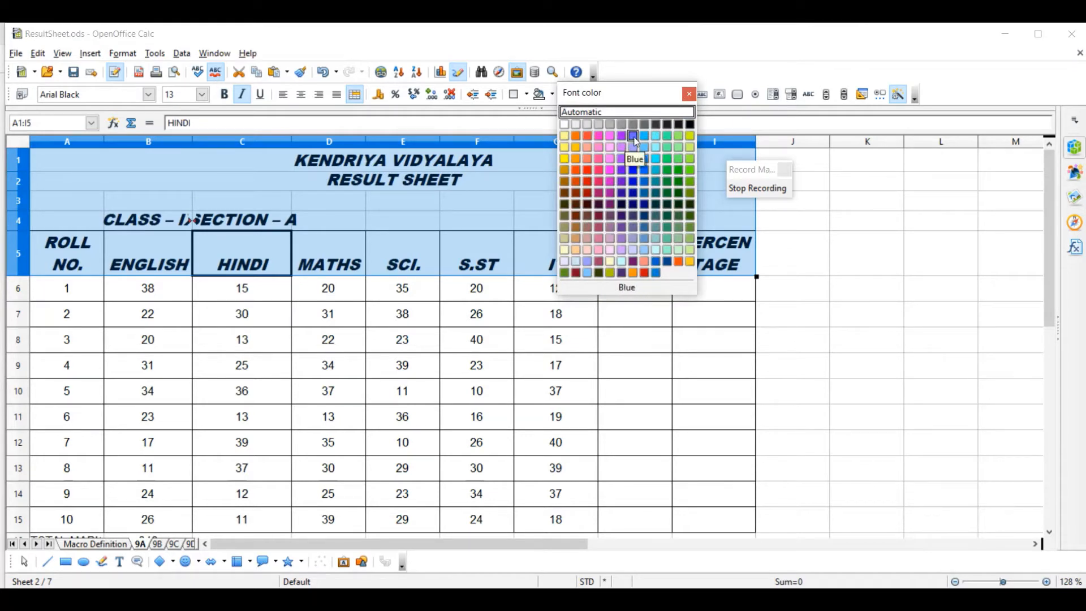
pyautogui.click(633, 204)
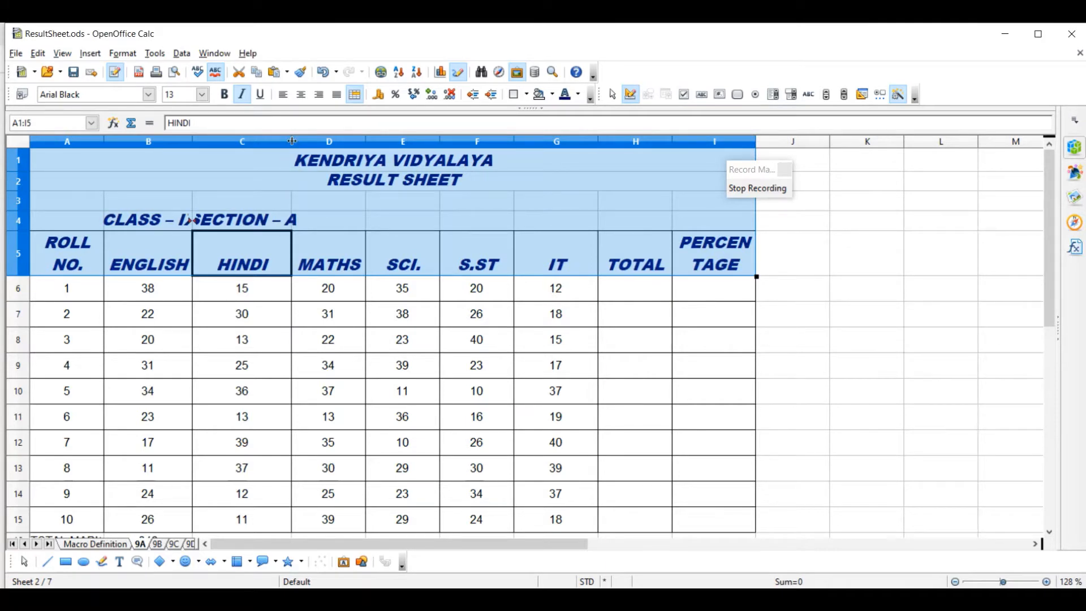
pyautogui.click(202, 95)
pyautogui.click(175, 145)
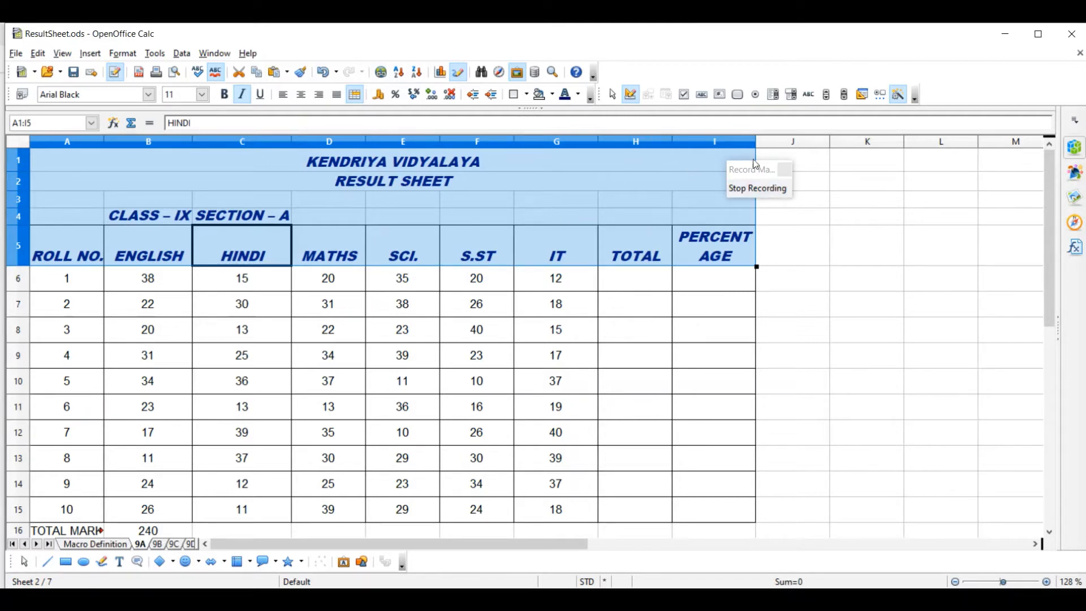
# - Stop the macro recording and create a new library named Library1 in ResultSheet.ods
pyautogui.click(749, 188)
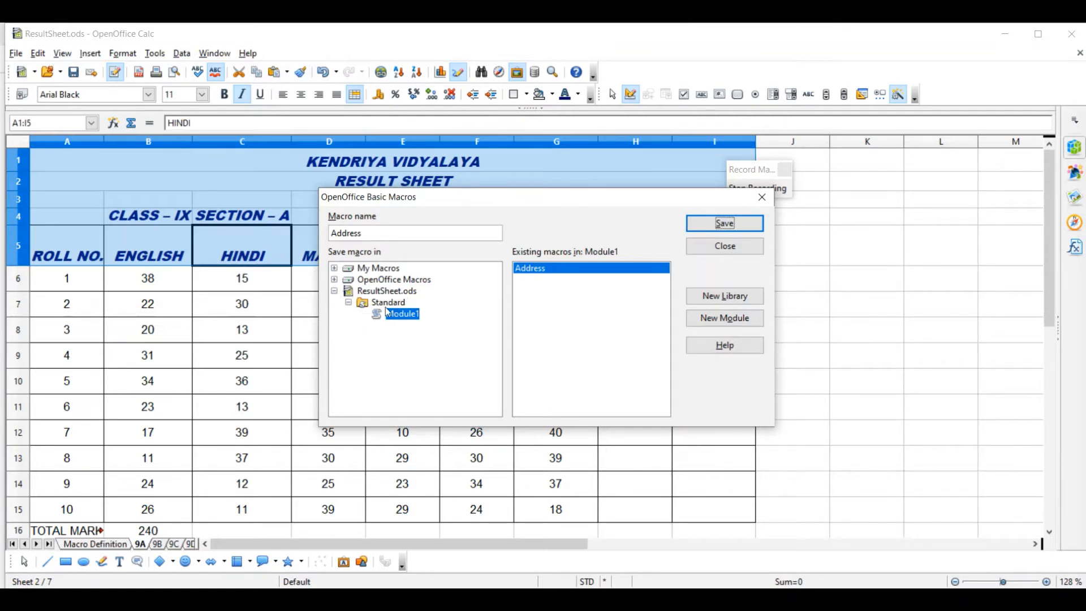
pyautogui.click(397, 295)
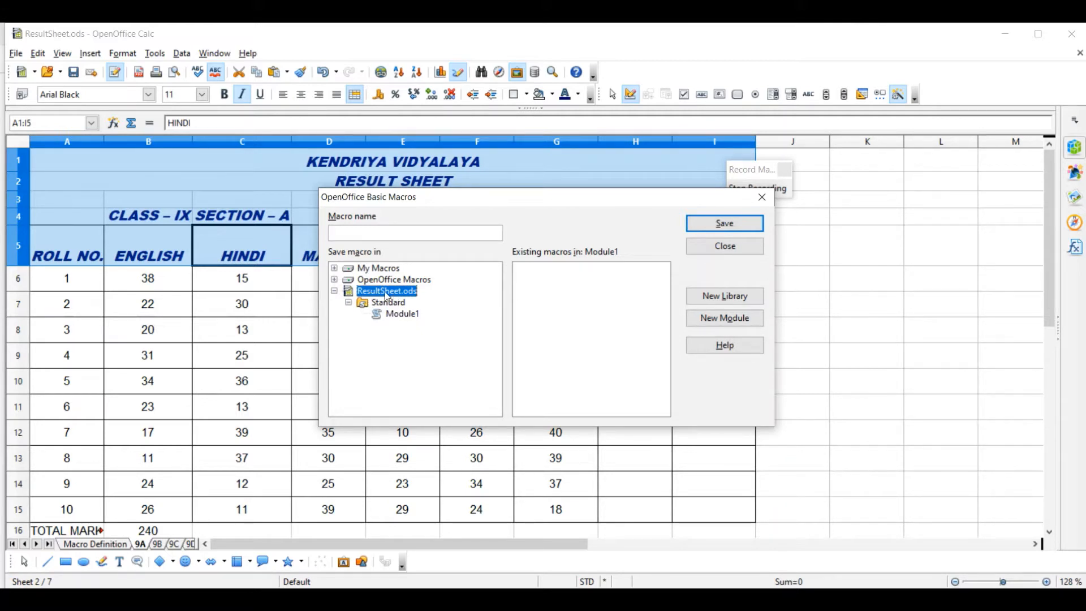
pyautogui.click(723, 296)
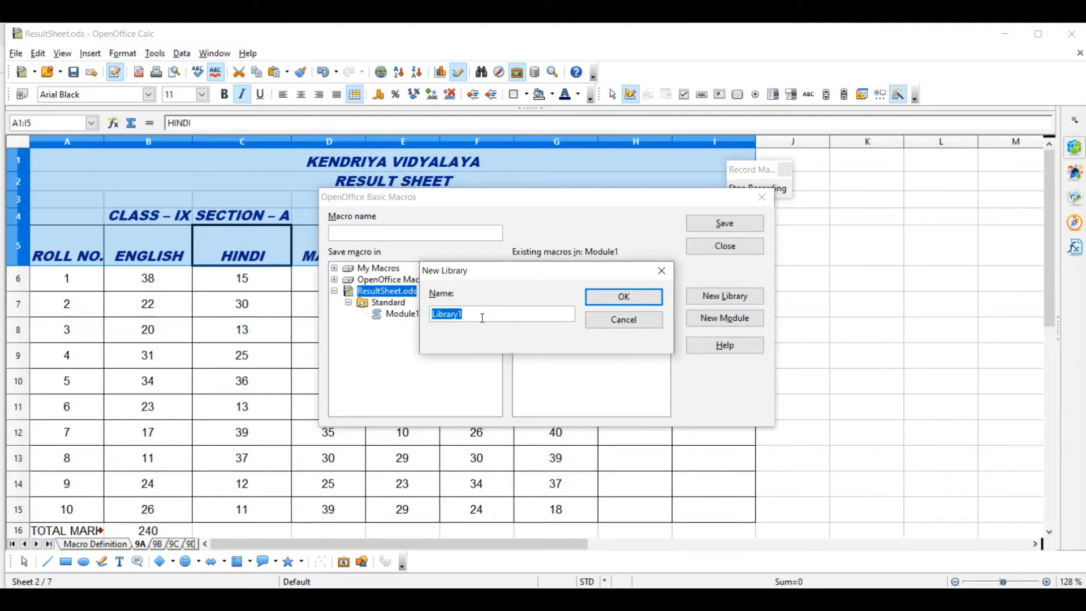
pyautogui.click(612, 300)
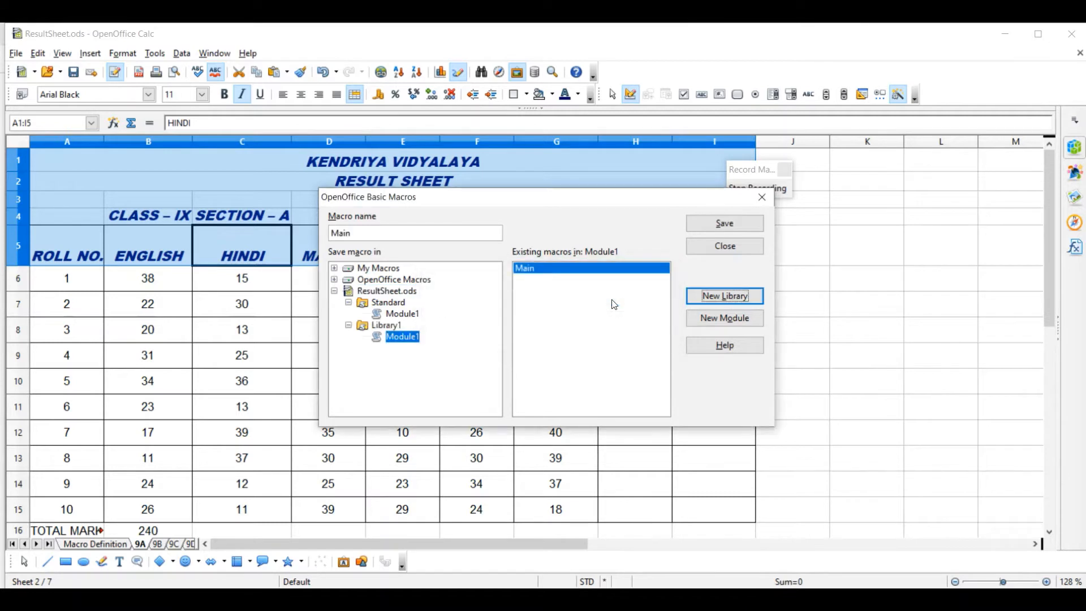
# - Save the recorded macro as "foramting" in Module1 of Library1, and save the spreadsheet
pyautogui.click(398, 338)
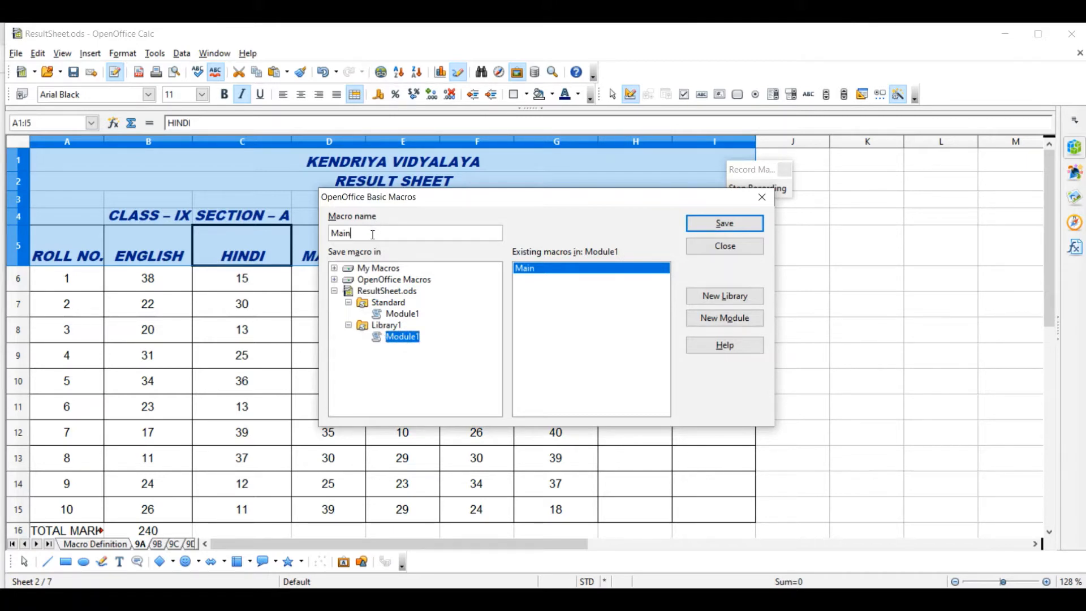
pyautogui.press('BackSpace')
pyautogui.press('BackSpace')
pyautogui.press('BackSpace')
pyautogui.press('BackSpace')
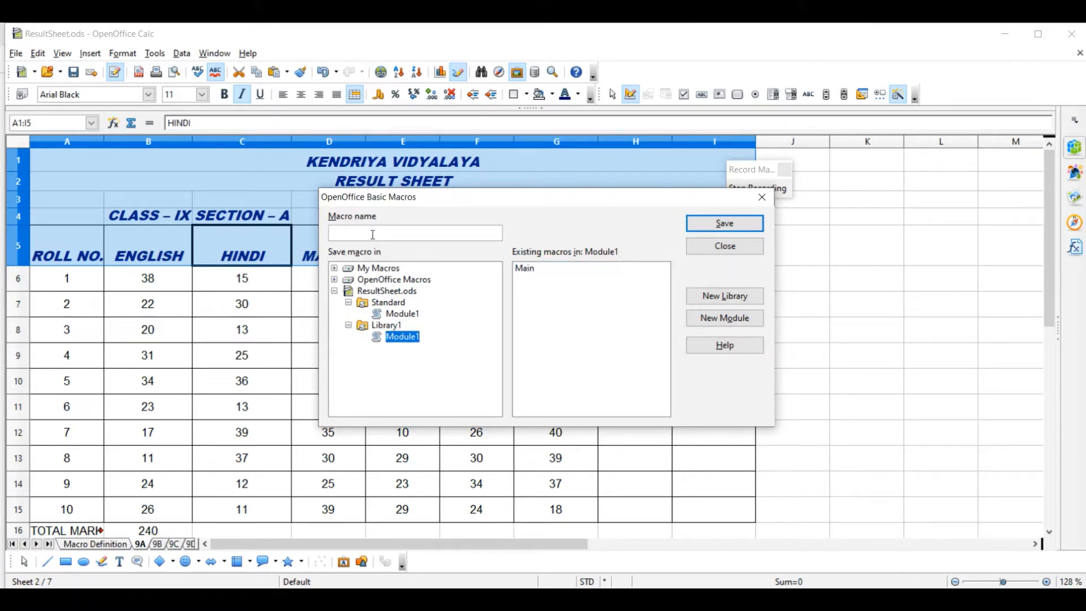
pyautogui.write('foramting')
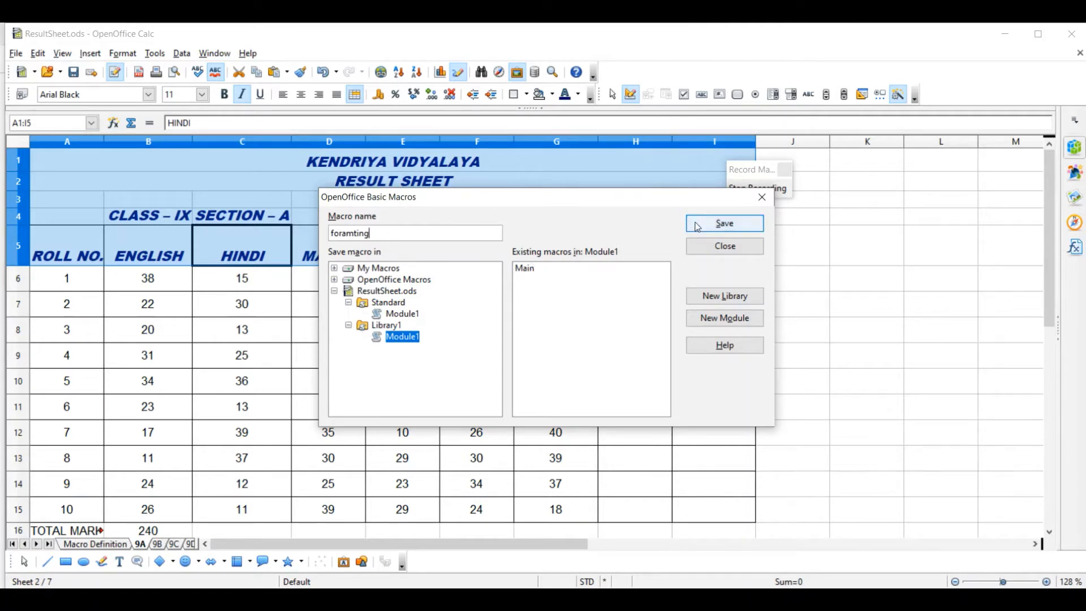
pyautogui.click(719, 224)
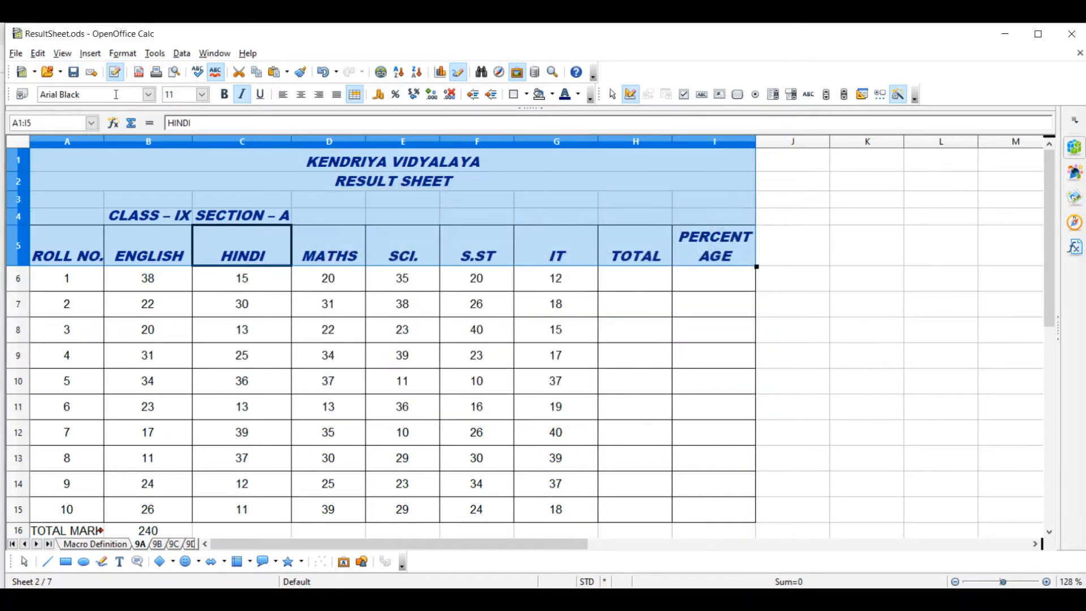
pyautogui.click(73, 72)
# - Run the "foramting" macro from Library1's Module1 on sheet 9B, starting at cell A1, and compare its headings with sheet 9A
pyautogui.click(157, 546)
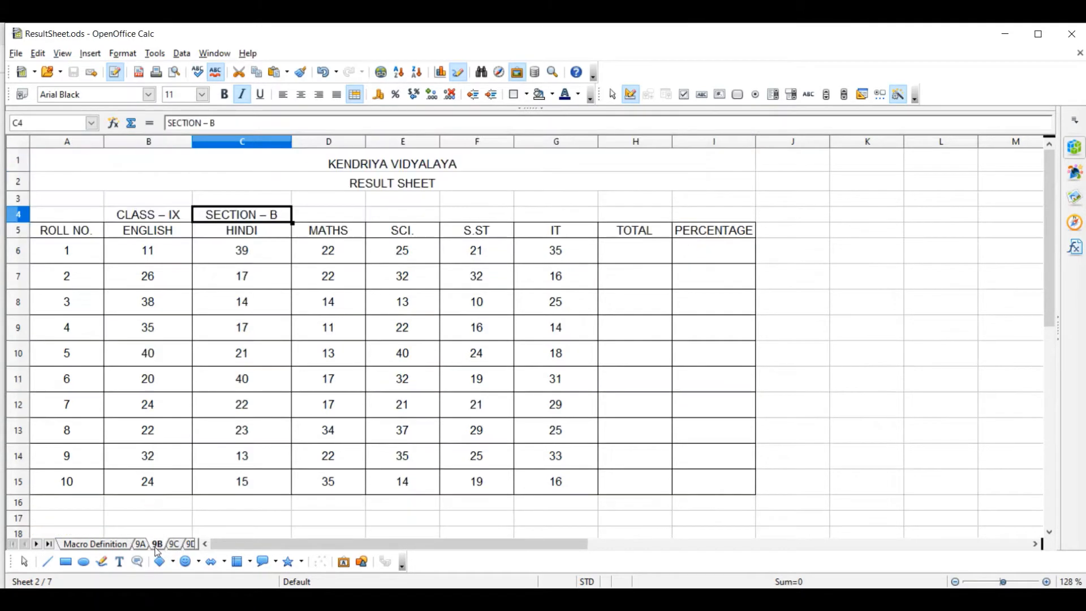
pyautogui.click(72, 167)
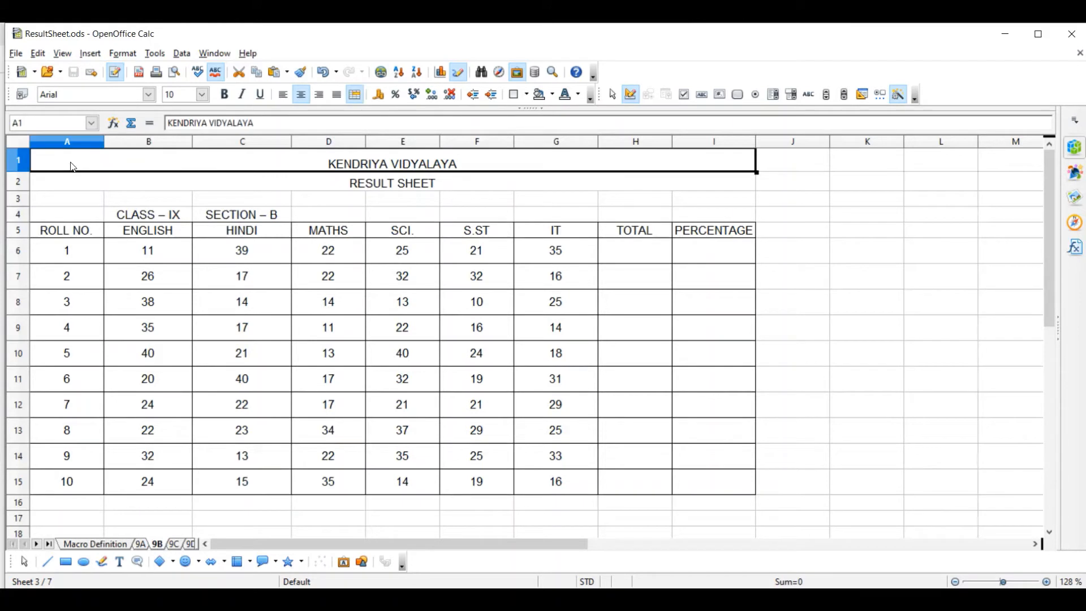
pyautogui.click(155, 53)
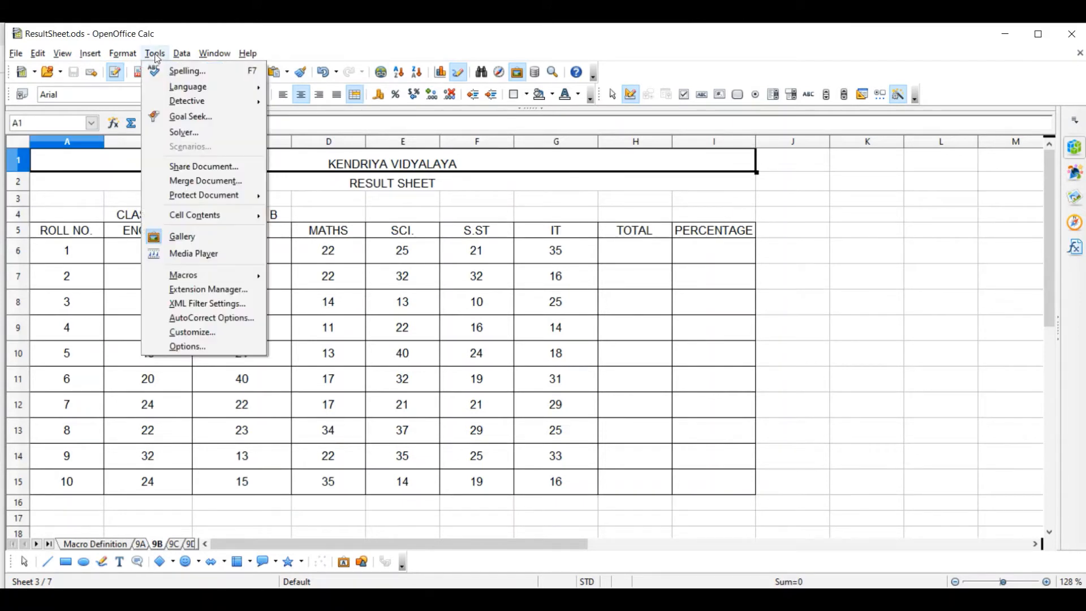
pyautogui.moveTo(183, 272)
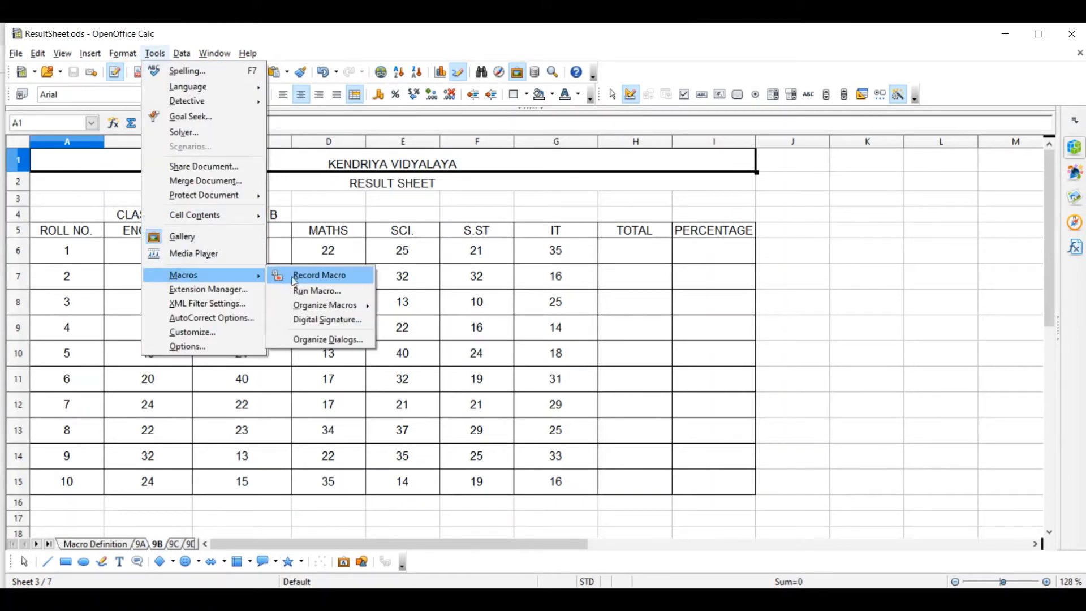
pyautogui.click(310, 292)
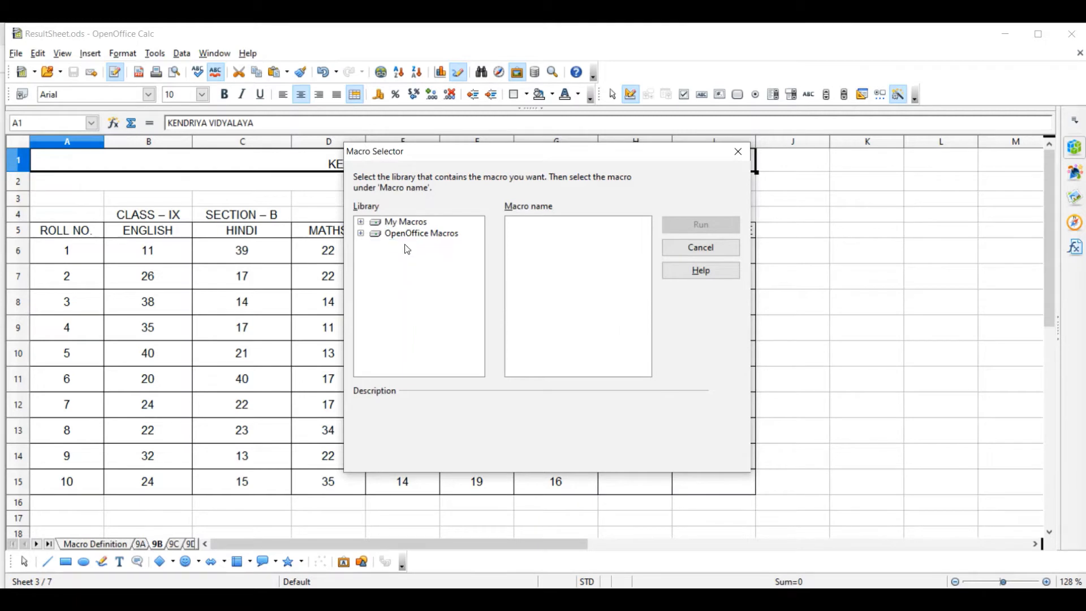
pyautogui.doubleClick(407, 247)
pyautogui.doubleClick(406, 258)
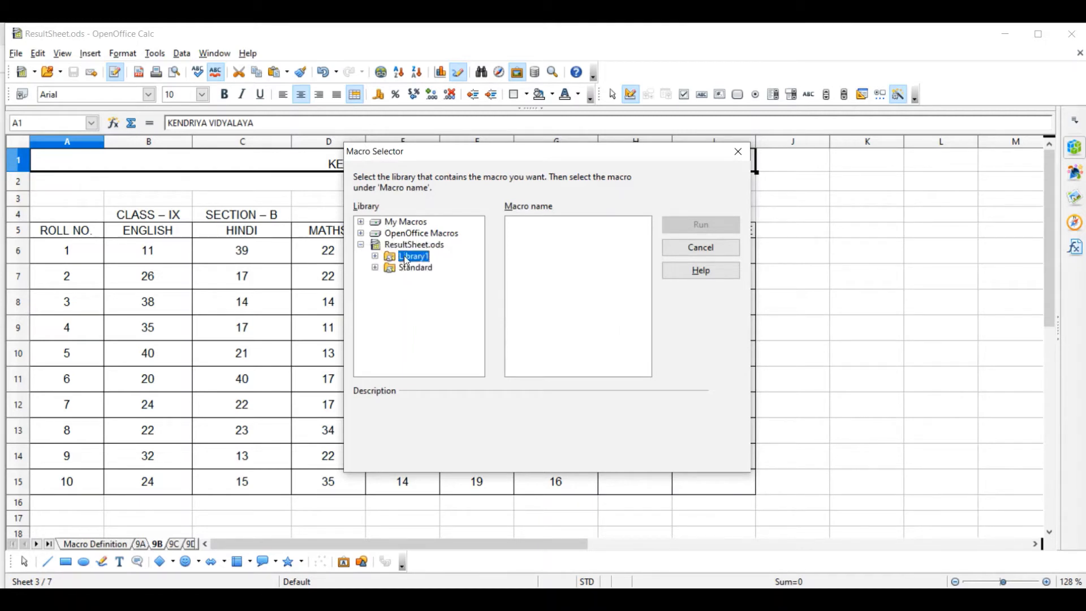
pyautogui.click(425, 270)
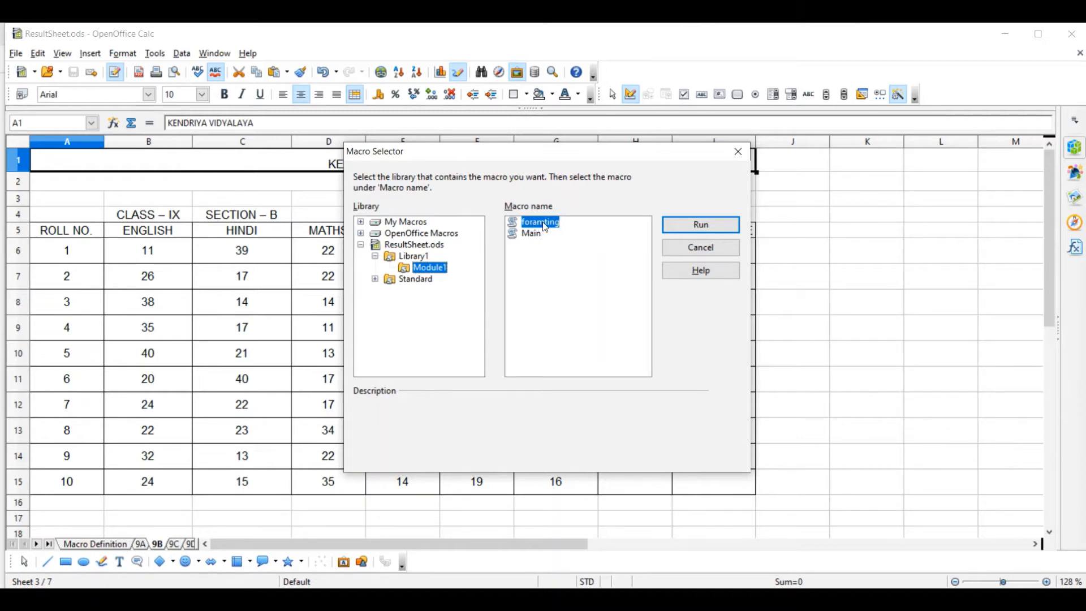
pyautogui.click(696, 224)
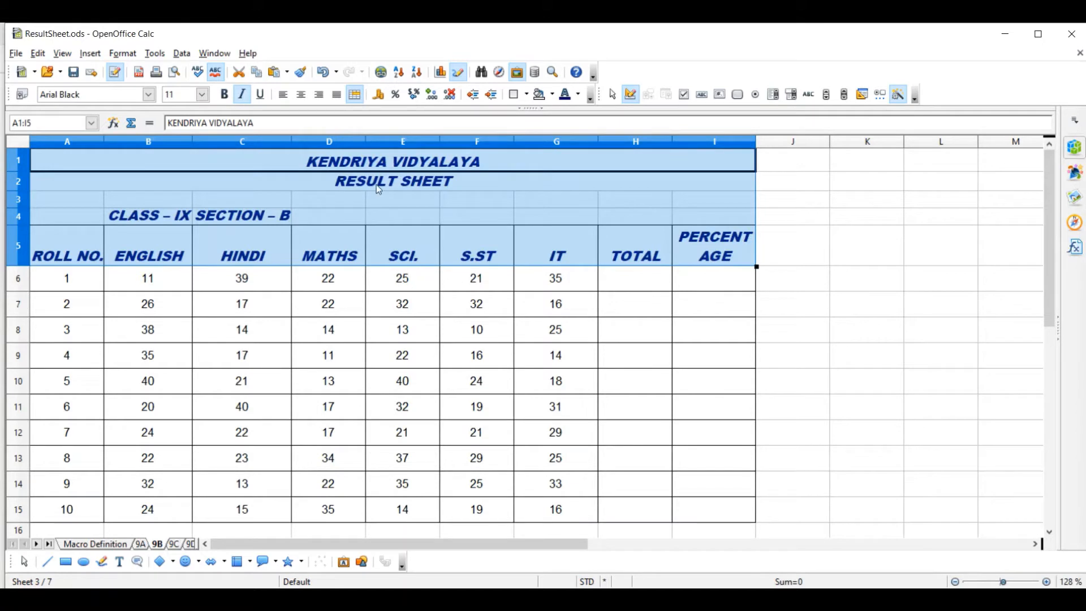
pyautogui.click(141, 545)
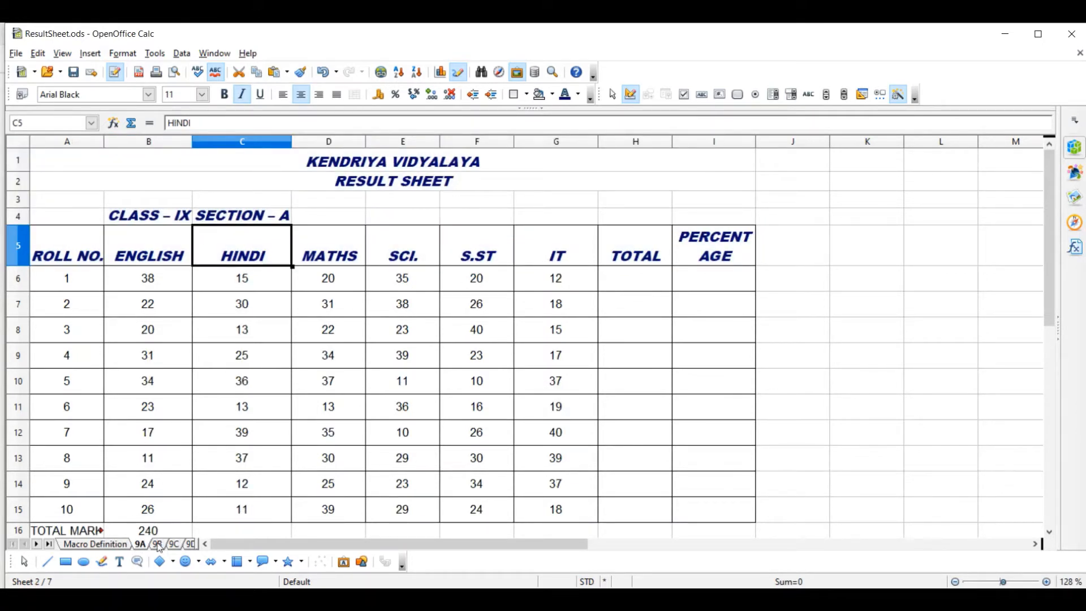
pyautogui.click(159, 544)
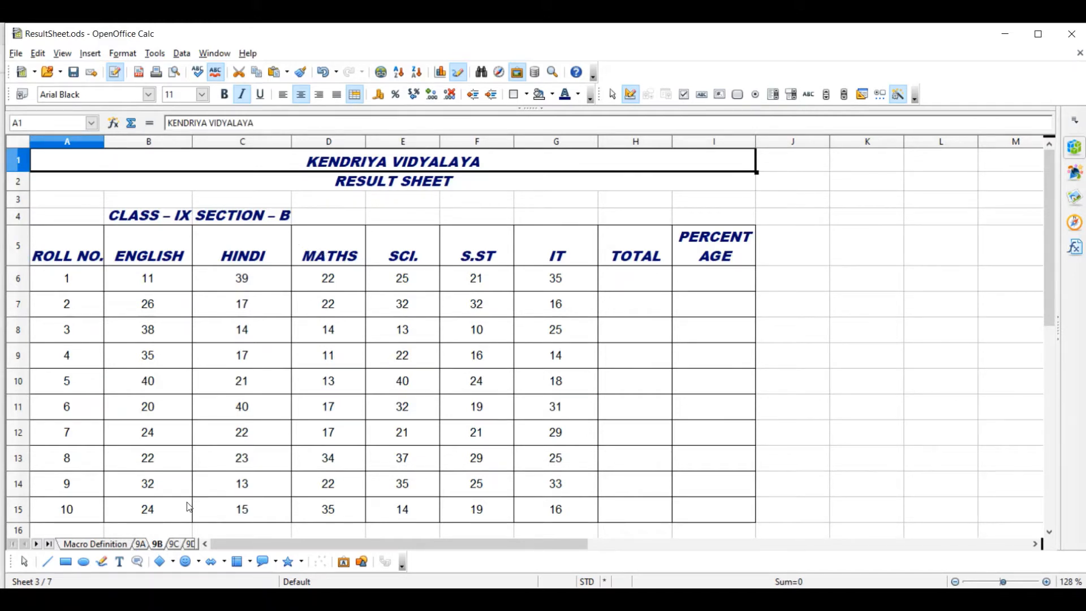
# - Apply the heading formatting to sheet 9C by running the "foramting" macro from ResultSheet.ods, Library1, Module1
pyautogui.click(175, 544)
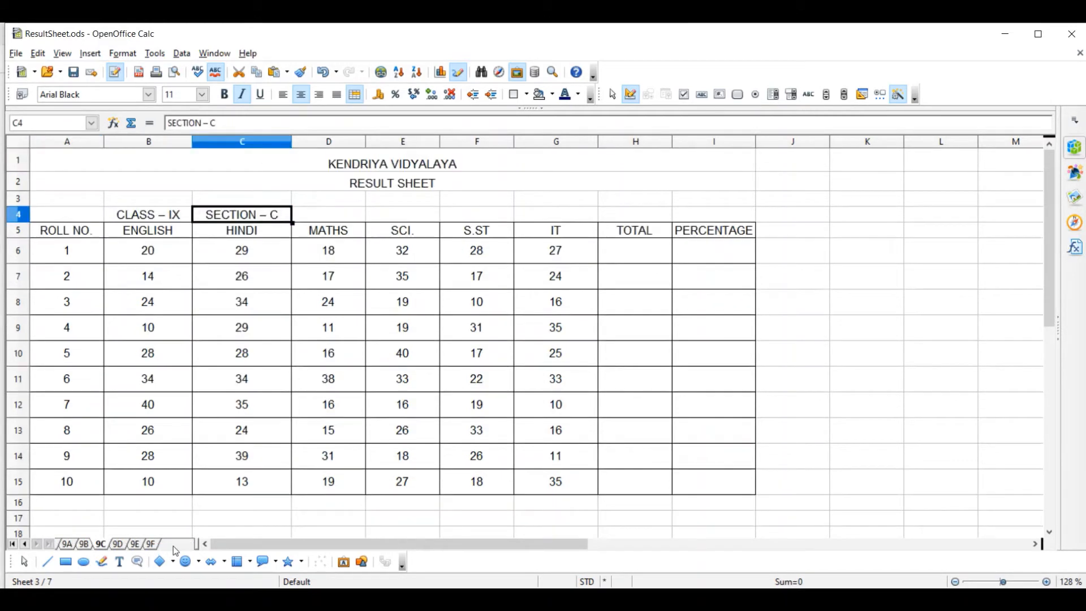
pyautogui.click(83, 157)
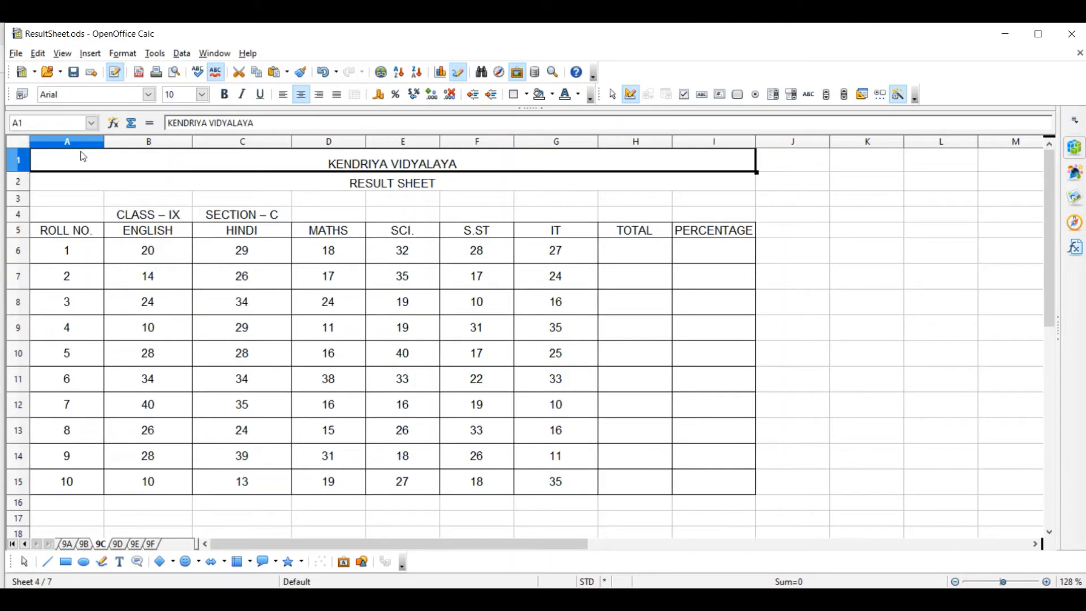
pyautogui.click(156, 55)
pyautogui.moveTo(182, 276)
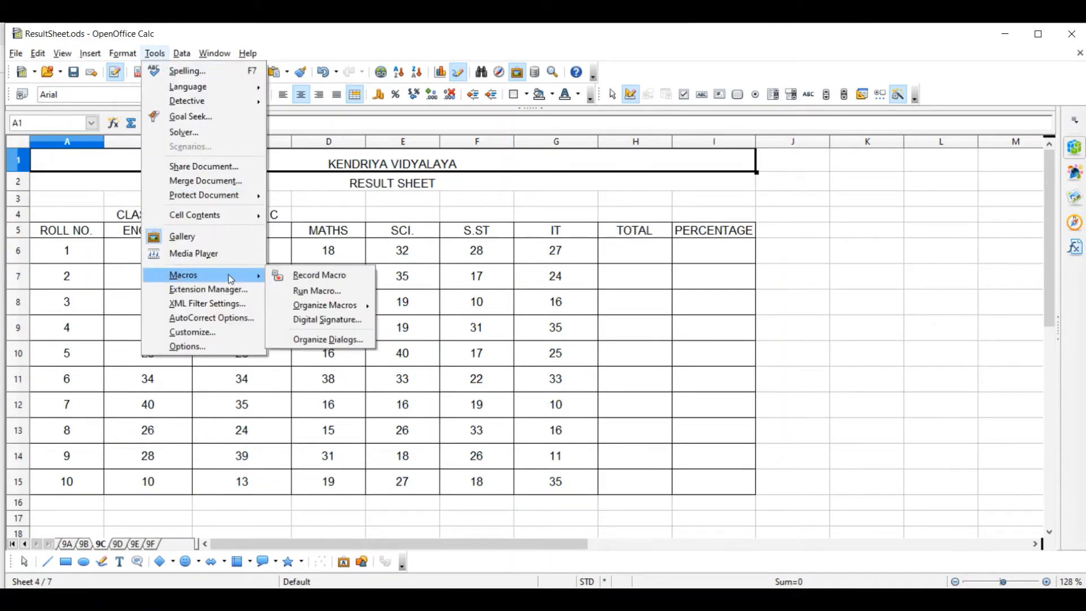
pyautogui.click(306, 292)
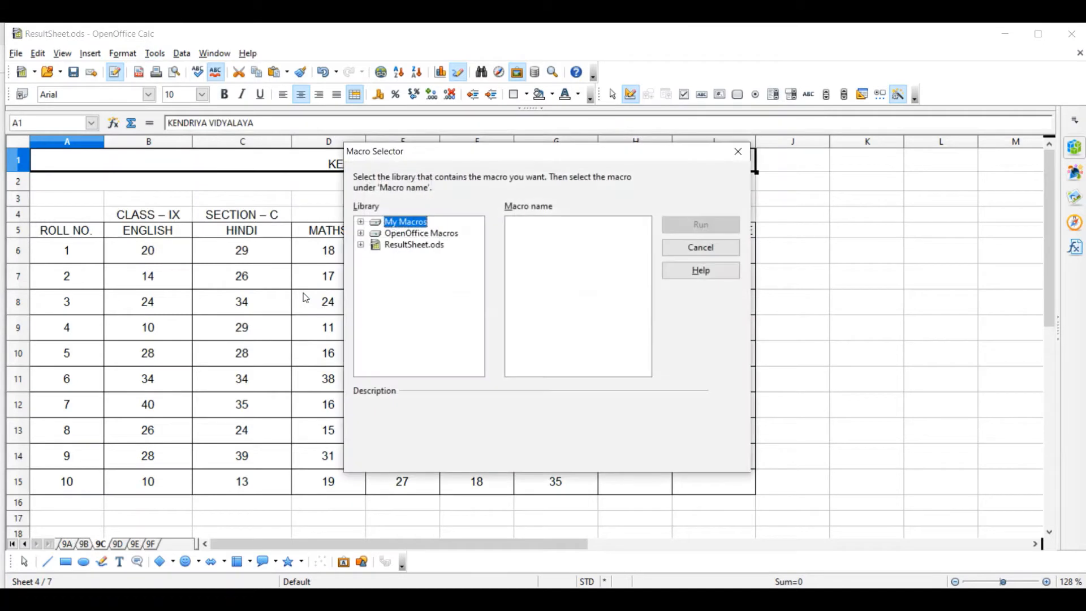
pyautogui.click(405, 245)
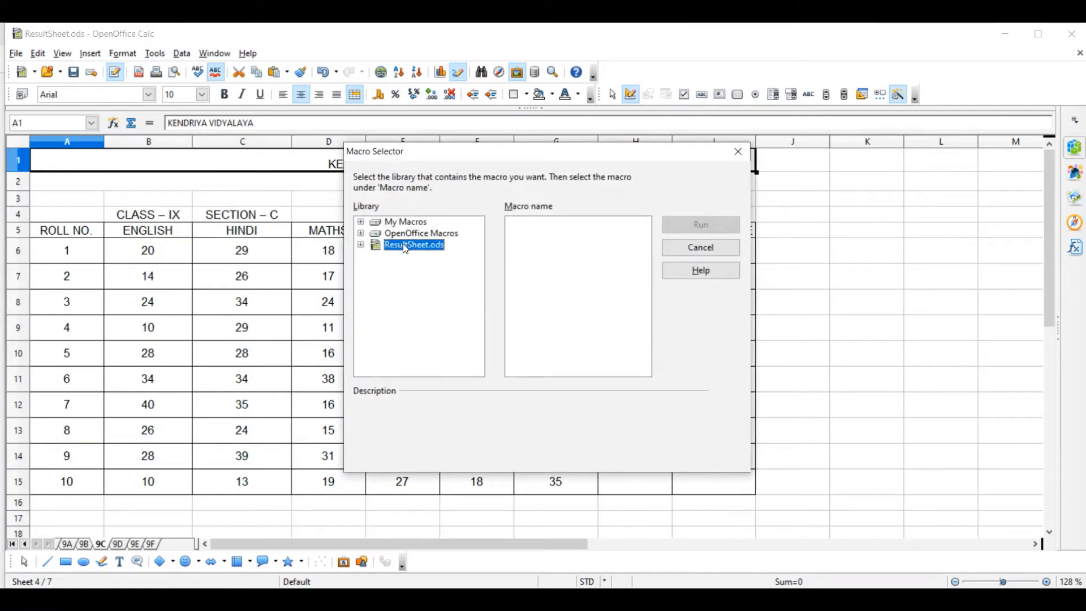
pyautogui.doubleClick(407, 257)
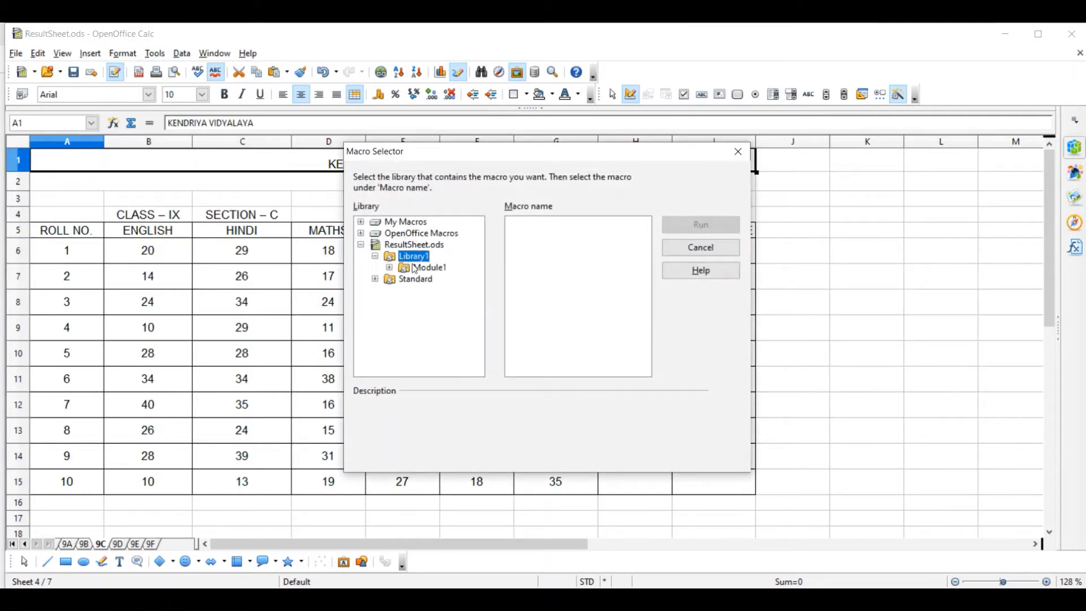
pyautogui.click(426, 268)
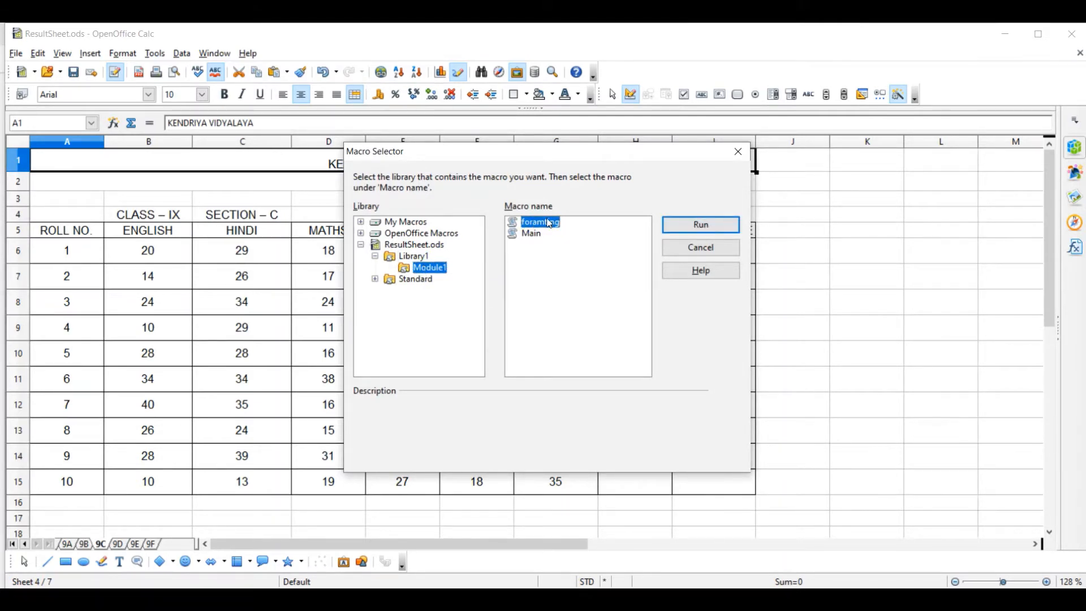
pyautogui.click(701, 226)
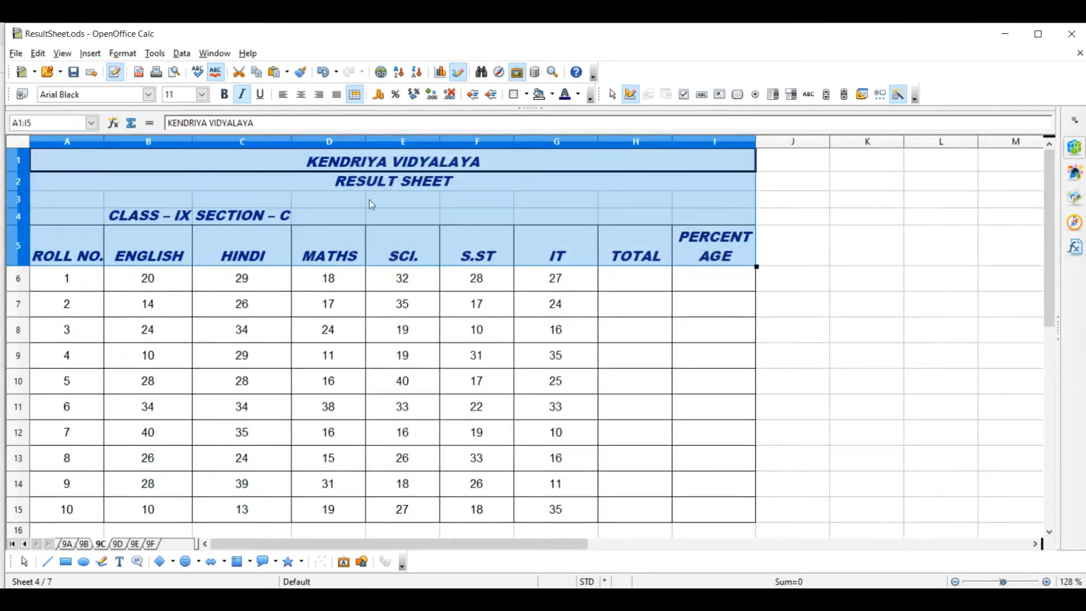
# - Format the headings of sheet 9D with the "foramting" macro stored in Module1 of Library1 in ResultSheet.ods
pyautogui.click(117, 544)
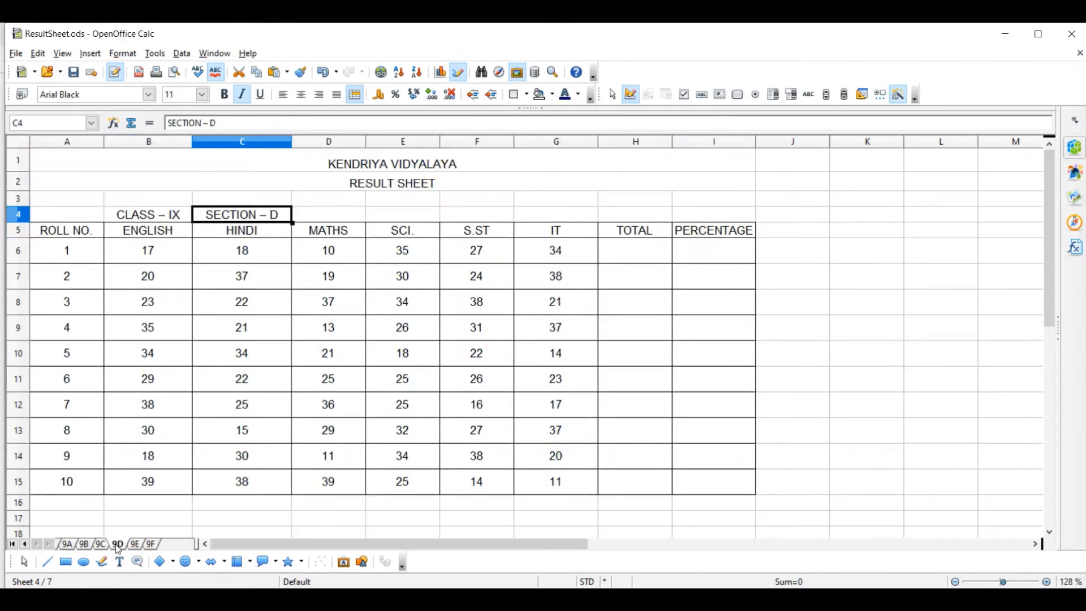
pyautogui.click(97, 163)
pyautogui.click(156, 54)
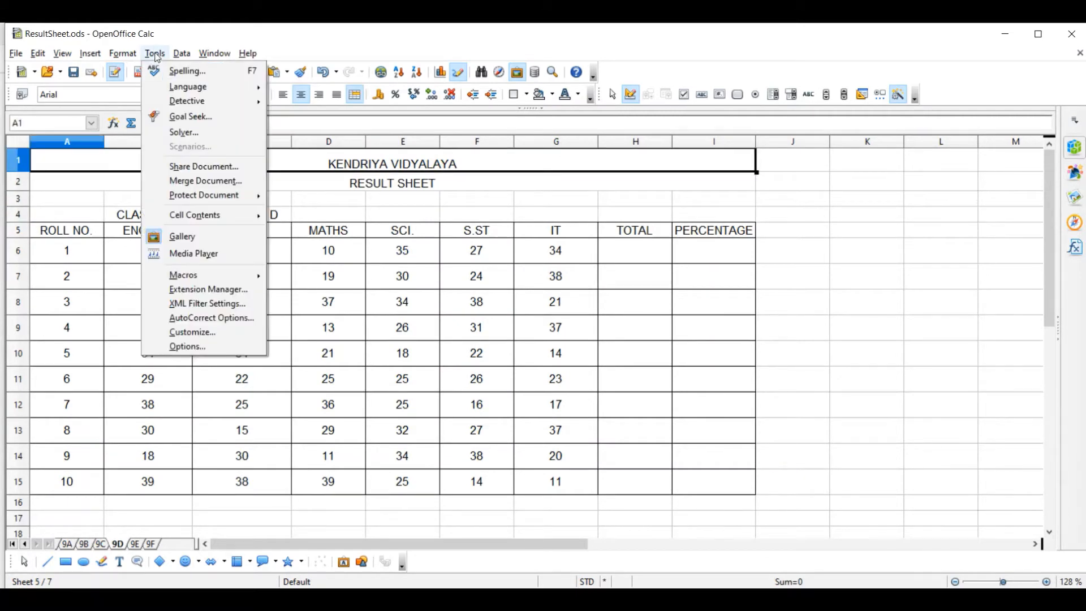
pyautogui.moveTo(181, 275)
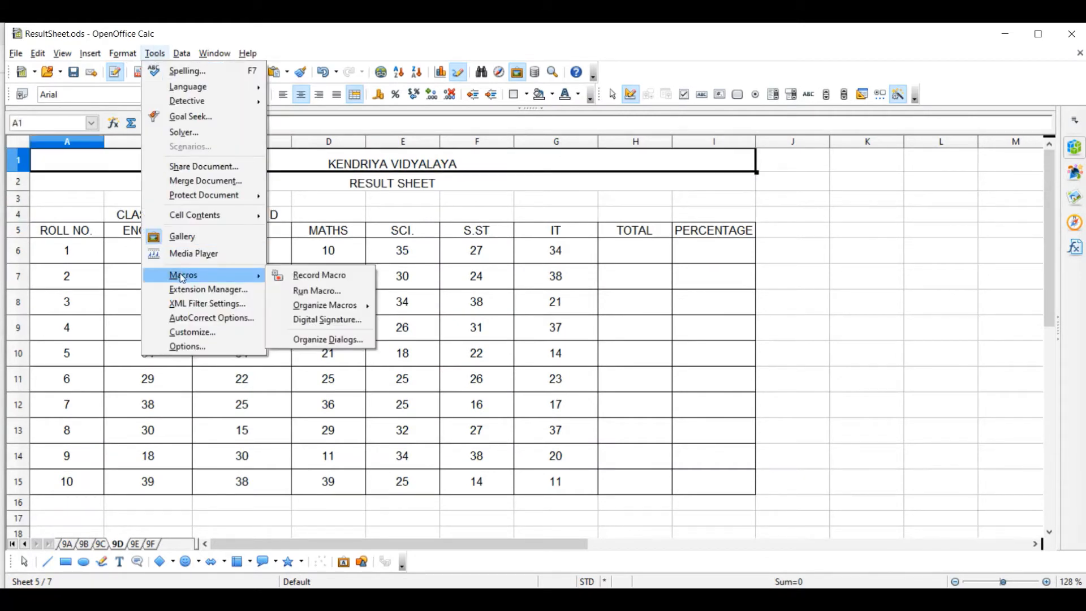
pyautogui.click(305, 292)
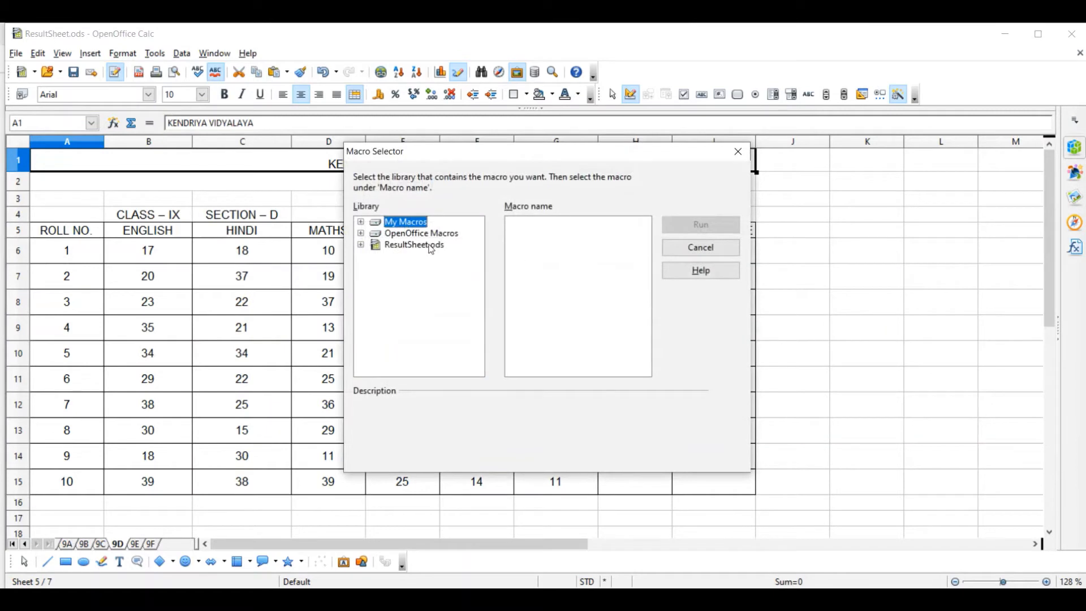
pyautogui.click(433, 245)
pyautogui.doubleClick(435, 247)
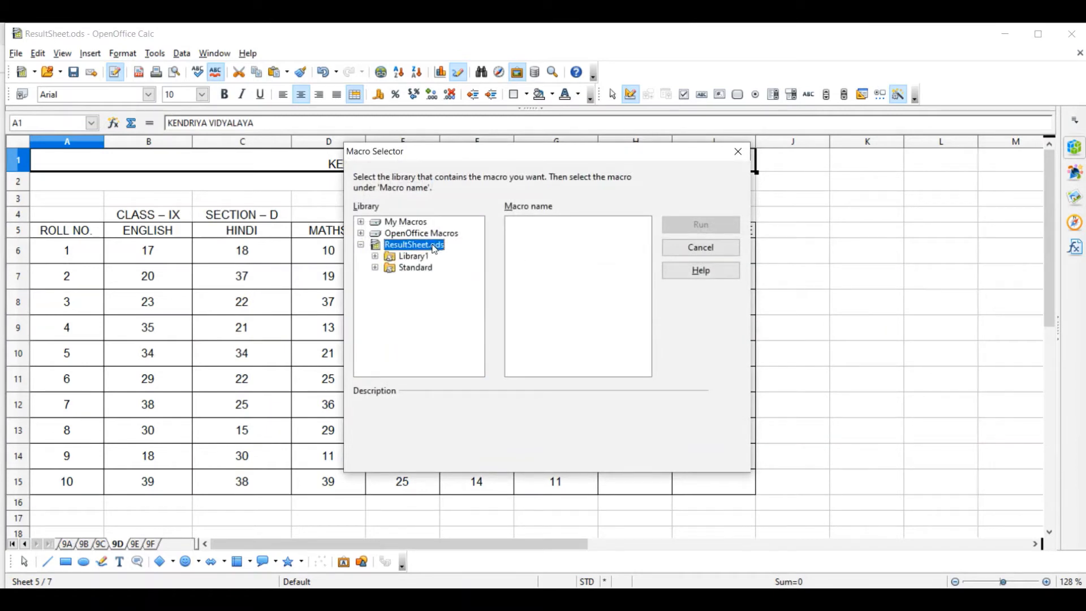
pyautogui.doubleClick(424, 257)
pyautogui.click(422, 269)
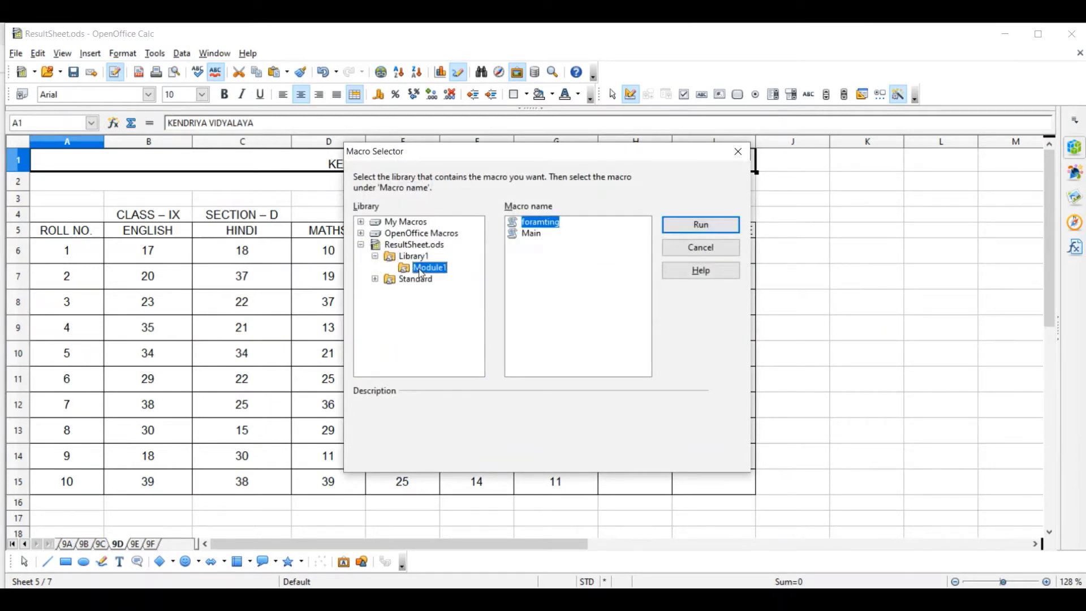
pyautogui.click(699, 225)
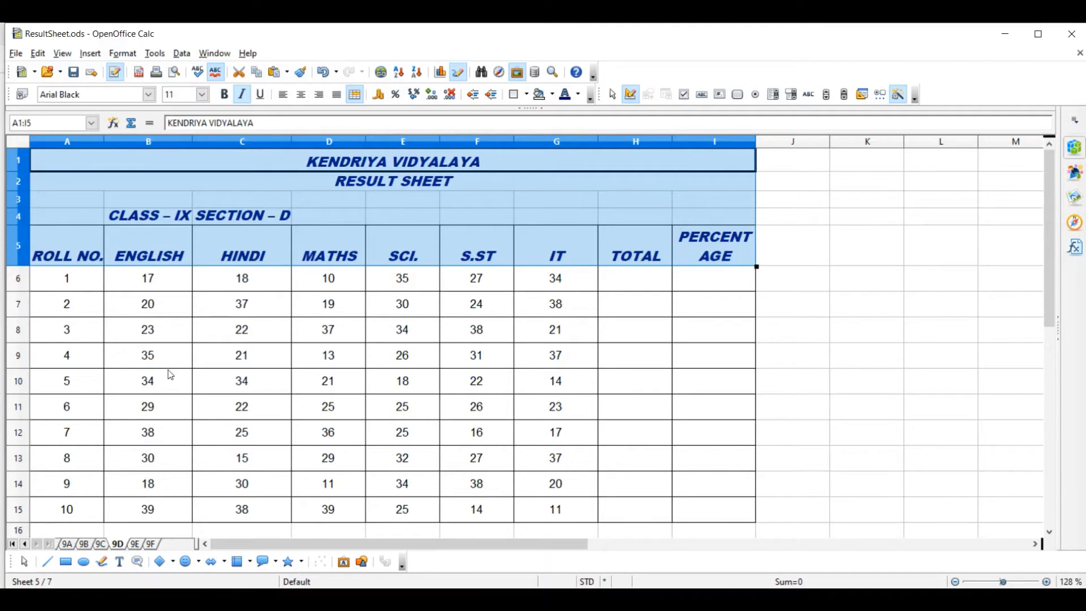
# - Return to sheet 9A, select cell J6 outside the result table, and start recording a new macro
pyautogui.click(67, 544)
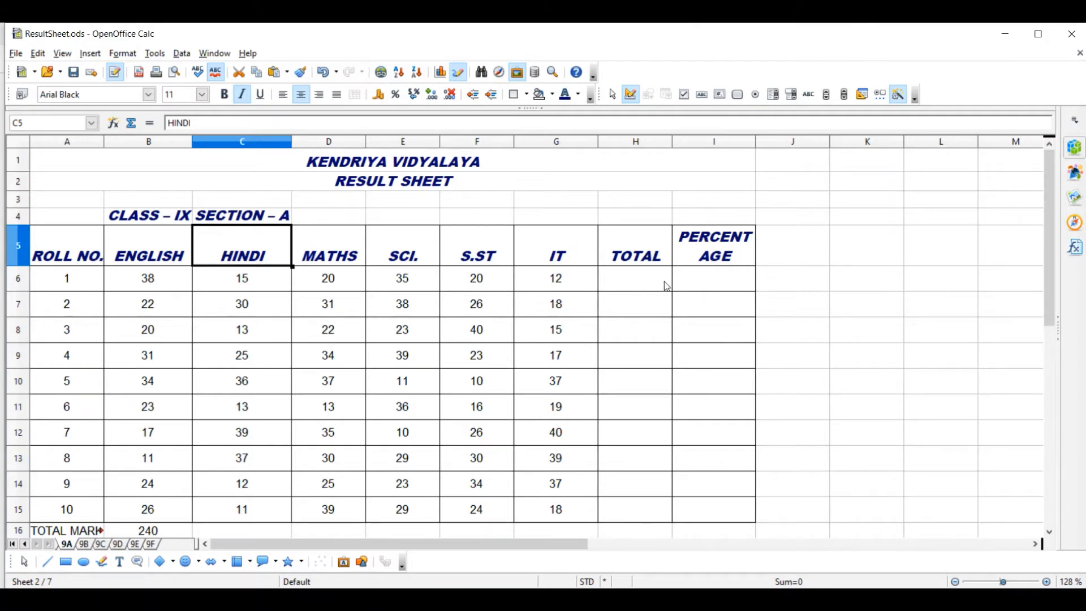
pyautogui.click(636, 286)
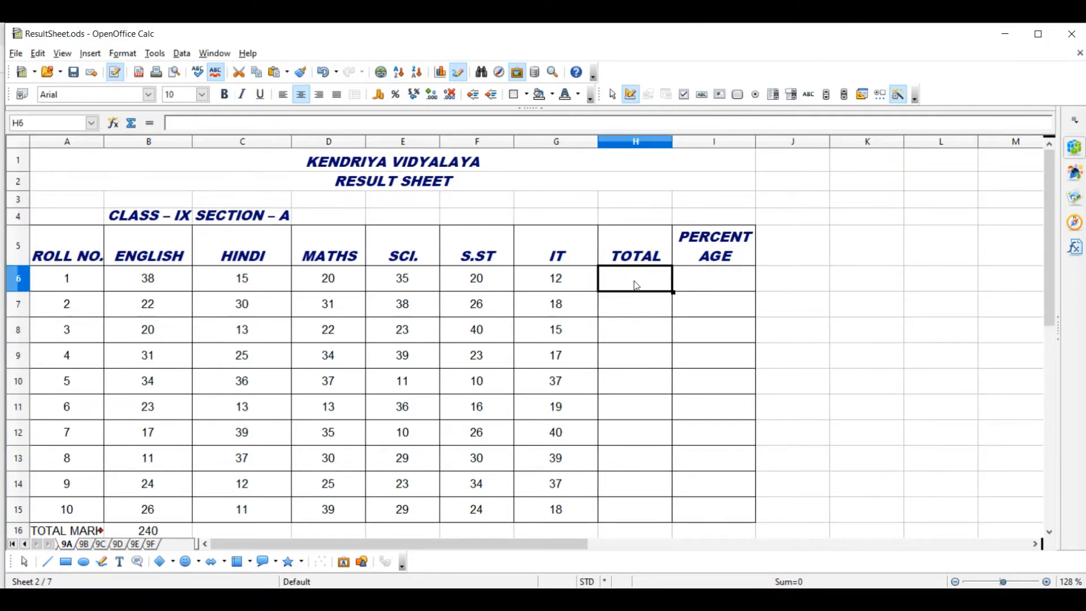
pyautogui.click(825, 278)
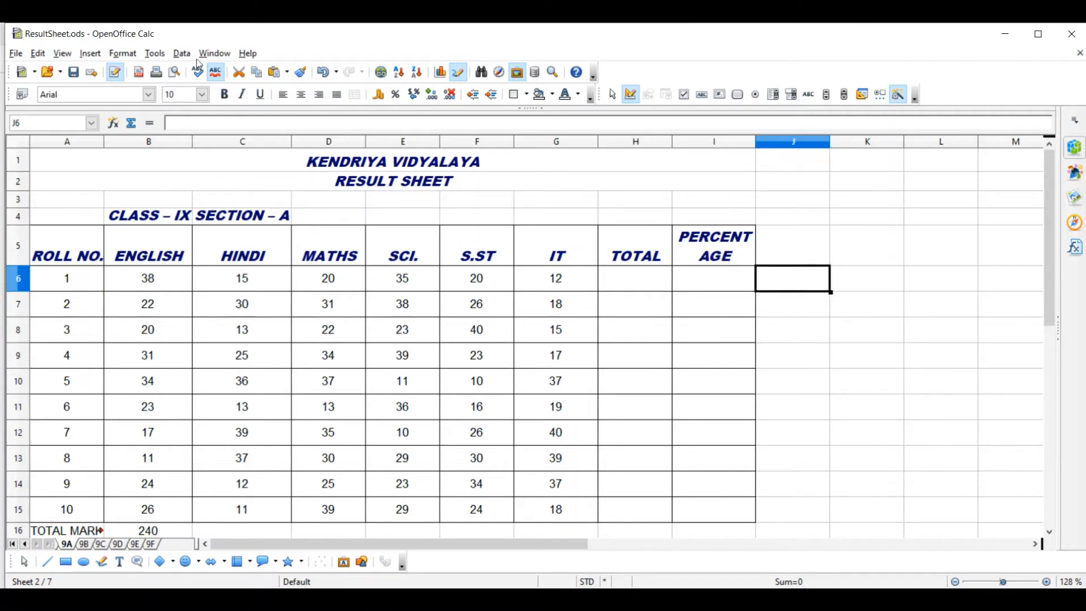
pyautogui.click(155, 53)
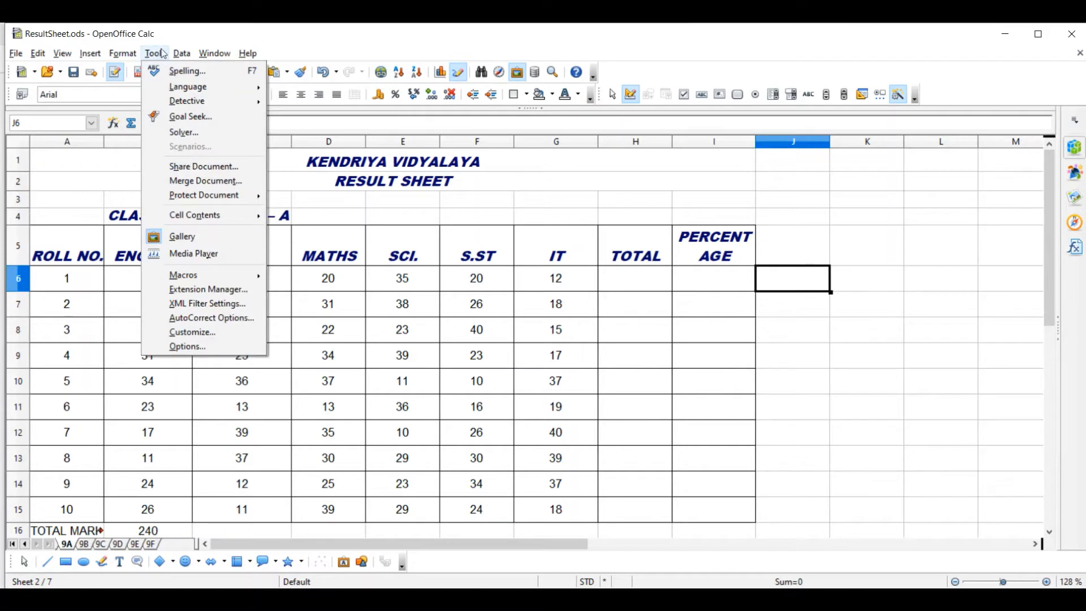
pyautogui.moveTo(186, 275)
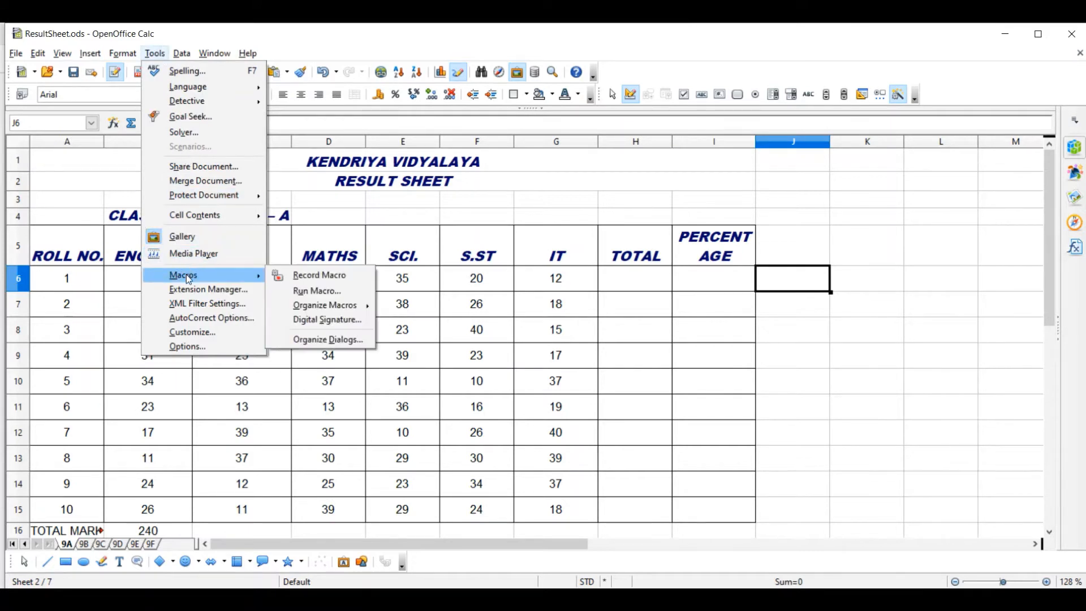
pyautogui.click(308, 275)
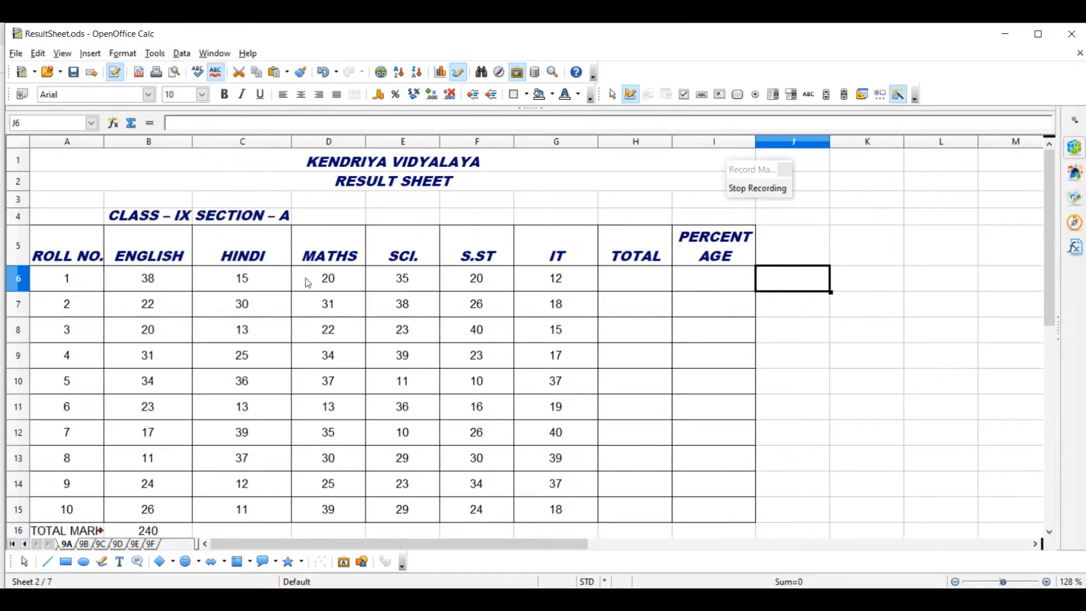
# - Enter the formula =B6+C6+D6+E6+F6+G6 in cell H6 to total the first student's marks
pyautogui.click(631, 279)
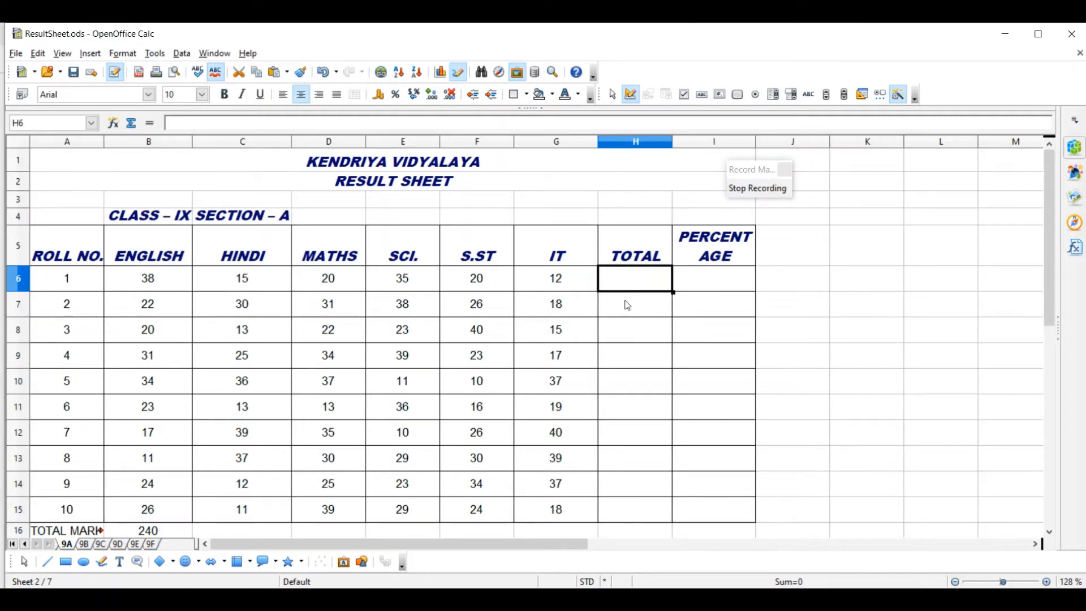
pyautogui.write('=')
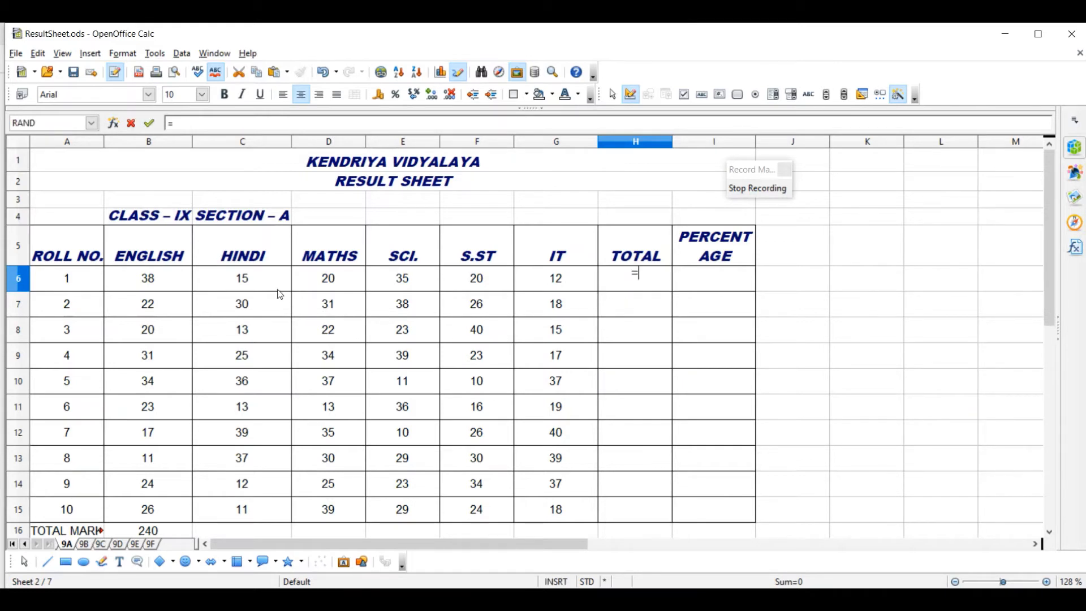
pyautogui.click(171, 280)
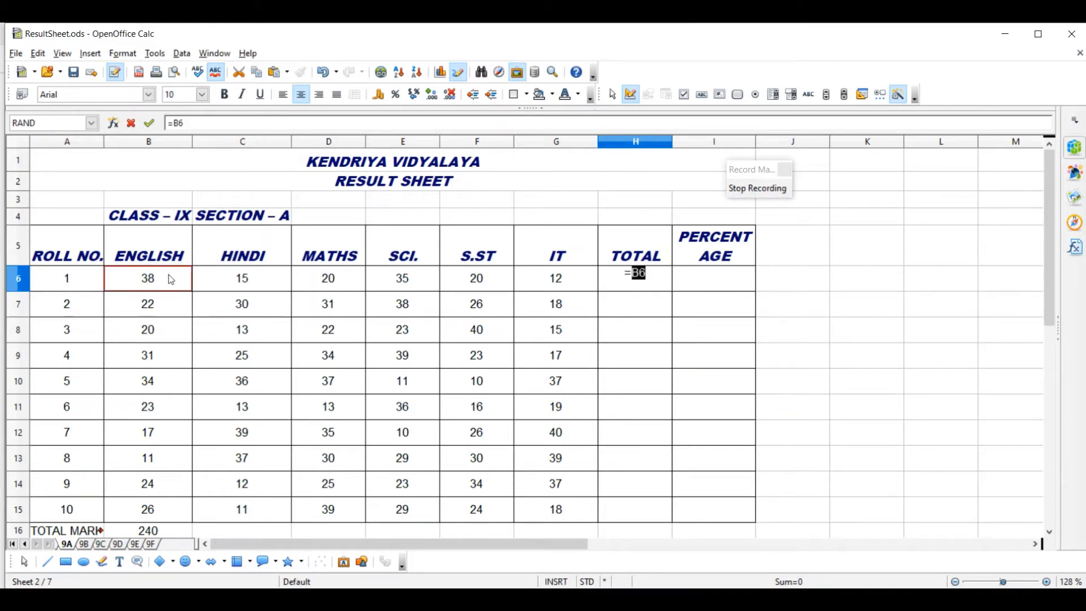
pyautogui.write('+')
pyautogui.click(228, 278)
pyautogui.write('+')
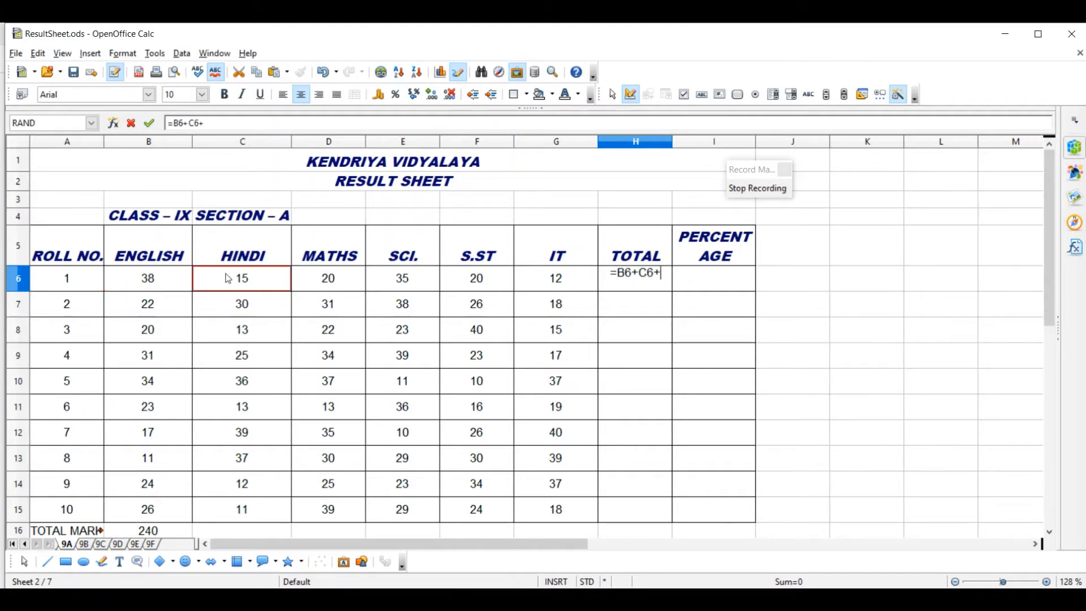
pyautogui.click(324, 283)
pyautogui.write('+')
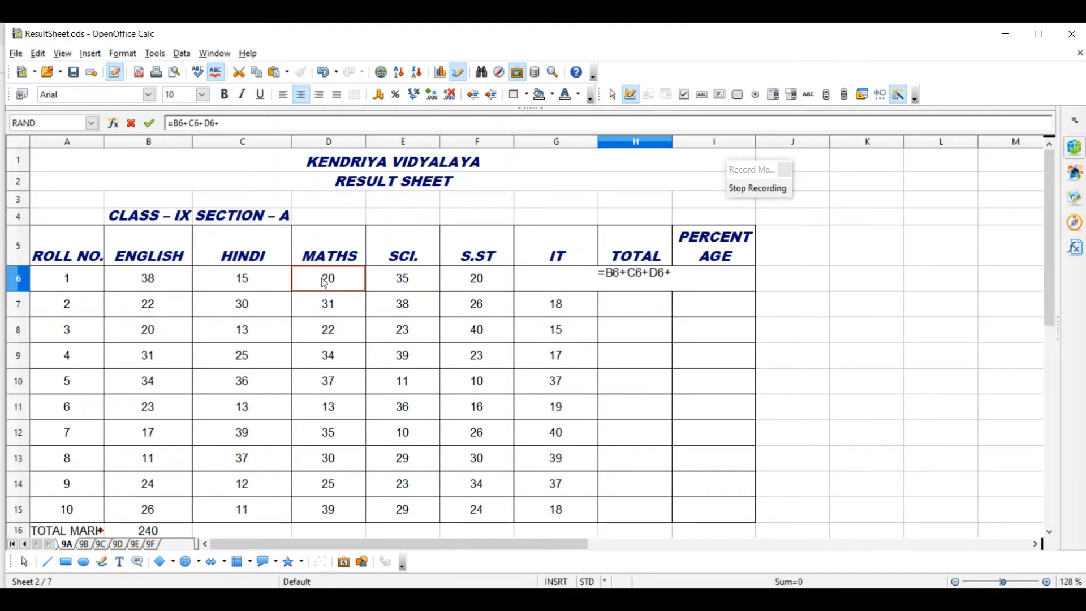
pyautogui.click(410, 288)
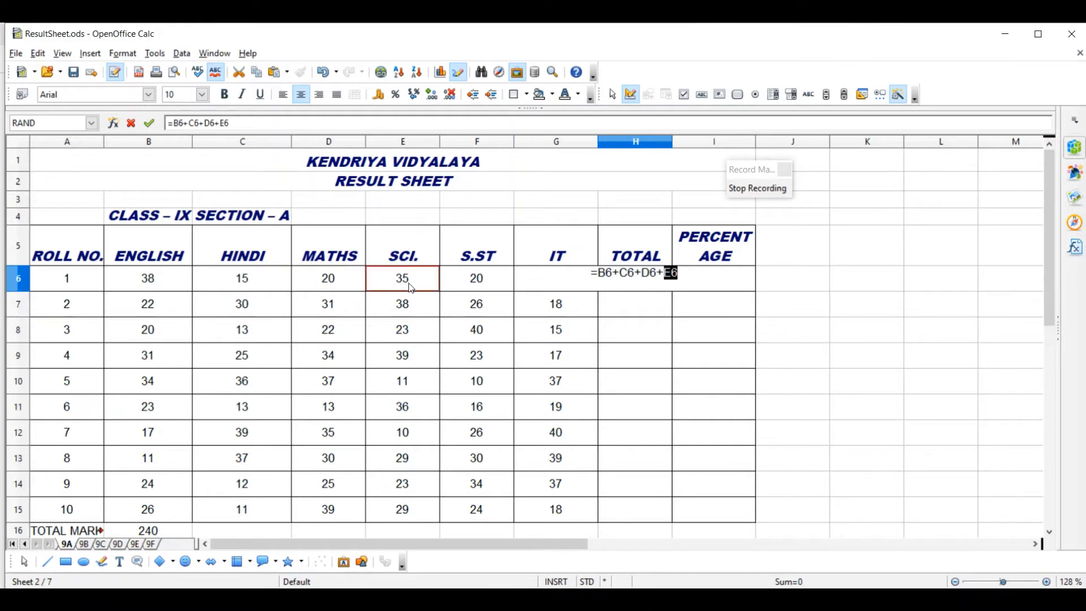
pyautogui.write('+')
pyautogui.click(496, 283)
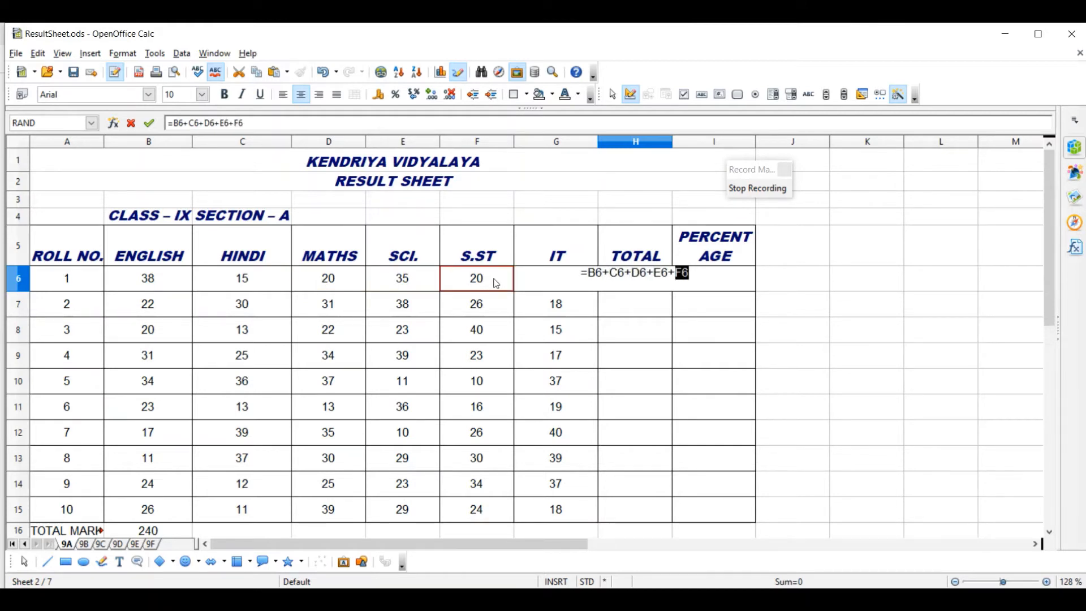
pyautogui.write('+')
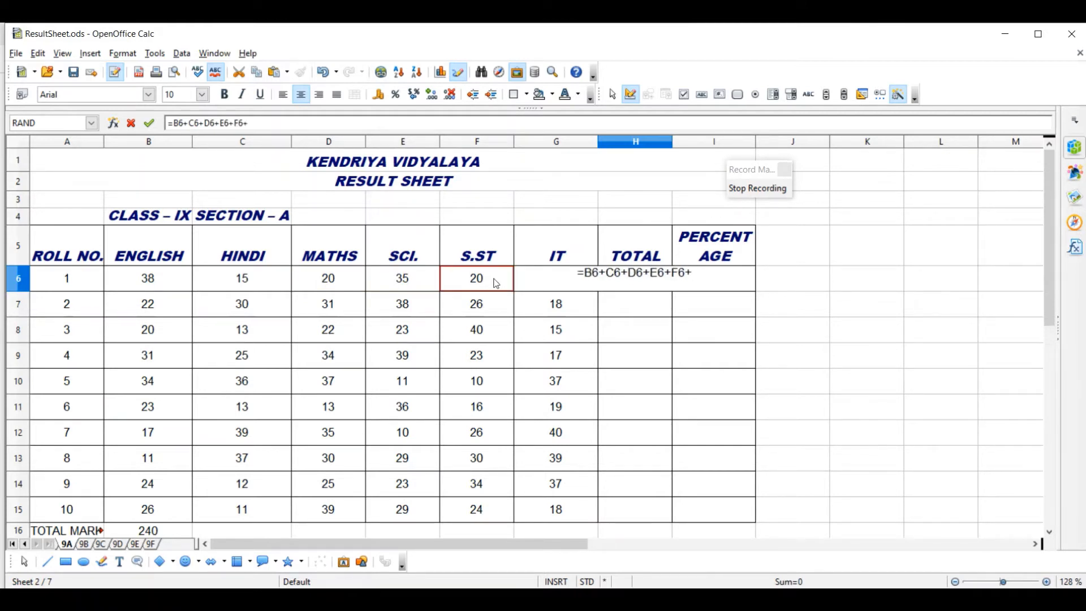
pyautogui.click(558, 286)
pyautogui.press('Return')
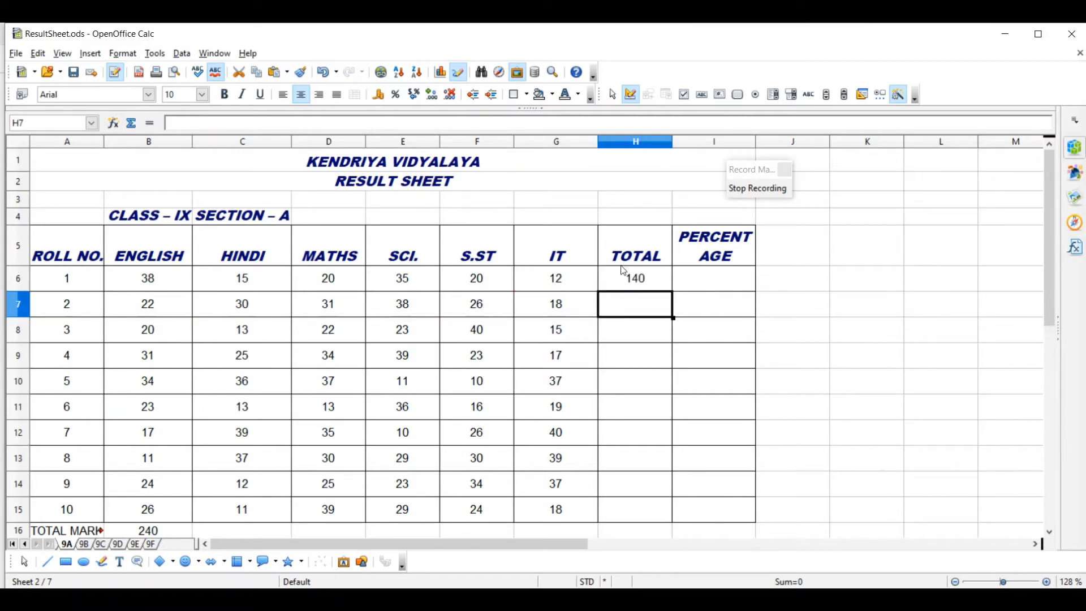
# - Fill the total formula from H6 down to H15 and check the copied formulas in H7 and H8
pyautogui.click(629, 281)
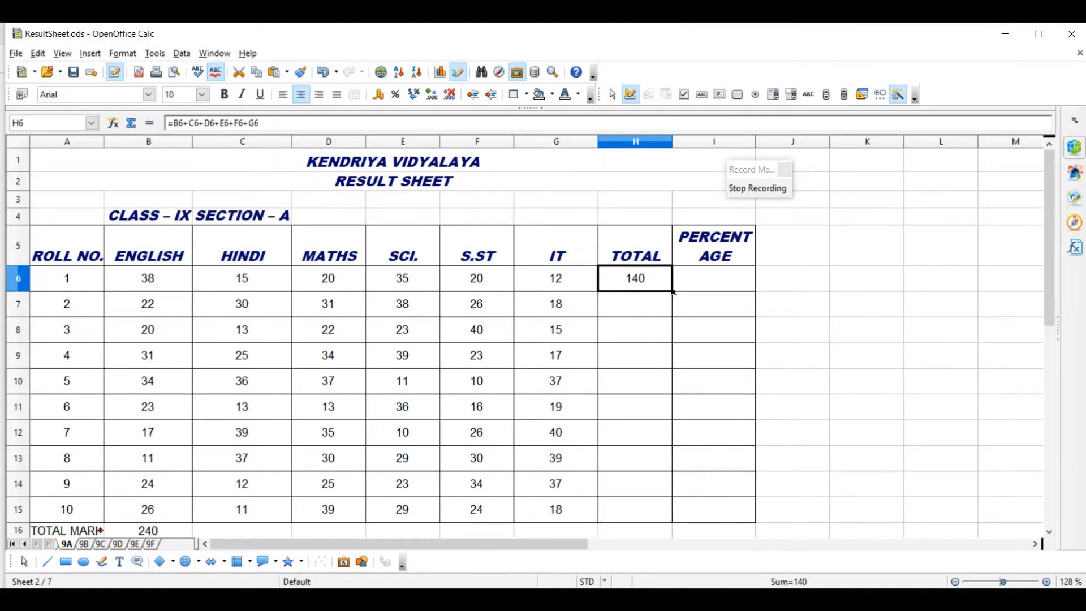
pyautogui.moveTo(673, 293); pyautogui.dragTo(672, 521)
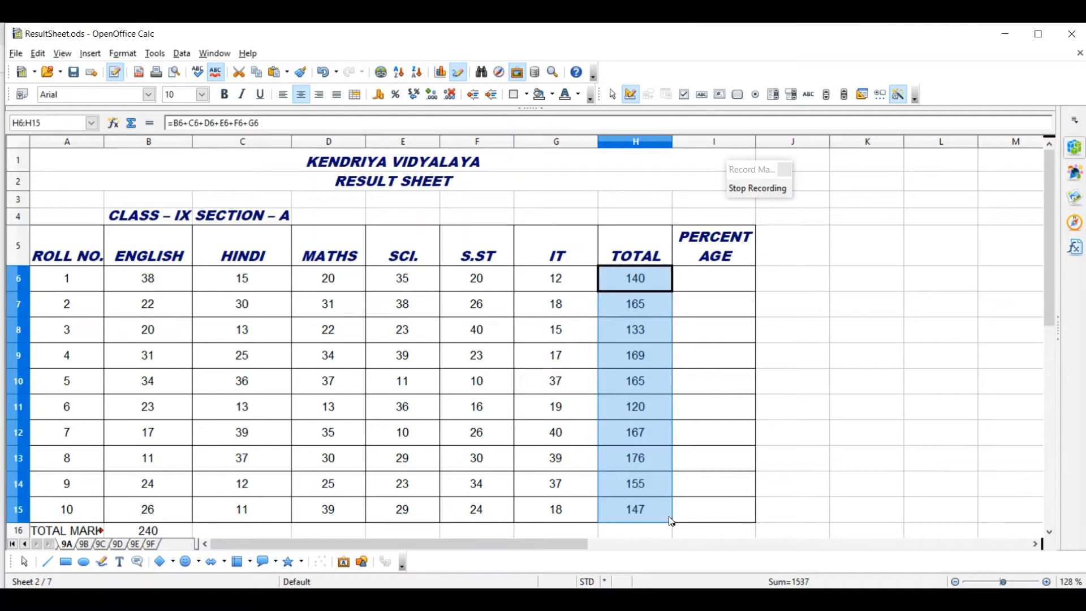
pyautogui.click(640, 309)
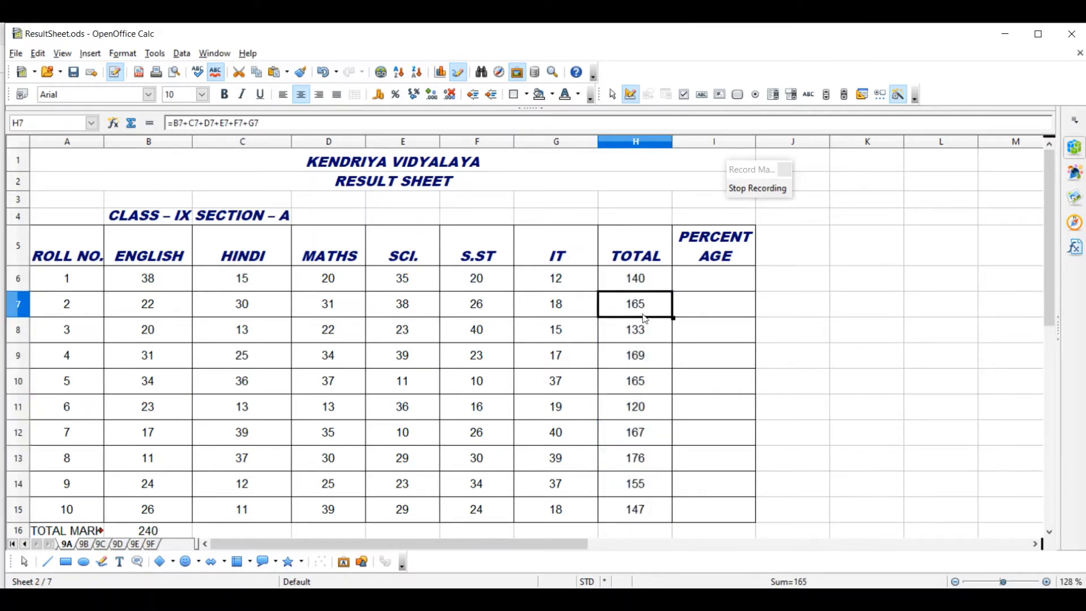
pyautogui.click(636, 333)
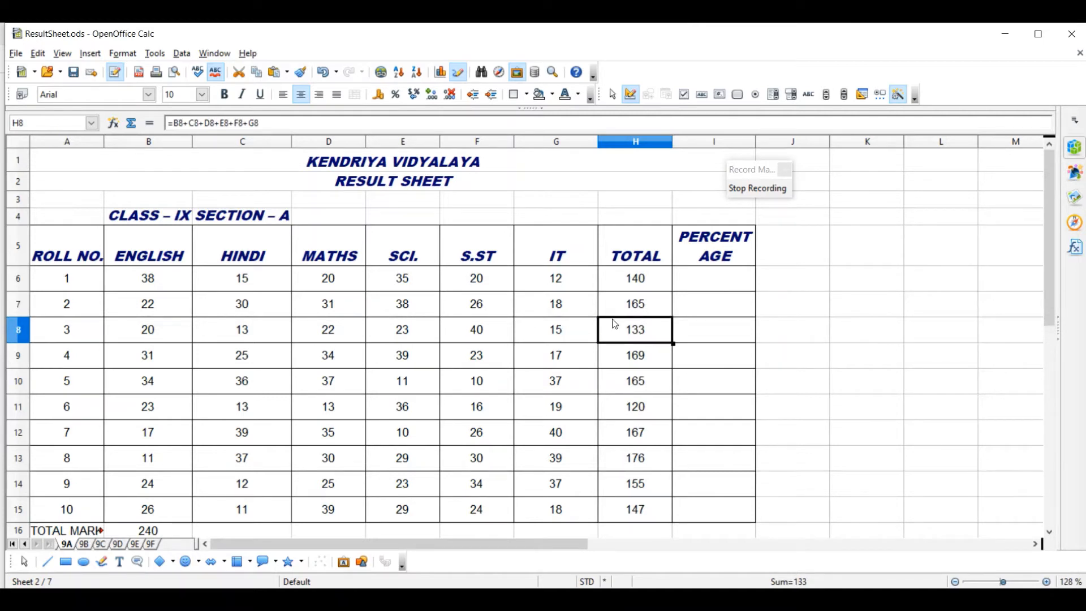
# - Enter the formula =H6/240*100 in cell I6 to calculate the first student's percentage
pyautogui.click(706, 287)
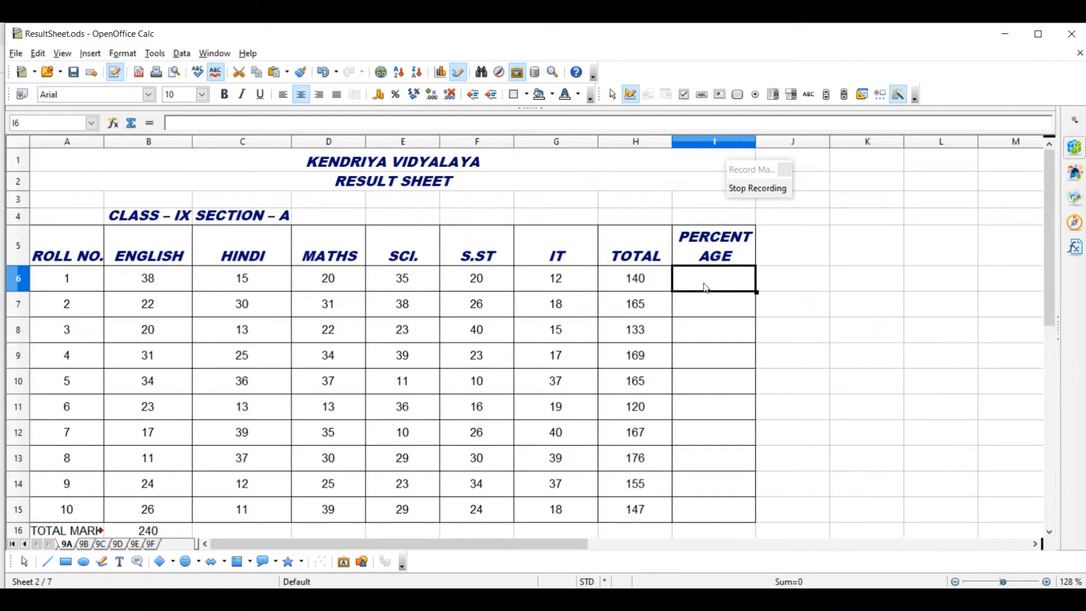
pyautogui.write('=')
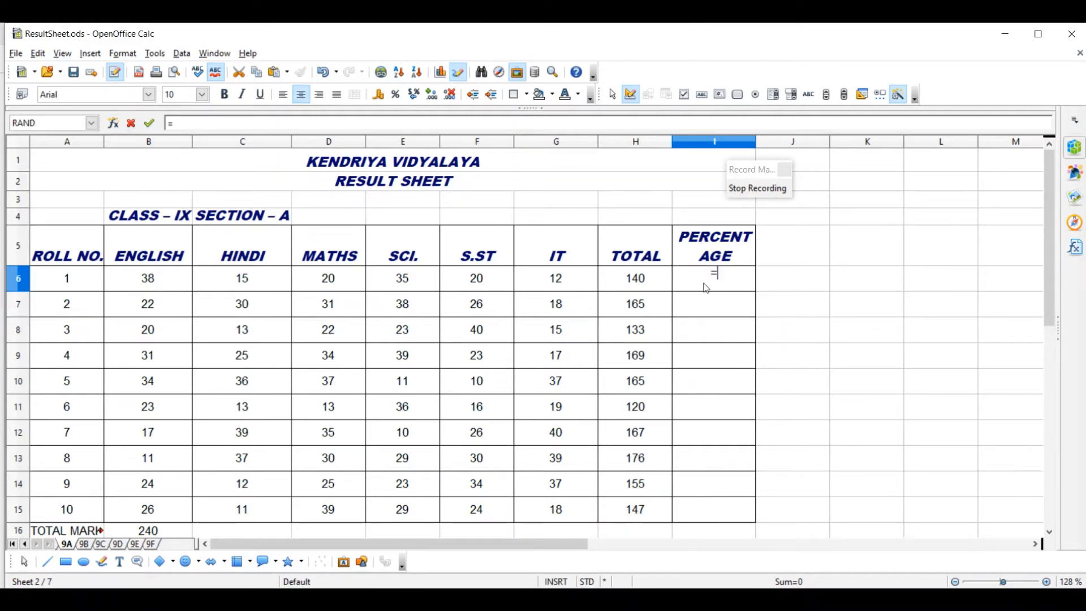
pyautogui.click(651, 288)
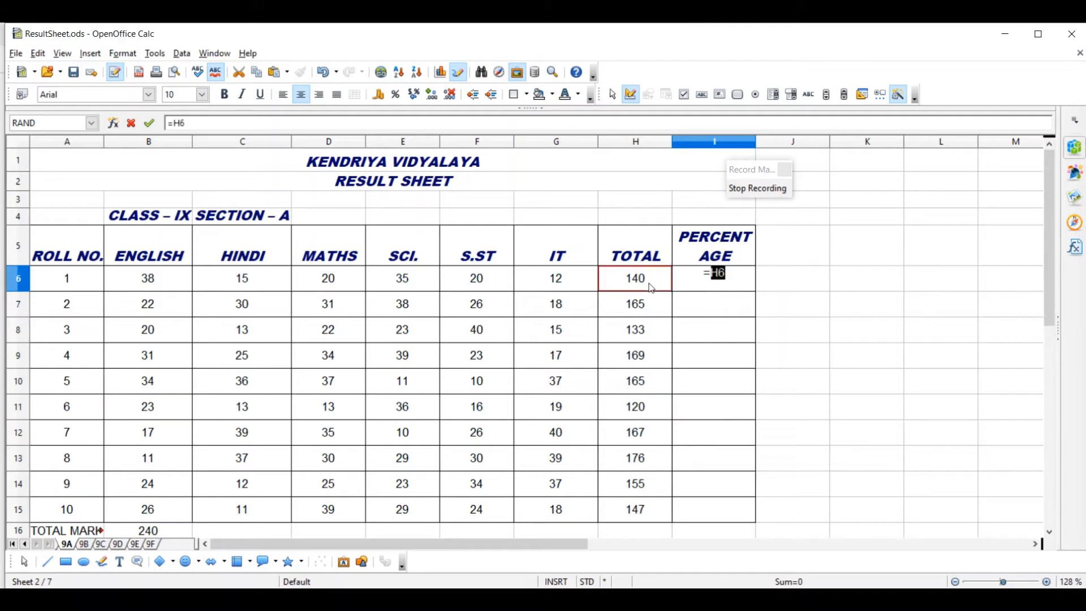
pyautogui.write('/240*100')
pyautogui.press('Return')
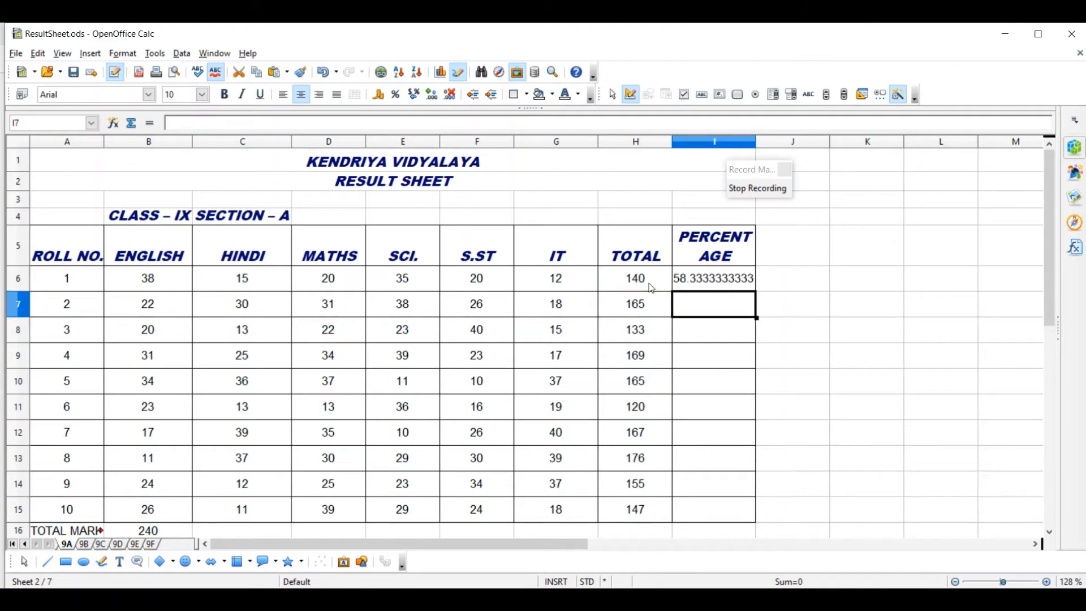
# - Change the number format of percentage cell I6 to 0 leading zeroes with 0 decimal places
pyautogui.click(705, 286)
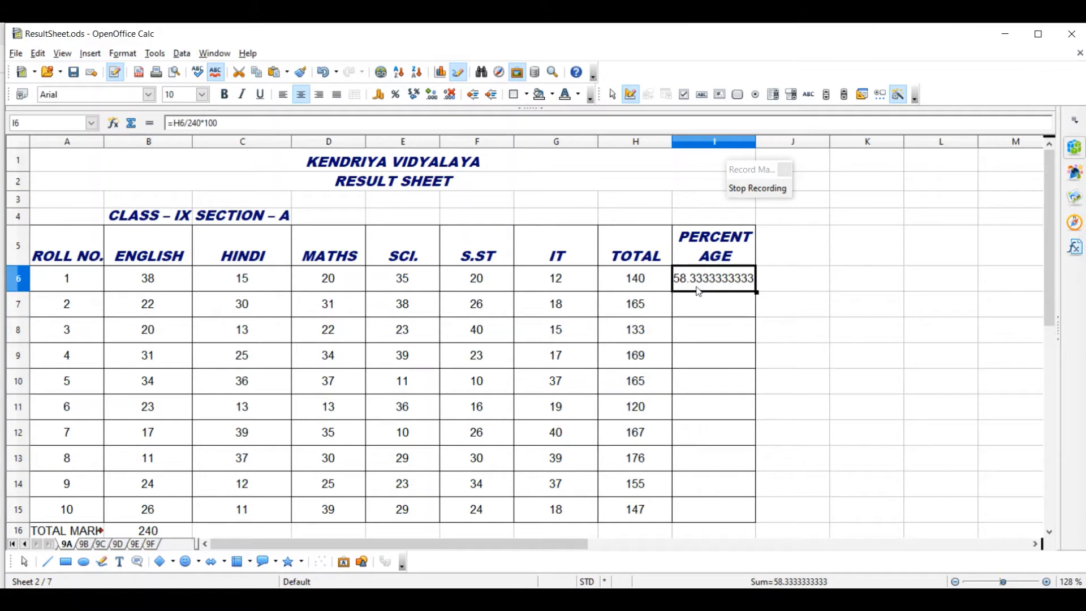
pyautogui.click(1074, 149)
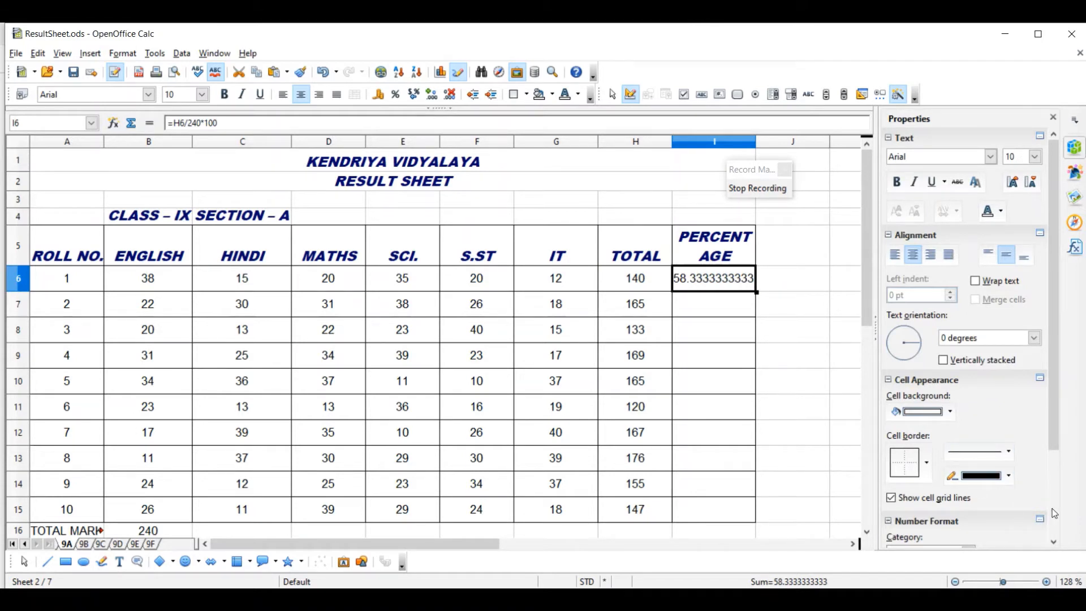
pyautogui.moveTo(1053, 430); pyautogui.dragTo(1053, 497)
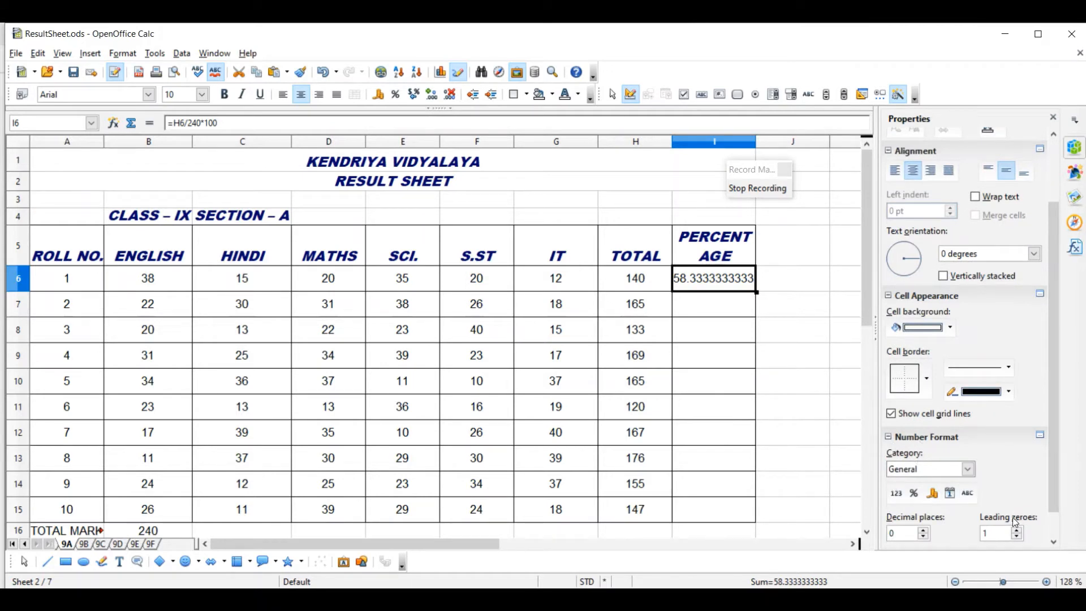
pyautogui.click(1016, 537)
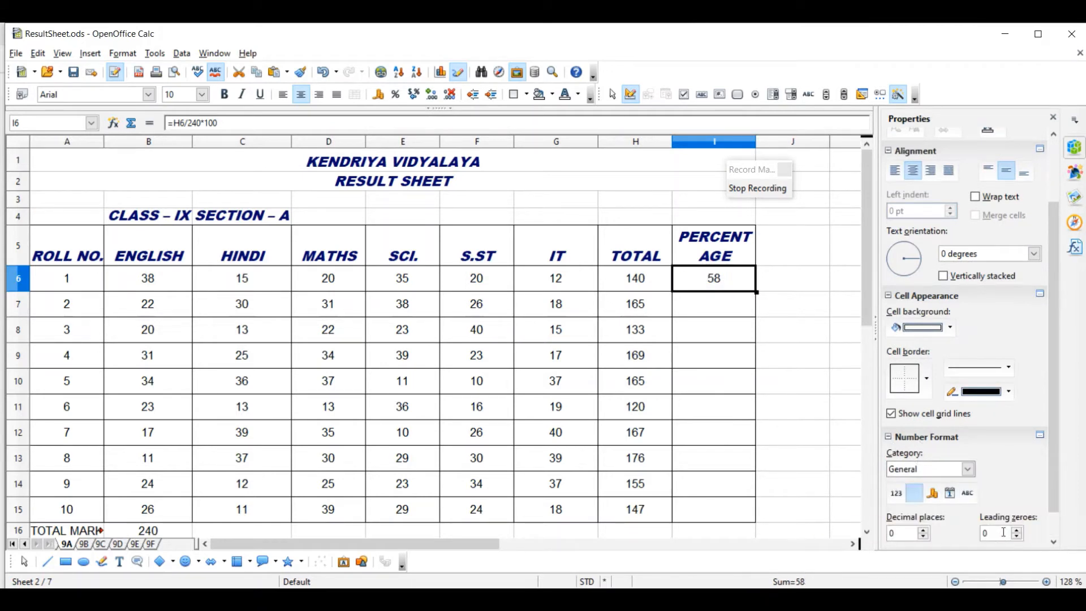
pyautogui.click(804, 366)
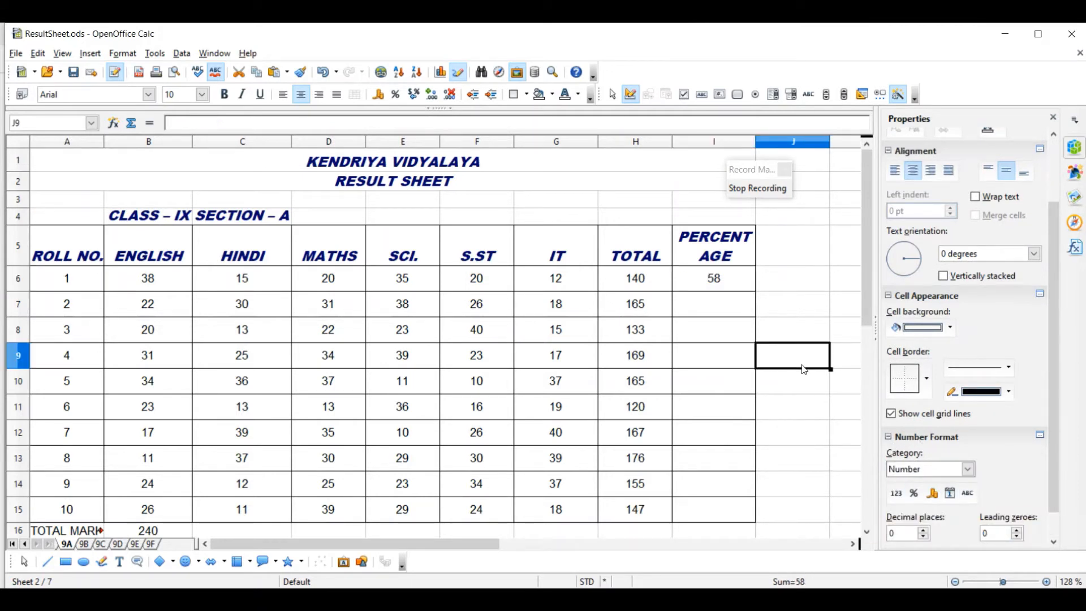
pyautogui.click(1053, 118)
# - Fill the percentage formula from I6 down to I15 and select cell K12 outside the table
pyautogui.click(706, 284)
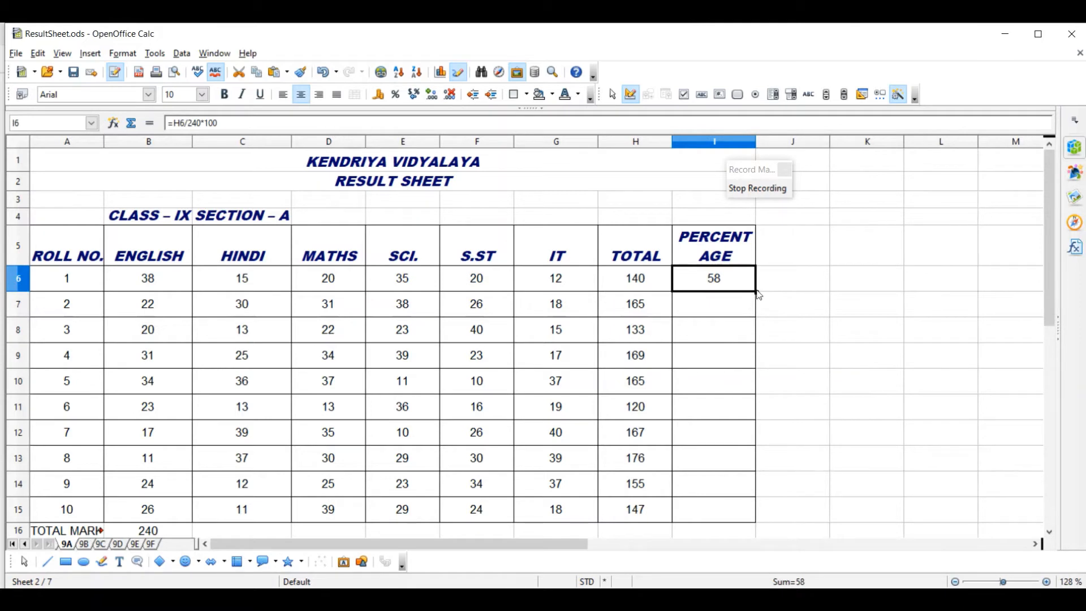
pyautogui.moveTo(757, 292); pyautogui.dragTo(757, 523)
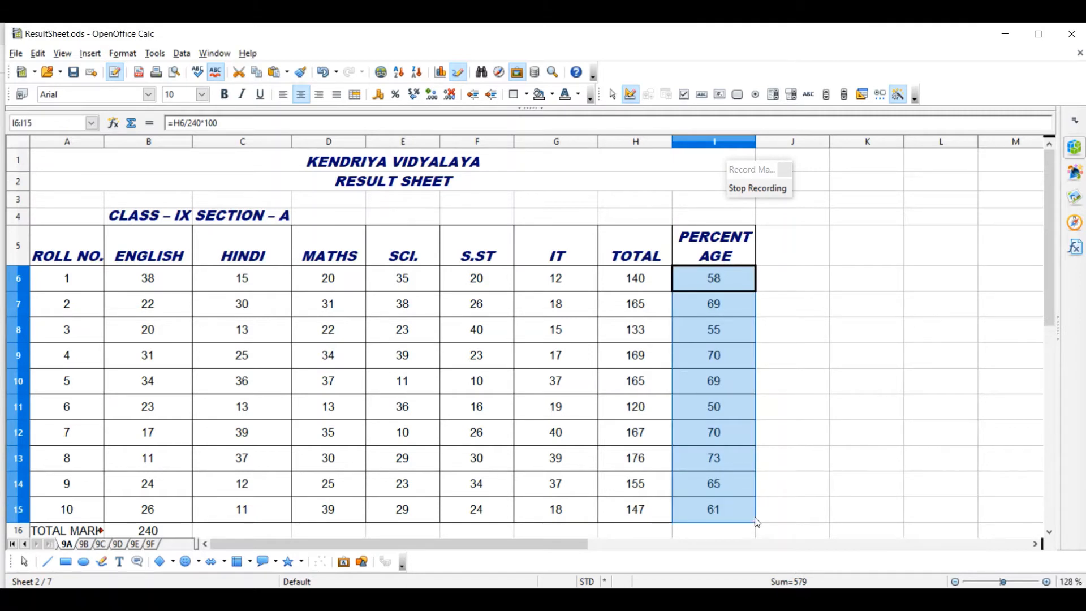
pyautogui.click(867, 440)
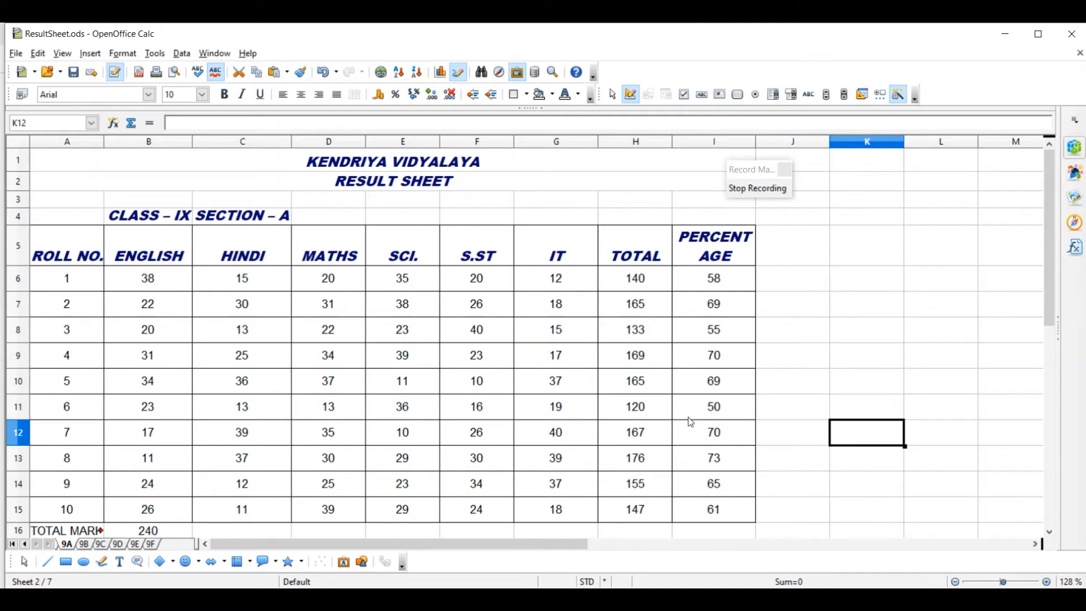
# - Stop recording, store the macro as "Calculation" in Module1 of Library1 in ResultSheet.ods, and save the spreadsheet
pyautogui.click(743, 191)
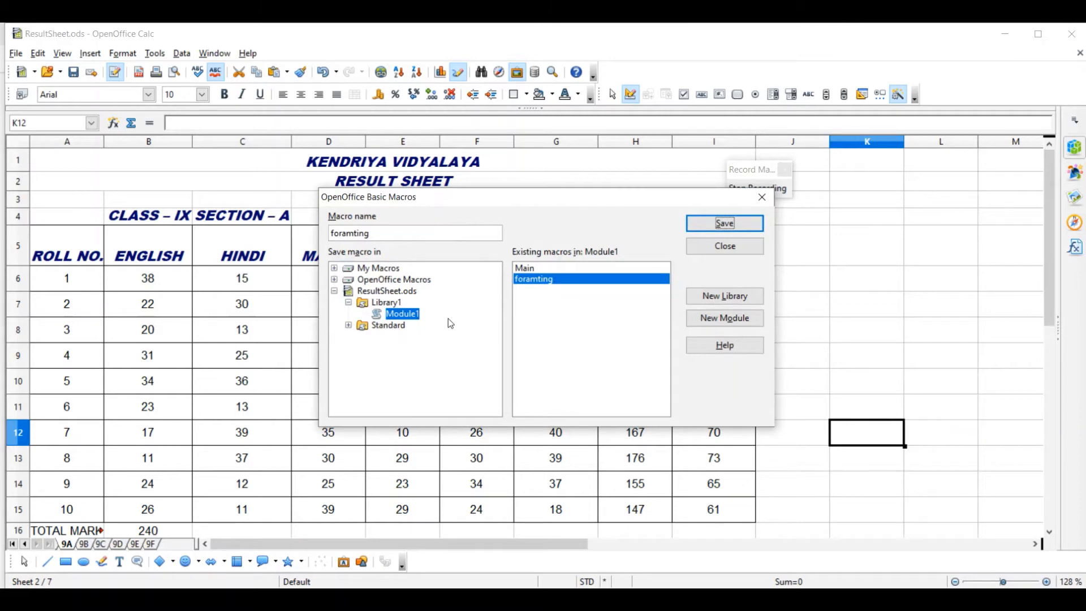
pyautogui.moveTo(384, 233); pyautogui.dragTo(282, 233)
pyautogui.write('culation')
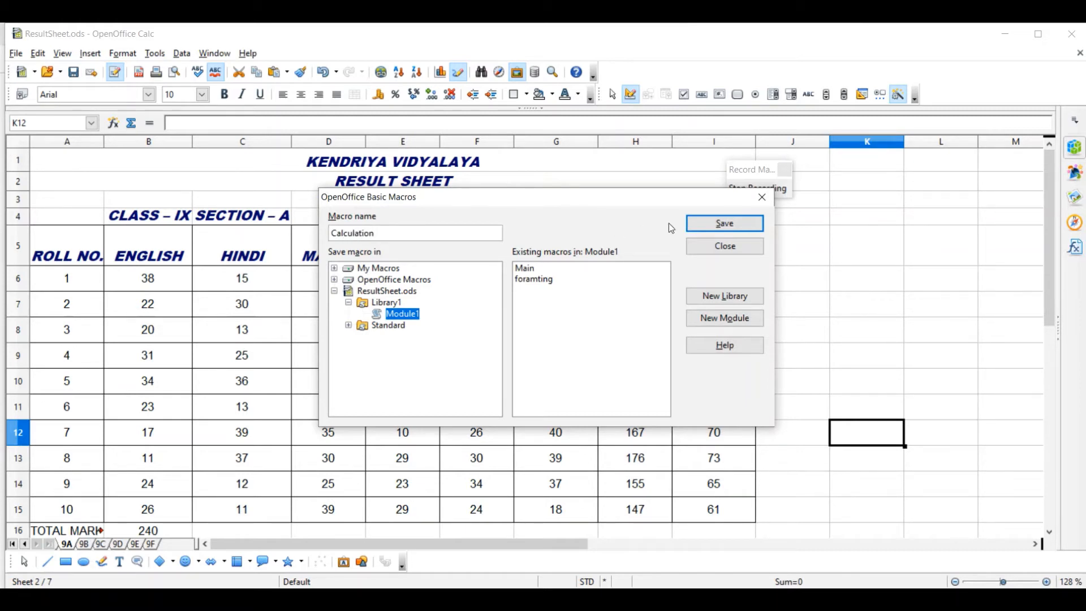
pyautogui.click(724, 224)
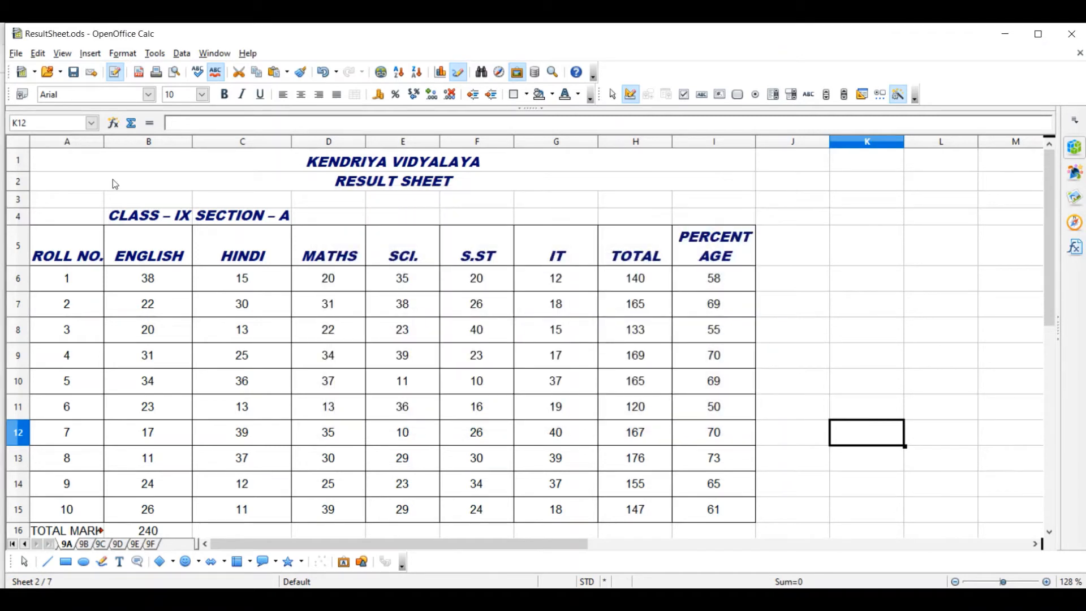
pyautogui.click(74, 74)
# - Open sheet 9B and select cell H6, the first student's empty total cell
pyautogui.click(85, 545)
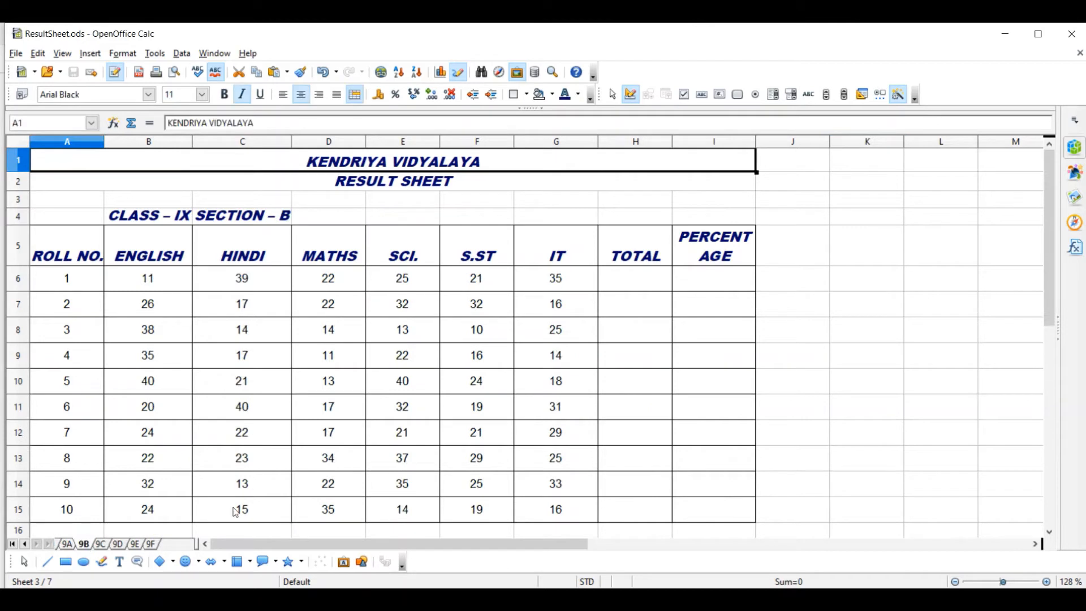
pyautogui.click(158, 54)
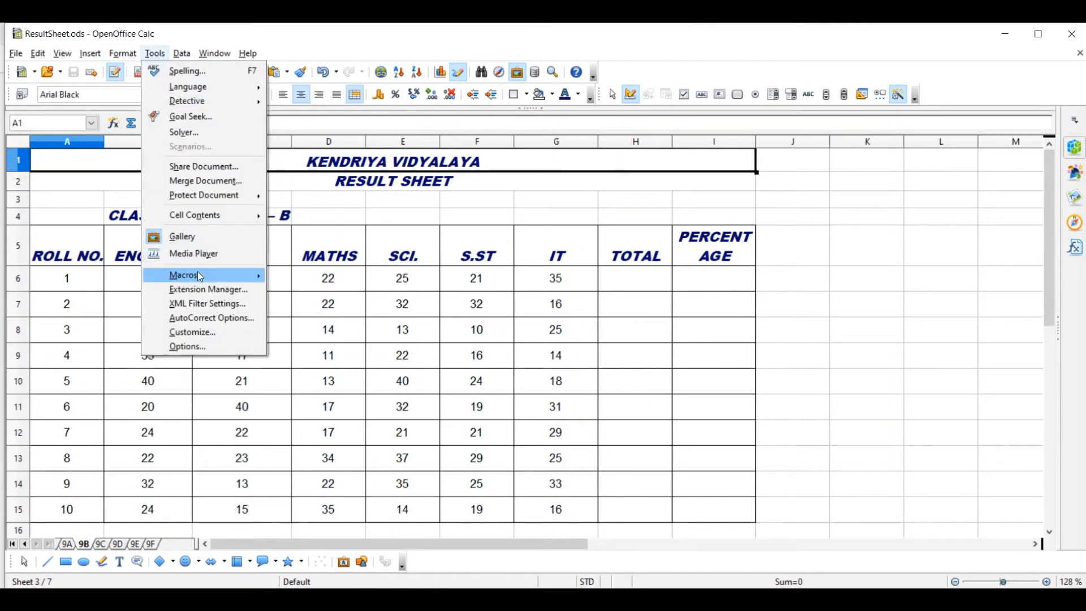
pyautogui.moveTo(198, 274)
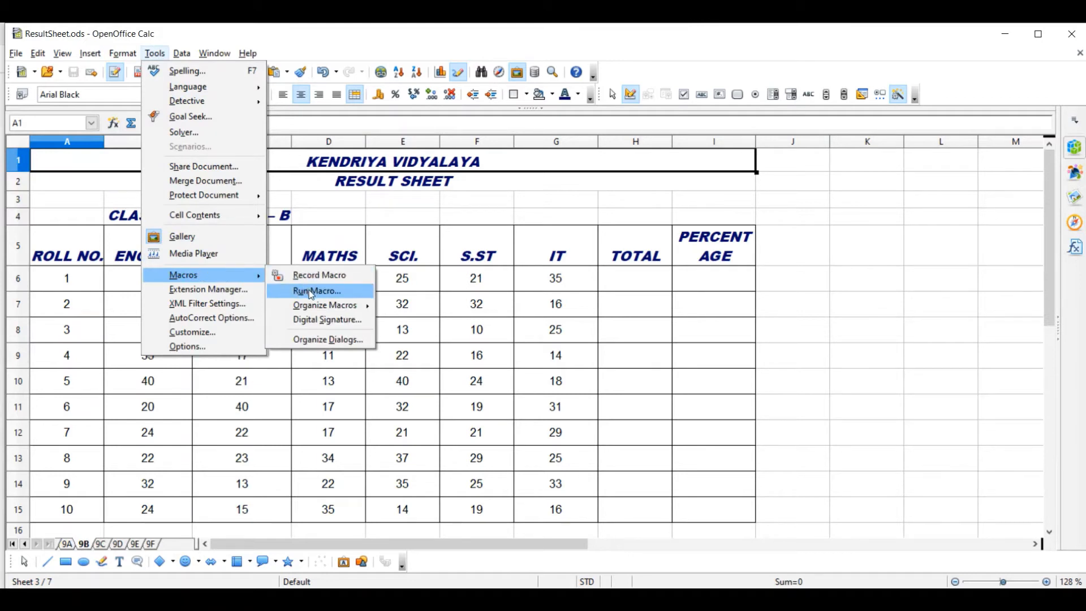
pyautogui.click(843, 261)
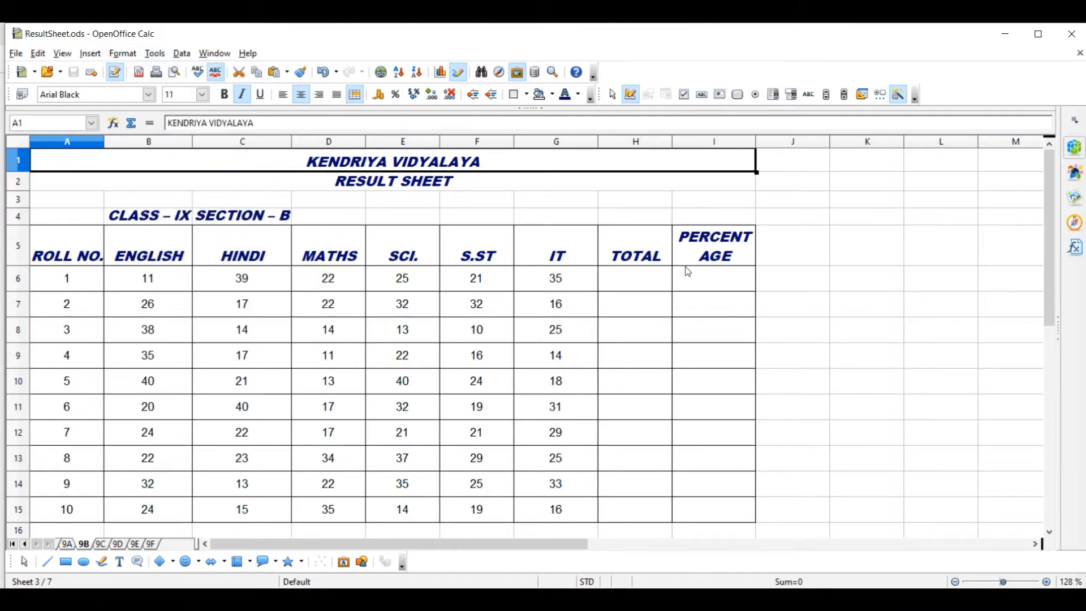
pyautogui.click(641, 277)
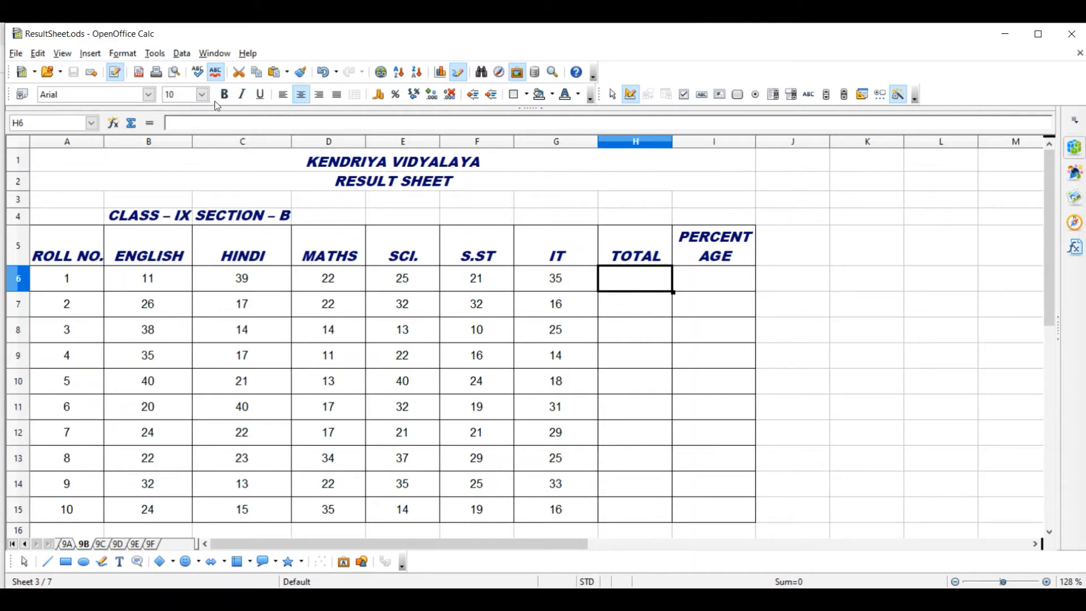
# - Run the Calculation macro from Module1 of Library1 in ResultSheet.ods on sheet 9B
pyautogui.click(155, 53)
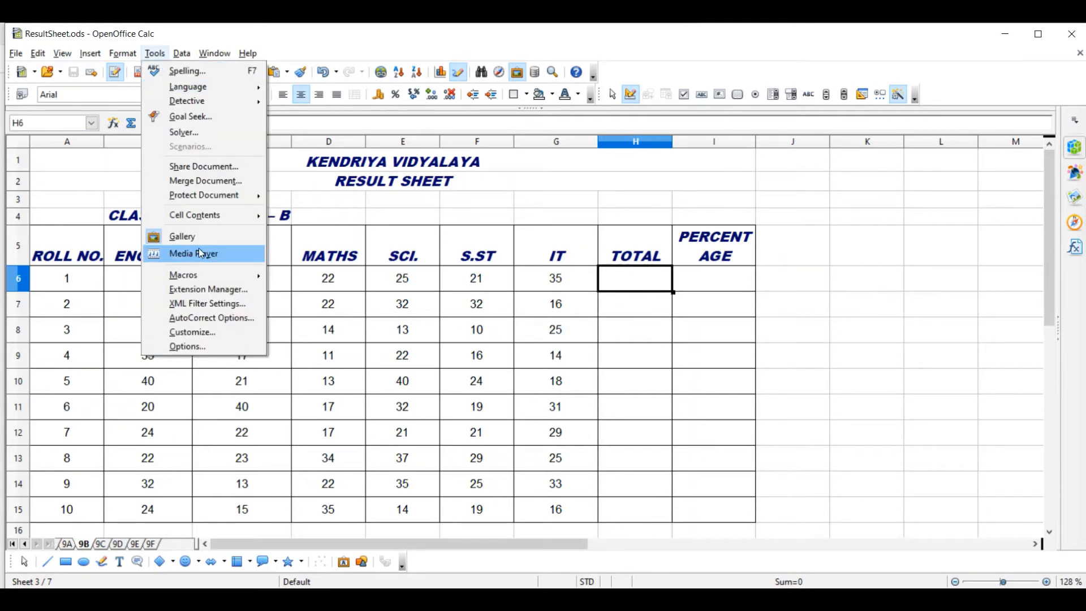
pyautogui.moveTo(194, 276)
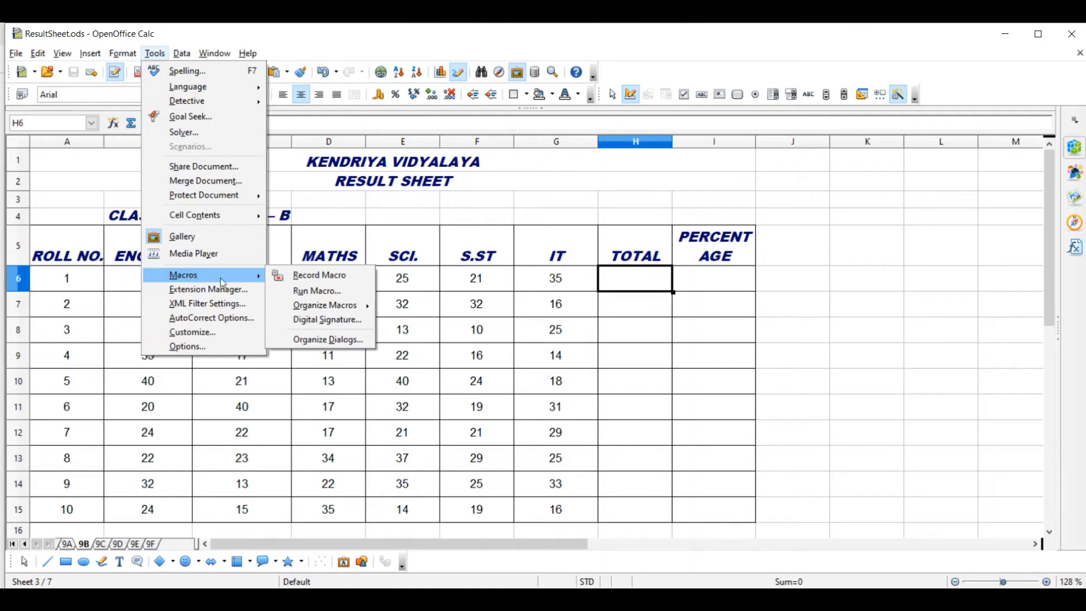
pyautogui.click(326, 291)
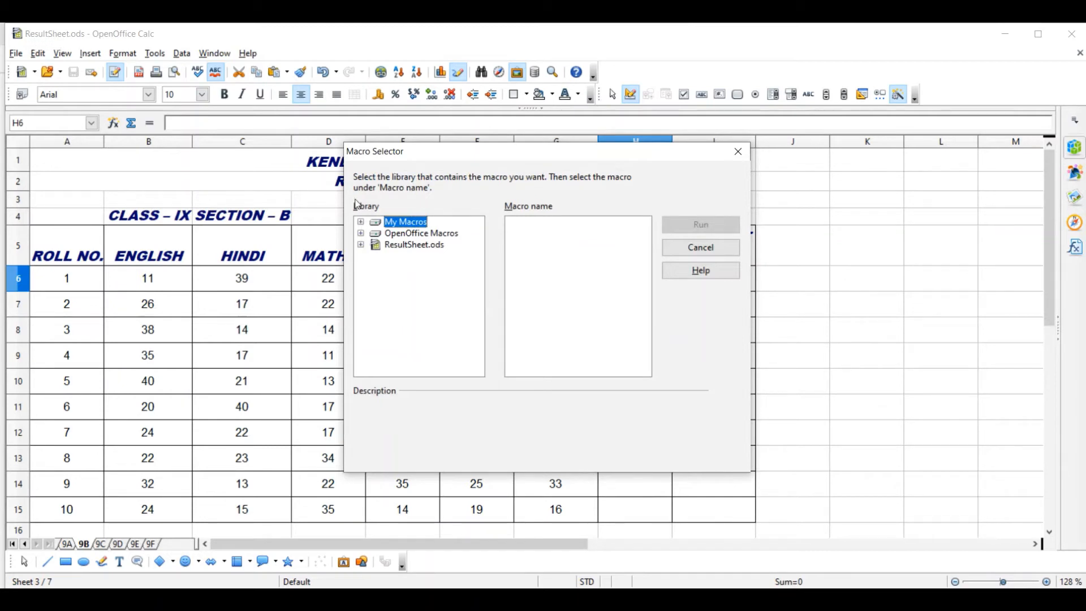
pyautogui.click(394, 247)
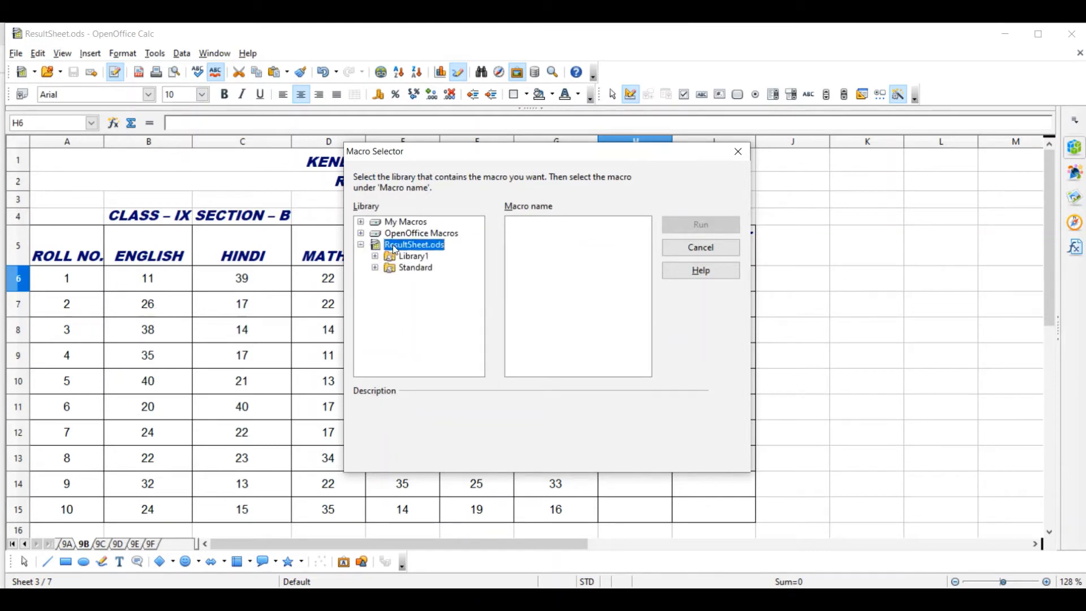
pyautogui.click(408, 258)
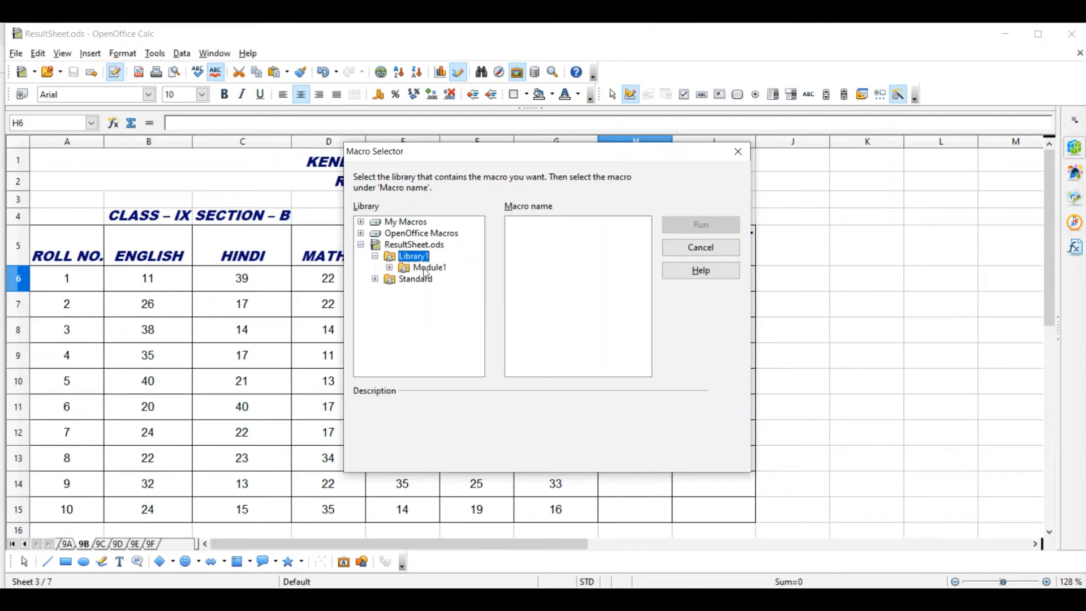
pyautogui.click(426, 269)
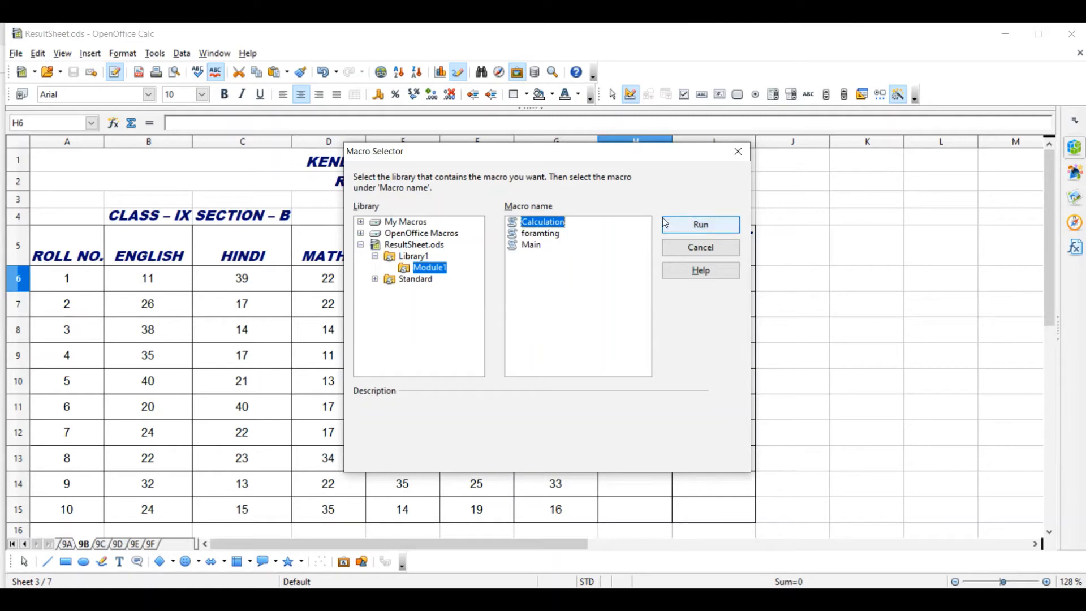
pyautogui.click(696, 225)
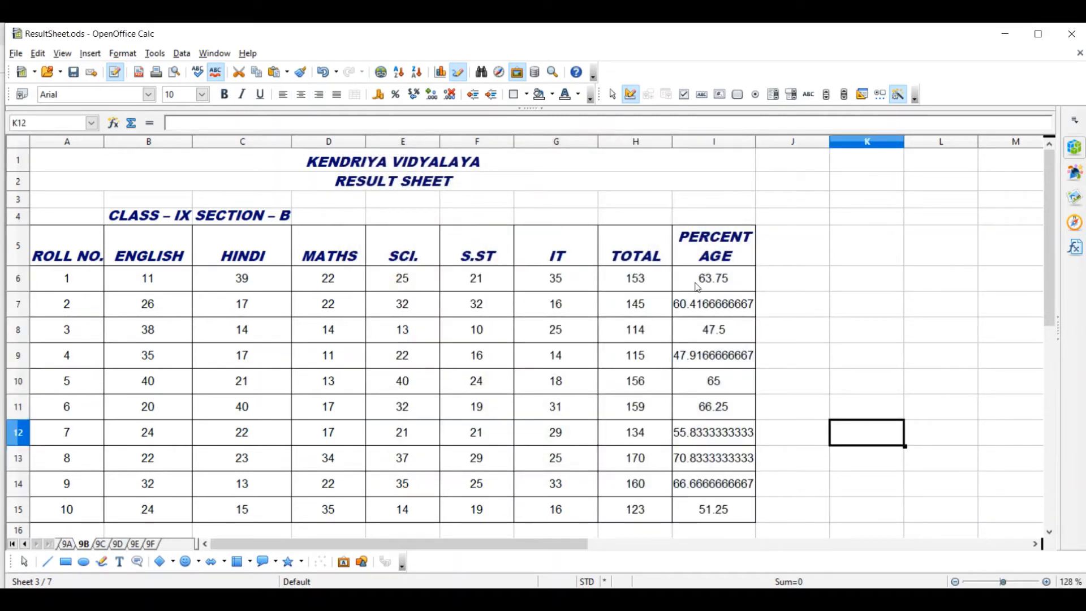
# - Set the number format of percentage cells I6:I15 on sheet 9B to 0 leading zeroes, then select total cell H6
pyautogui.moveTo(697, 287); pyautogui.dragTo(713, 509)
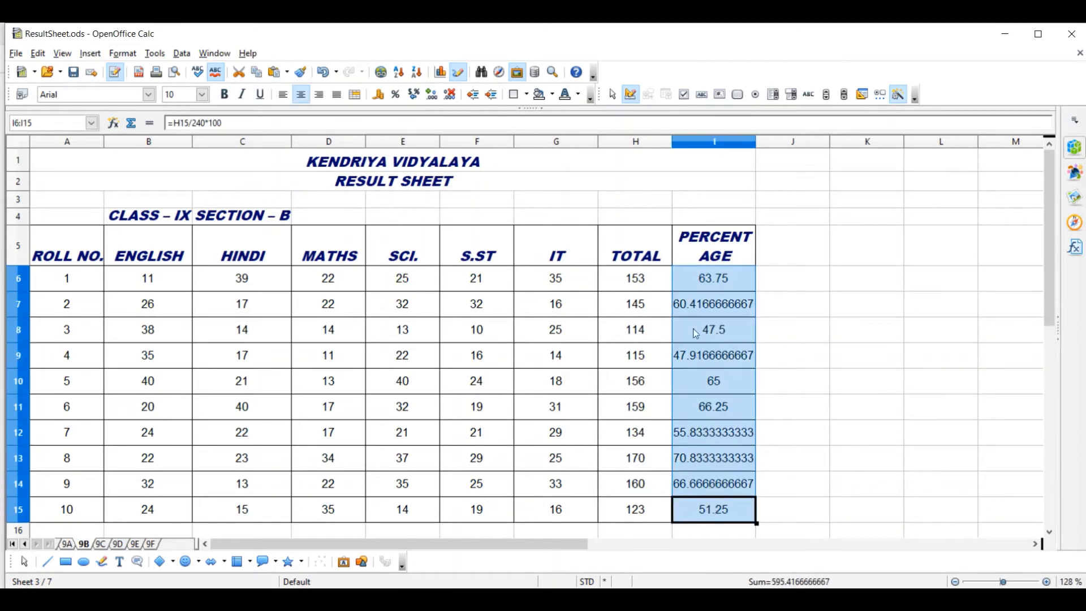
pyautogui.click(1073, 148)
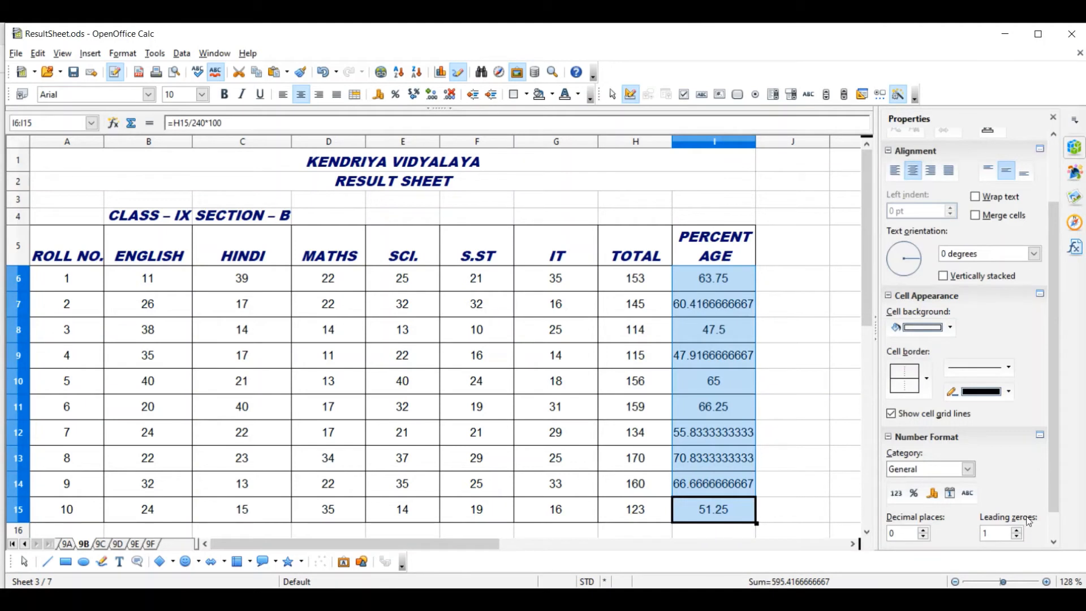
pyautogui.click(1017, 537)
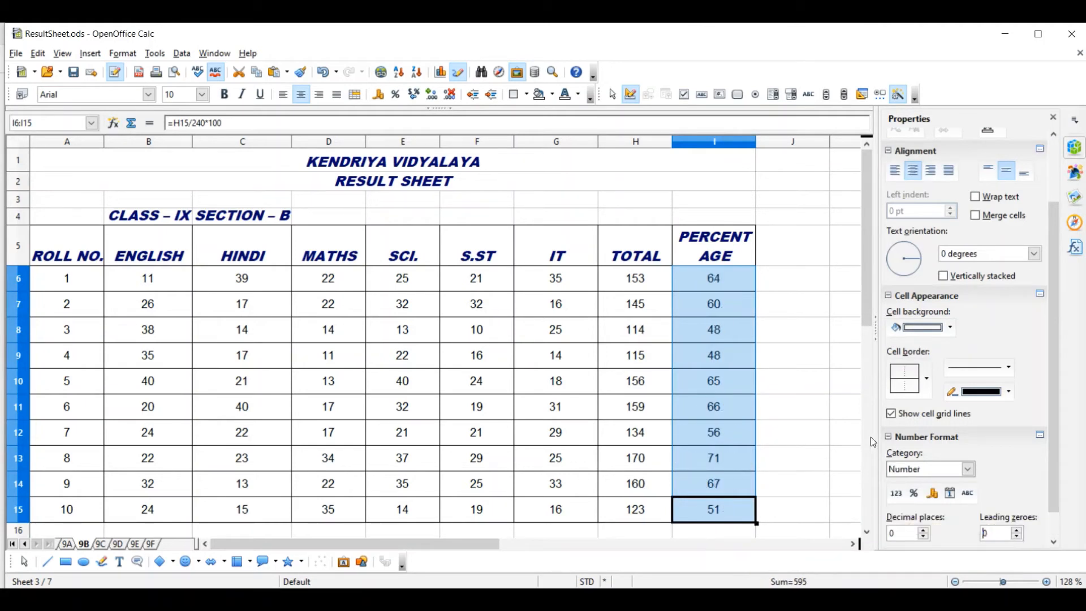
pyautogui.click(827, 433)
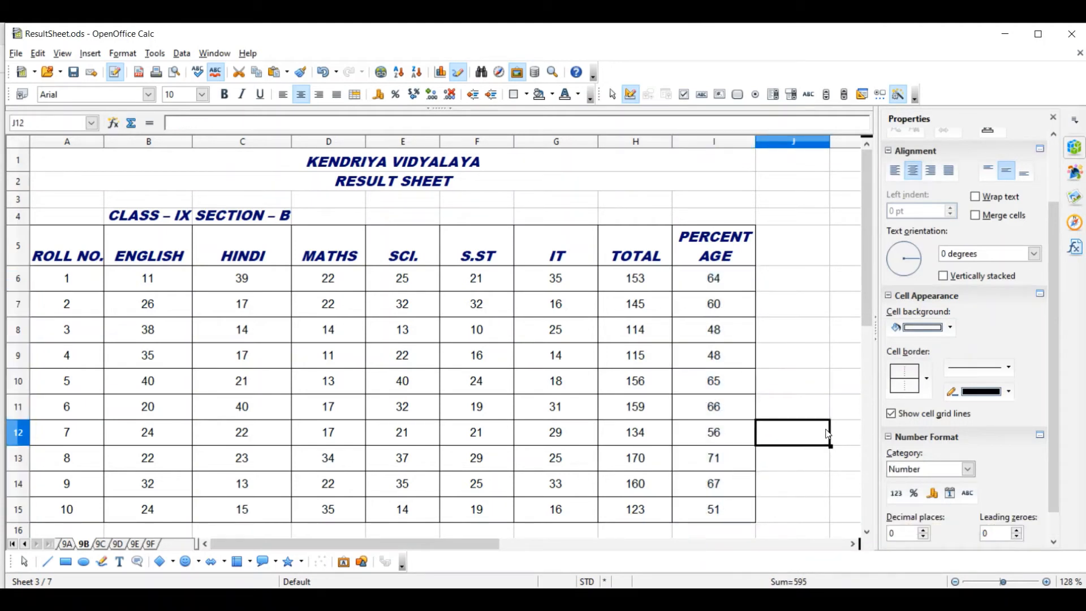
pyautogui.click(1053, 119)
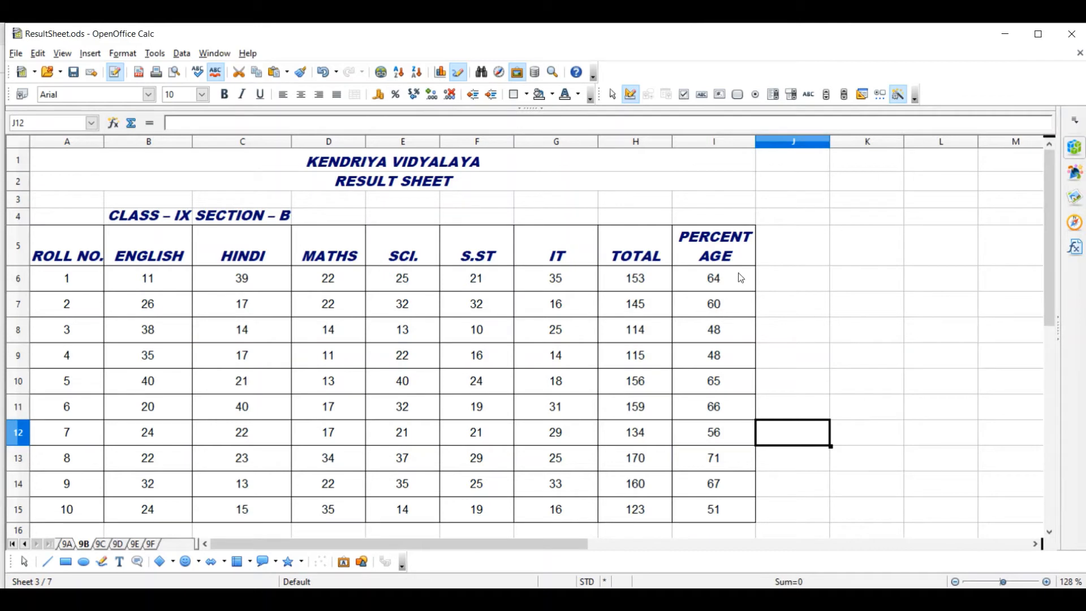
pyautogui.click(624, 283)
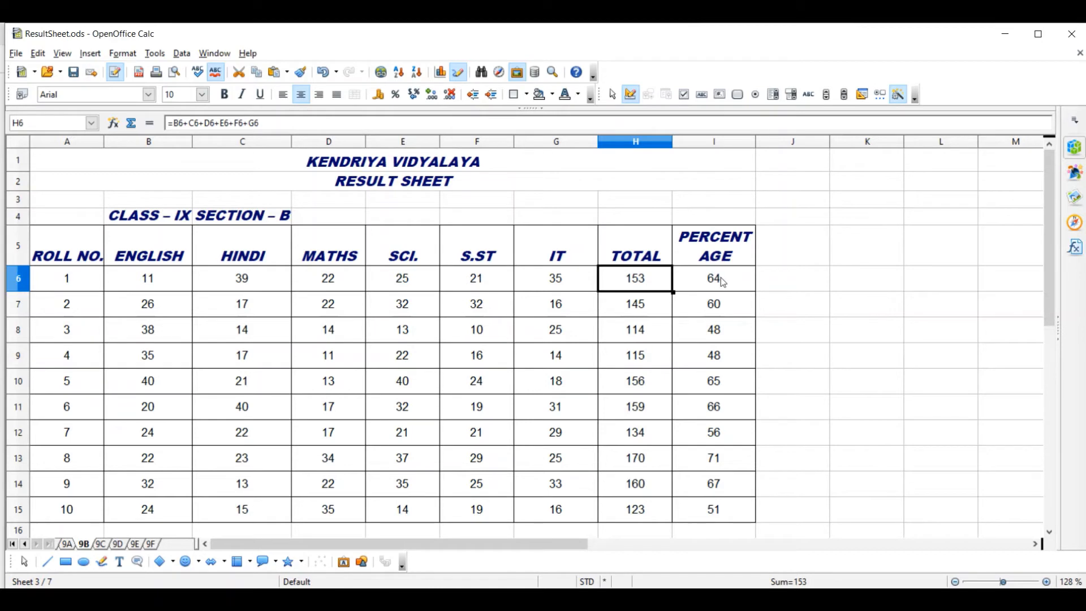
# - Run the Calculation macro from Library1's Module1 in ResultSheet.ods on sheet 9C, starting with cell H6 selected
pyautogui.click(102, 543)
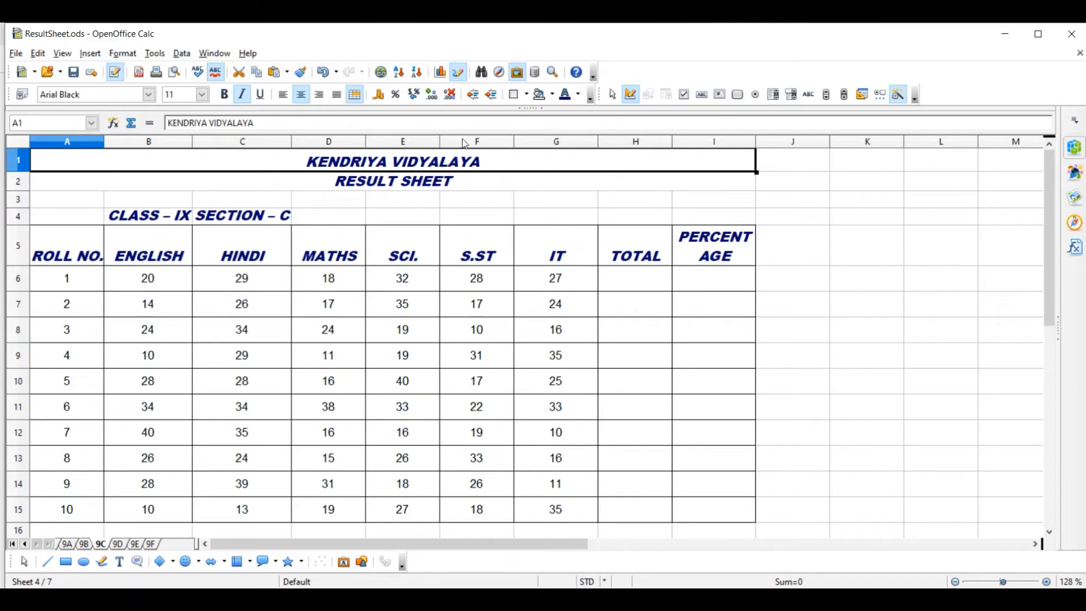
pyautogui.click(625, 283)
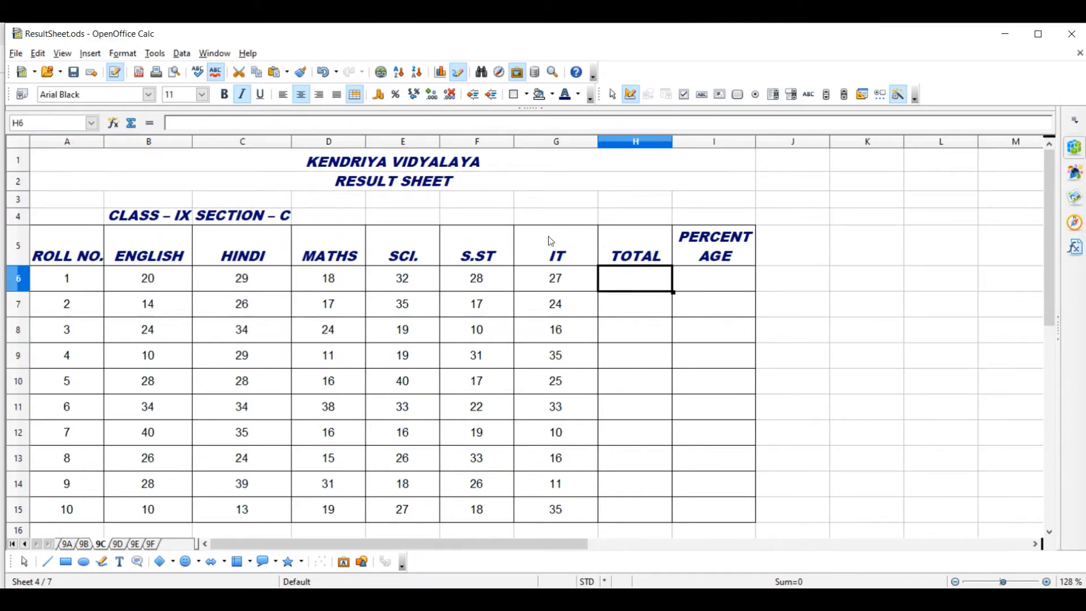
pyautogui.click(155, 53)
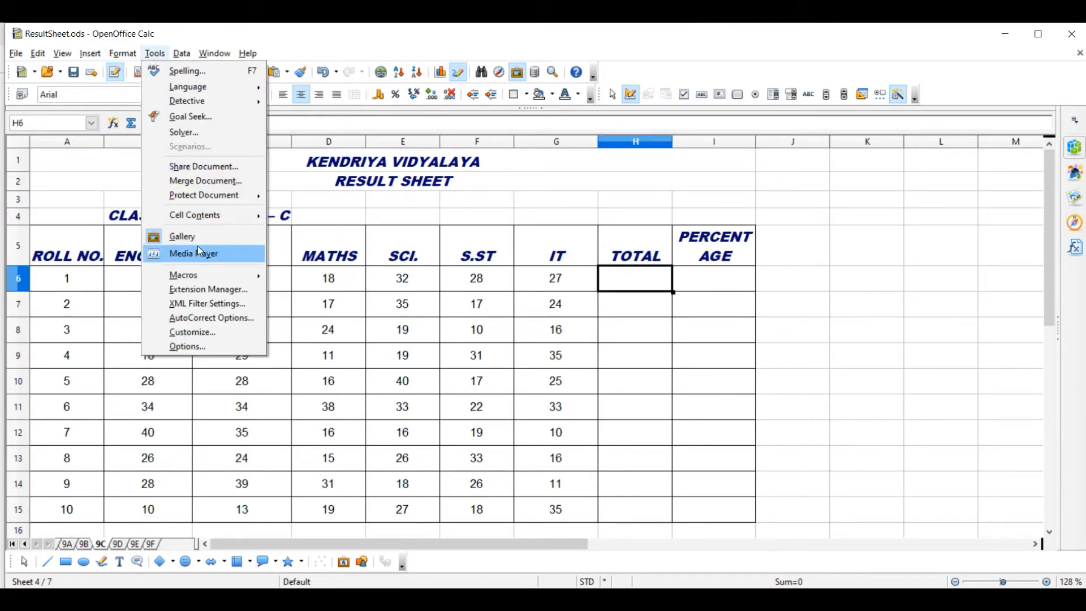
pyautogui.moveTo(209, 277)
pyautogui.click(311, 290)
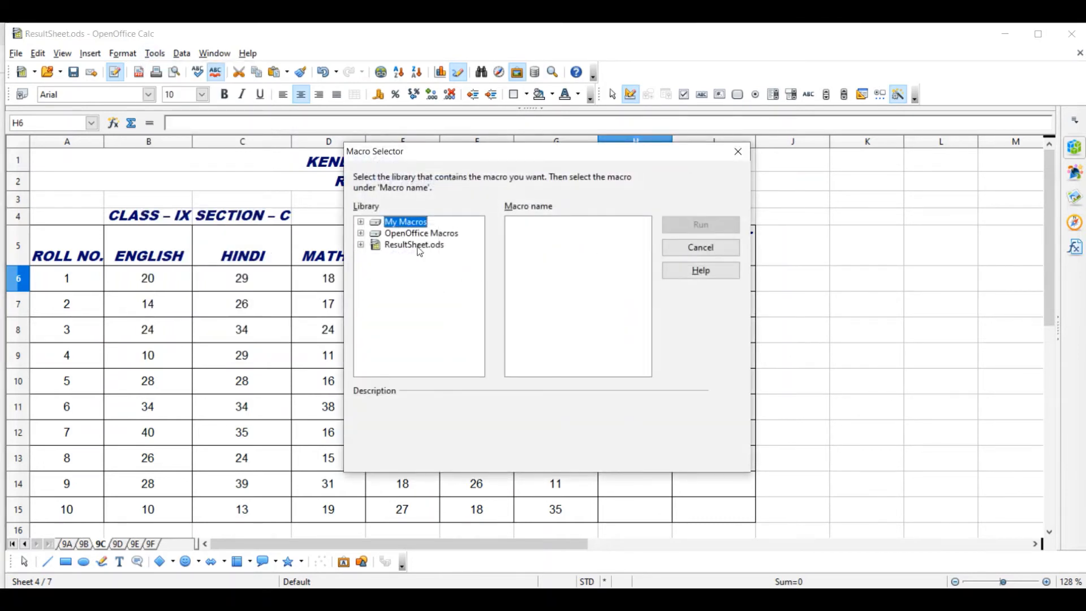
pyautogui.doubleClick(417, 247)
pyautogui.doubleClick(415, 258)
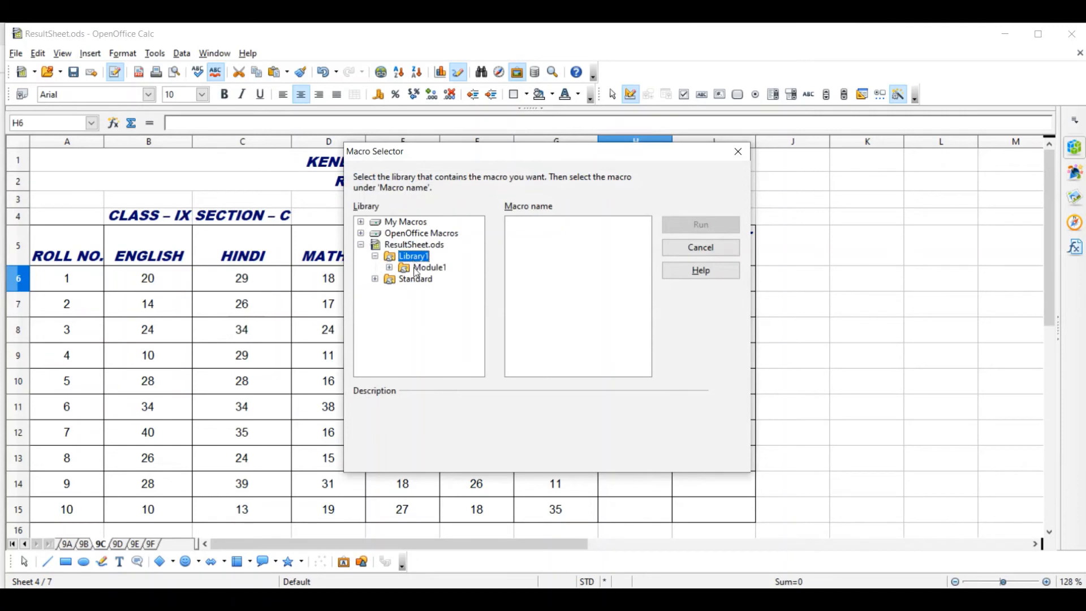
pyautogui.click(422, 268)
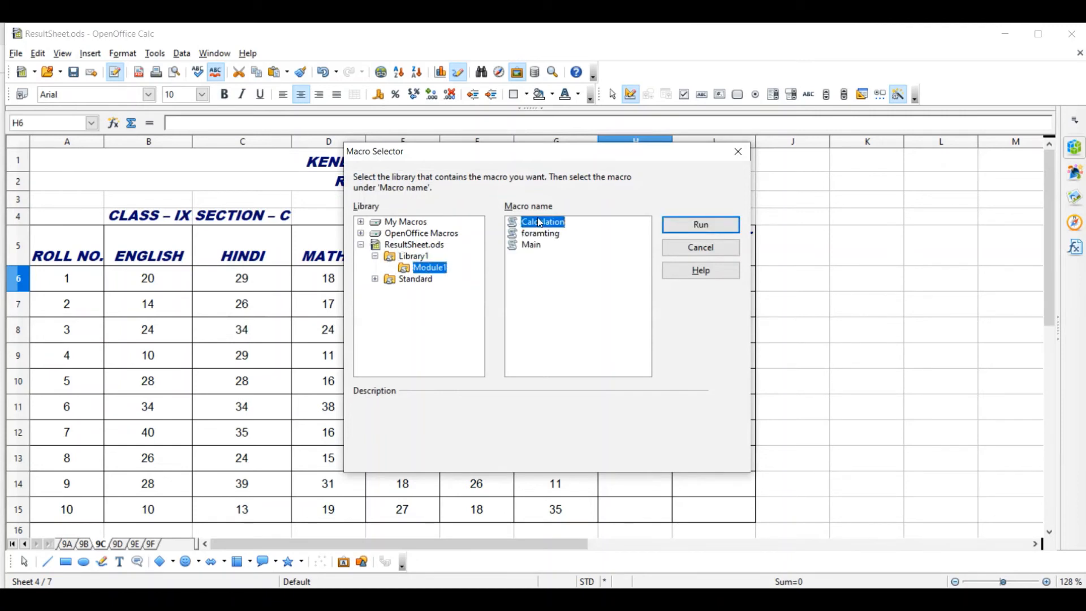
pyautogui.click(700, 225)
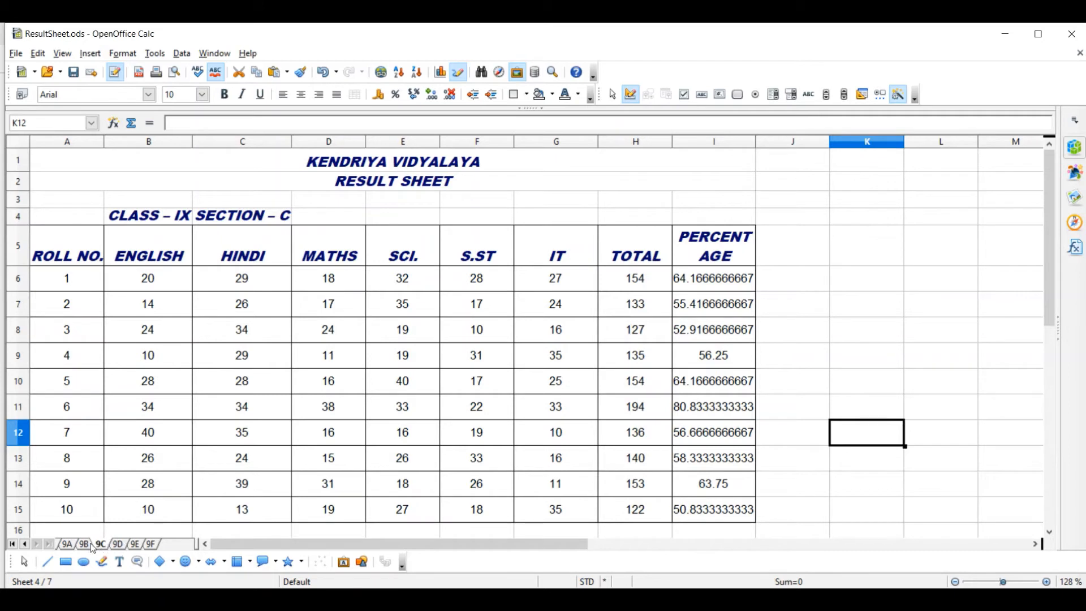
# - Clear the totals and percentages in H6:I15 on sheet 9B, keeping the cell formats, and deselect the range
pyautogui.click(67, 545)
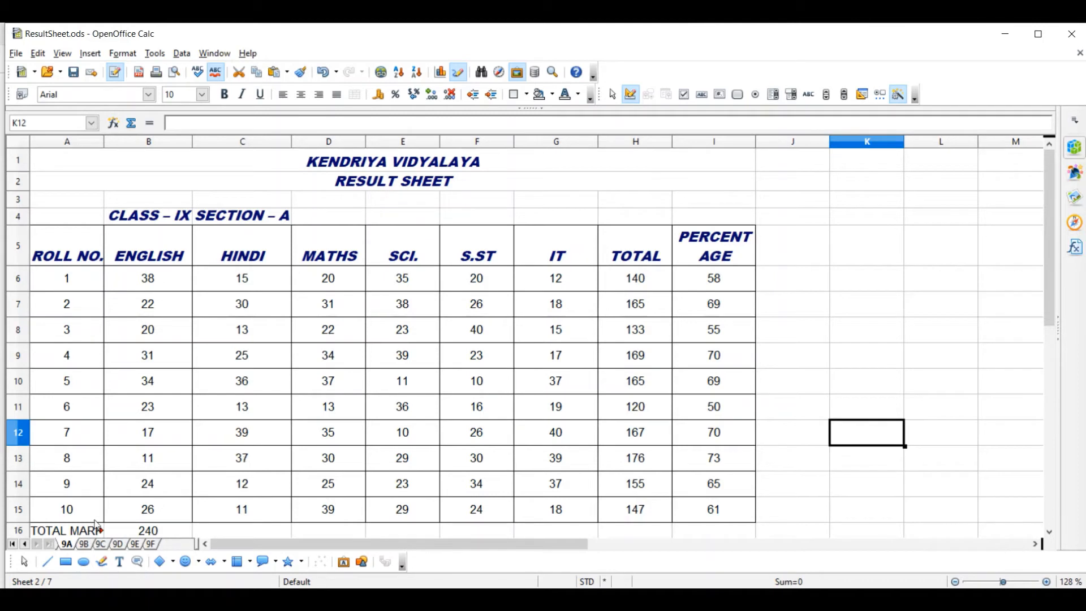
pyautogui.click(85, 544)
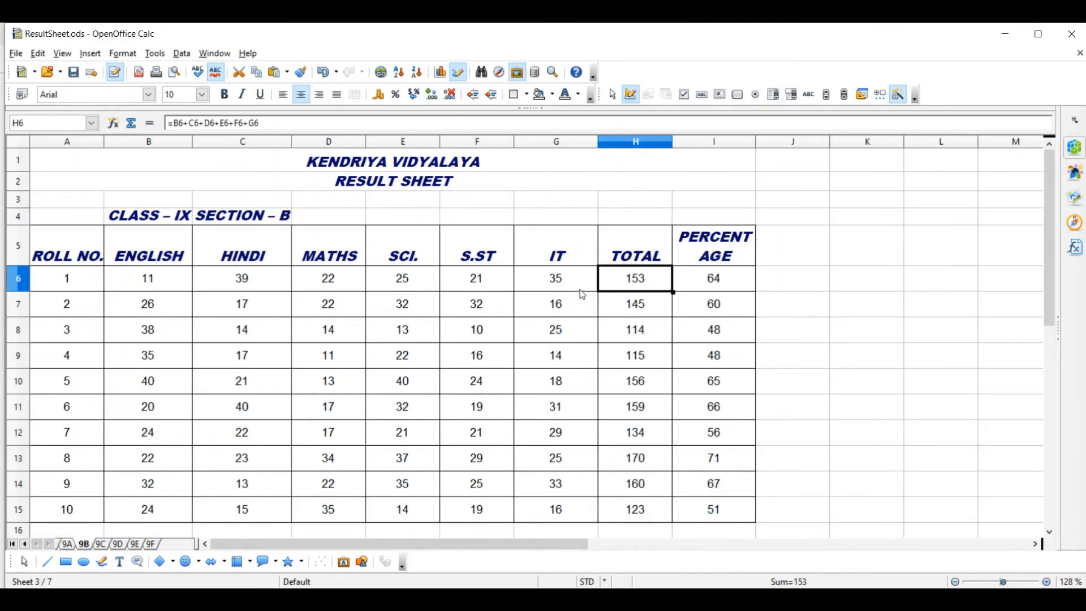
pyautogui.moveTo(635, 280); pyautogui.dragTo(716, 502)
pyautogui.press('Delete')
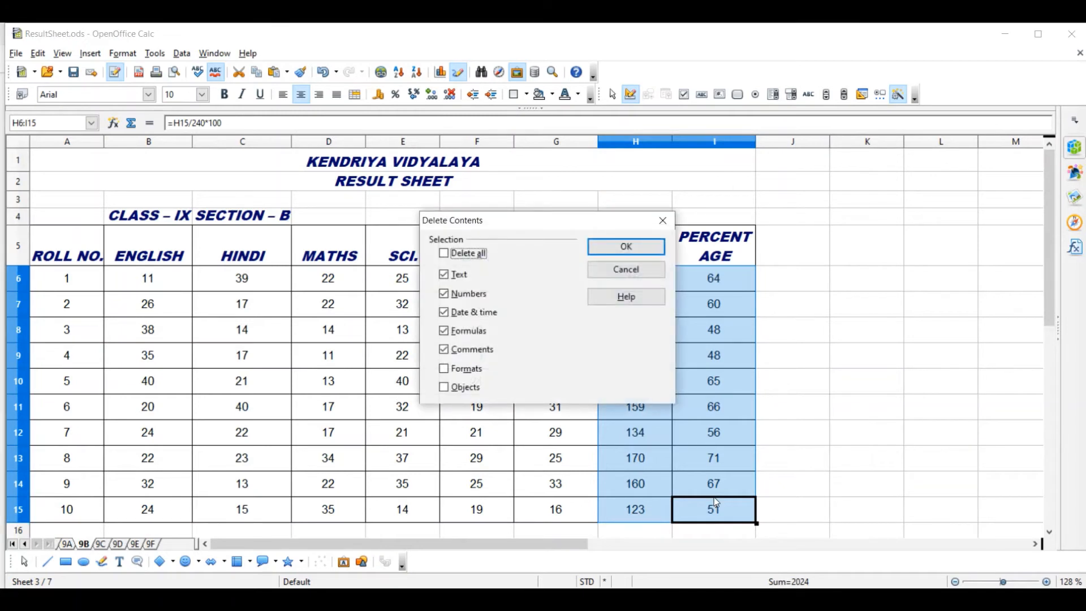
pyautogui.click(603, 249)
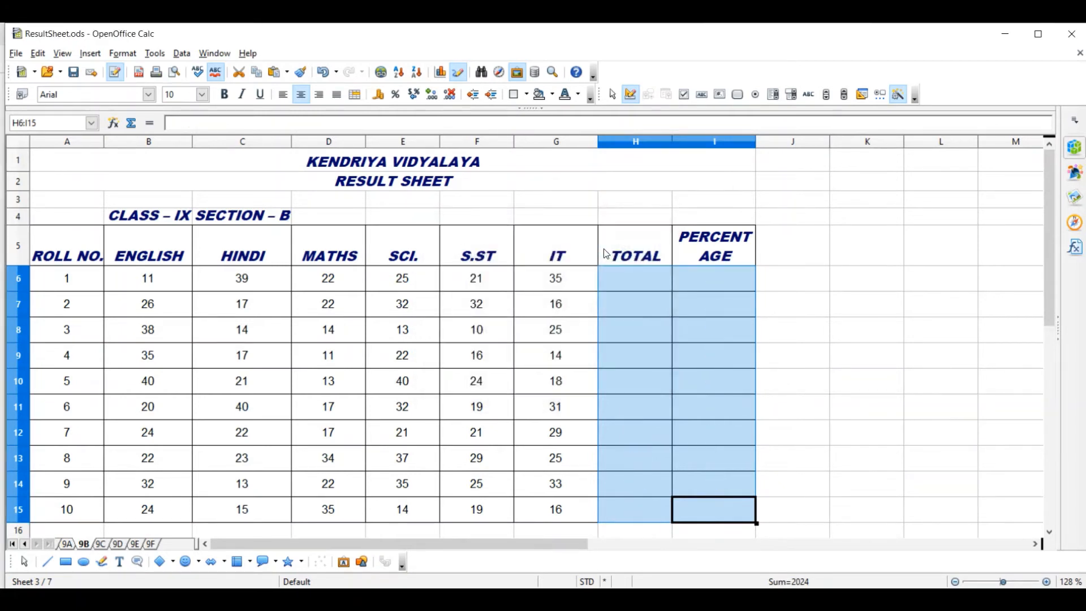
pyautogui.click(790, 259)
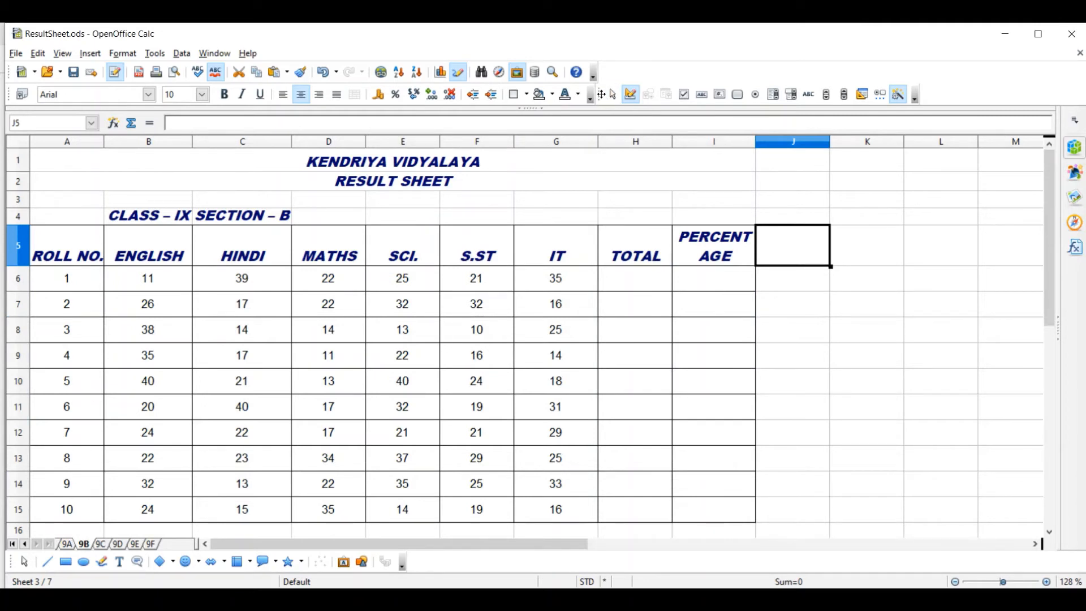
# - Move the Form Controls toolbar up beside the Standard toolbar and check its entry in the list of available toolbars
pyautogui.moveTo(599, 99); pyautogui.dragTo(611, 73)
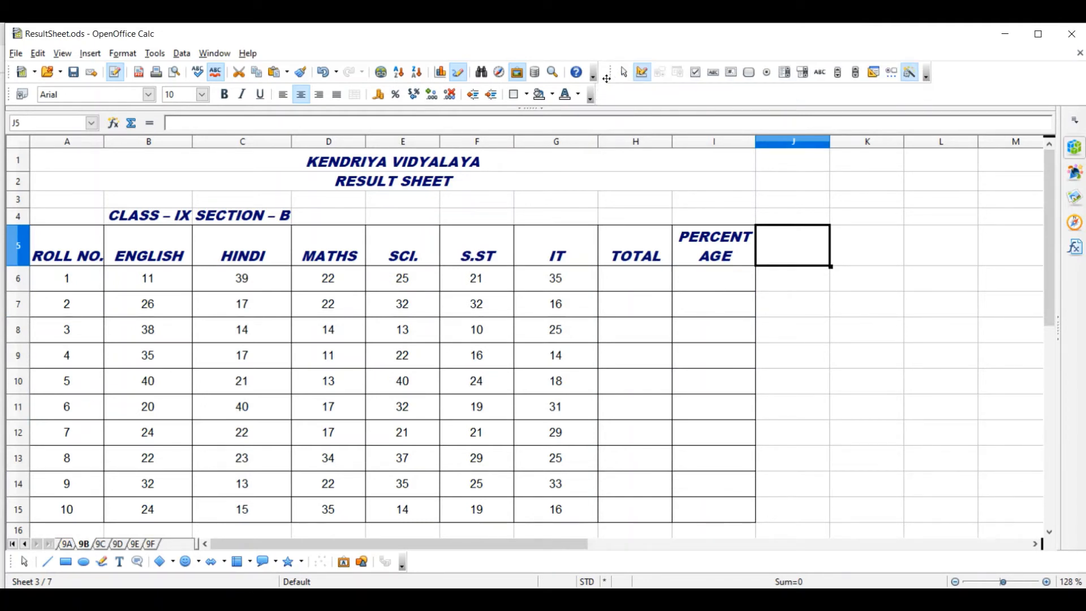
pyautogui.click(68, 53)
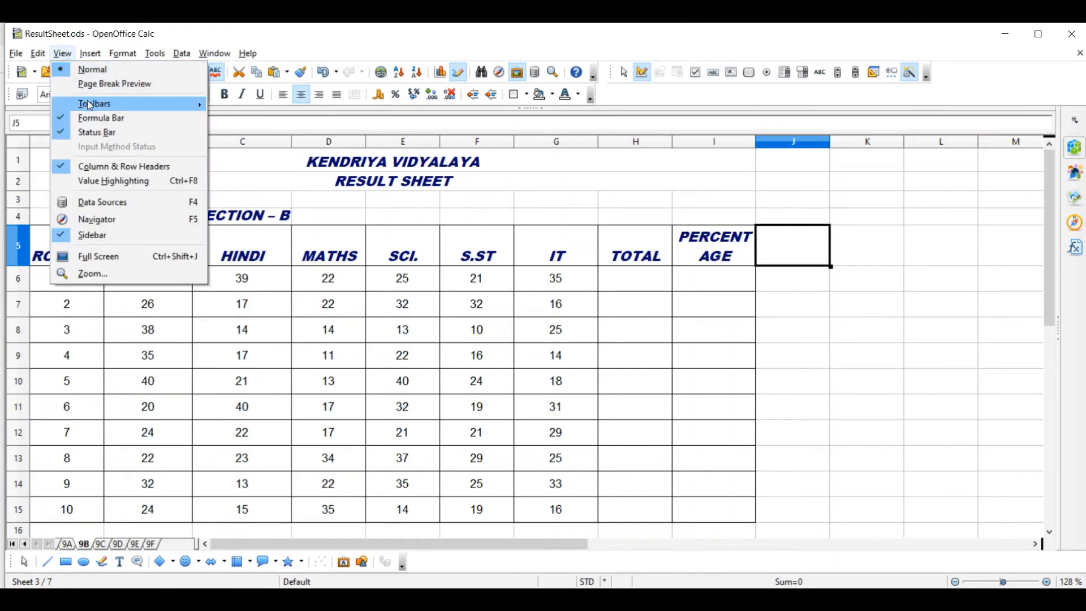
pyautogui.moveTo(91, 104)
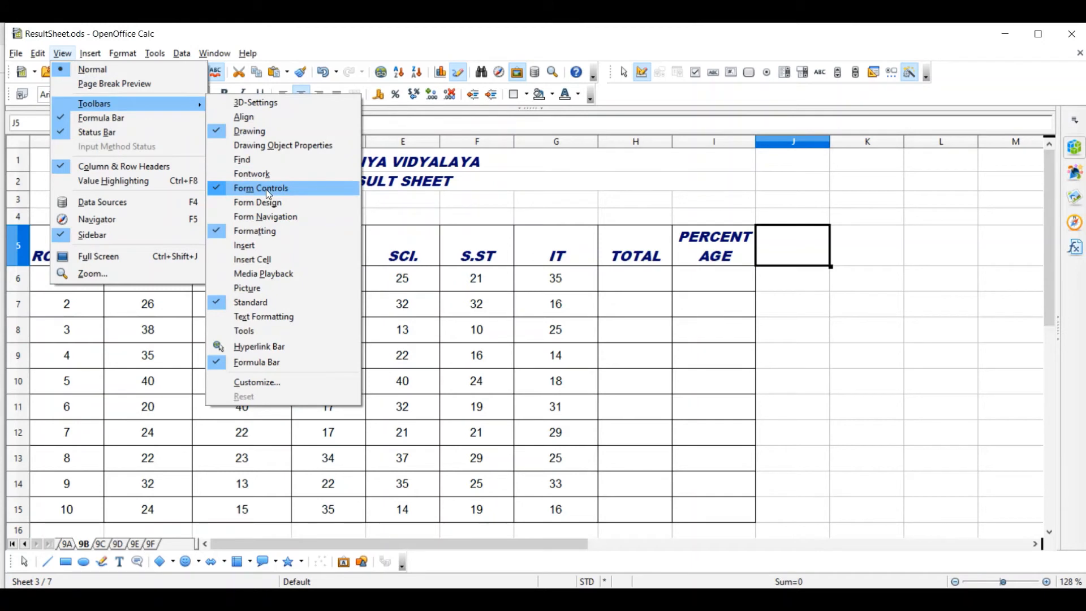
pyautogui.click(927, 243)
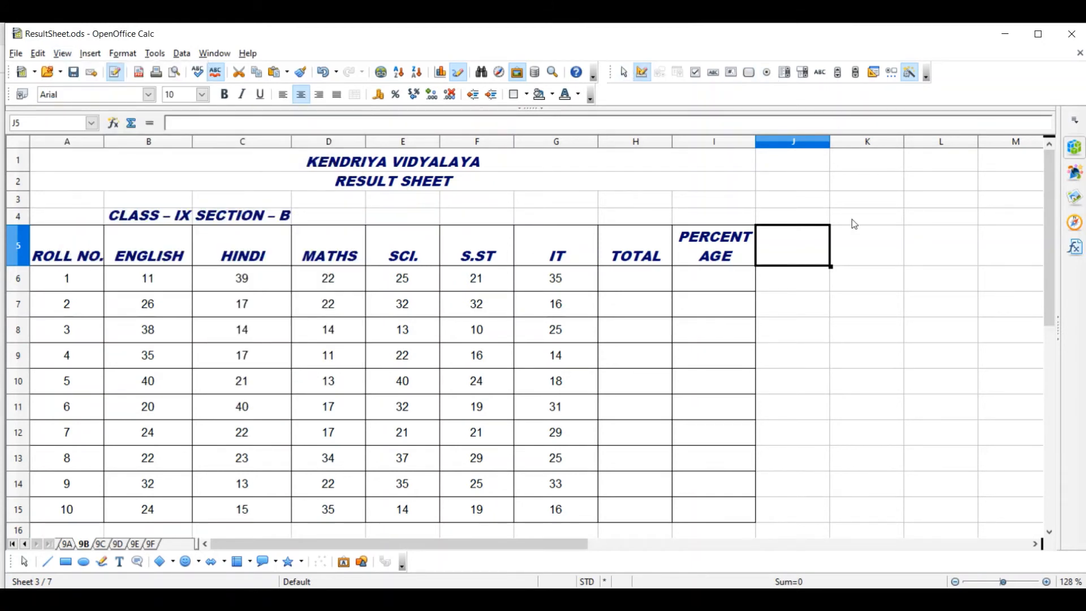
# - Draw a push button about 4.11 × 1.14 in size over cells K5:L5 on sheet 9B and open its control properties
pyautogui.click(752, 75)
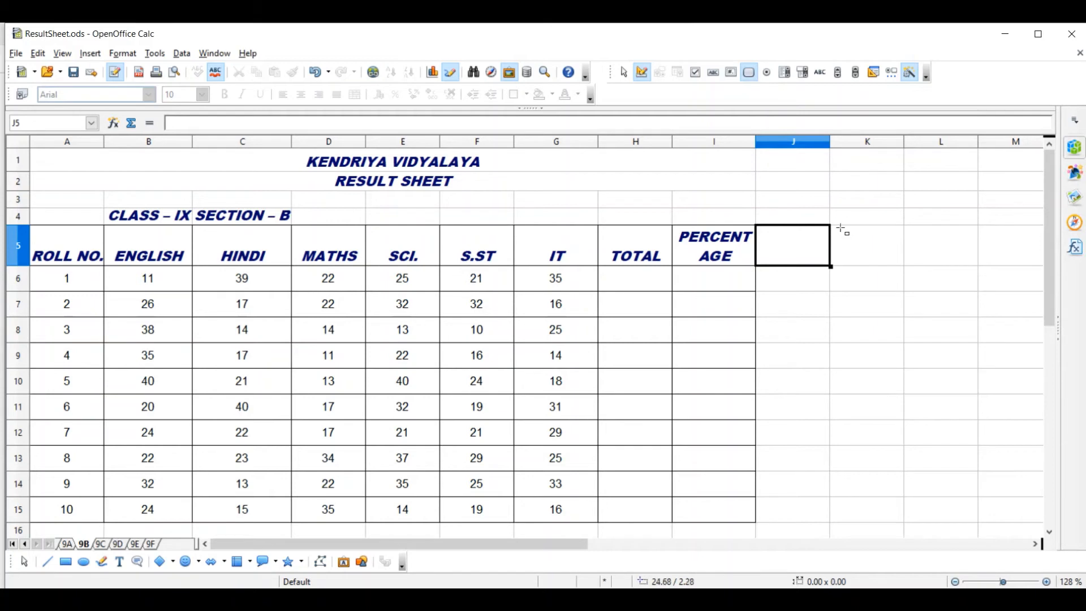
pyautogui.moveTo(840, 227); pyautogui.dragTo(976, 266)
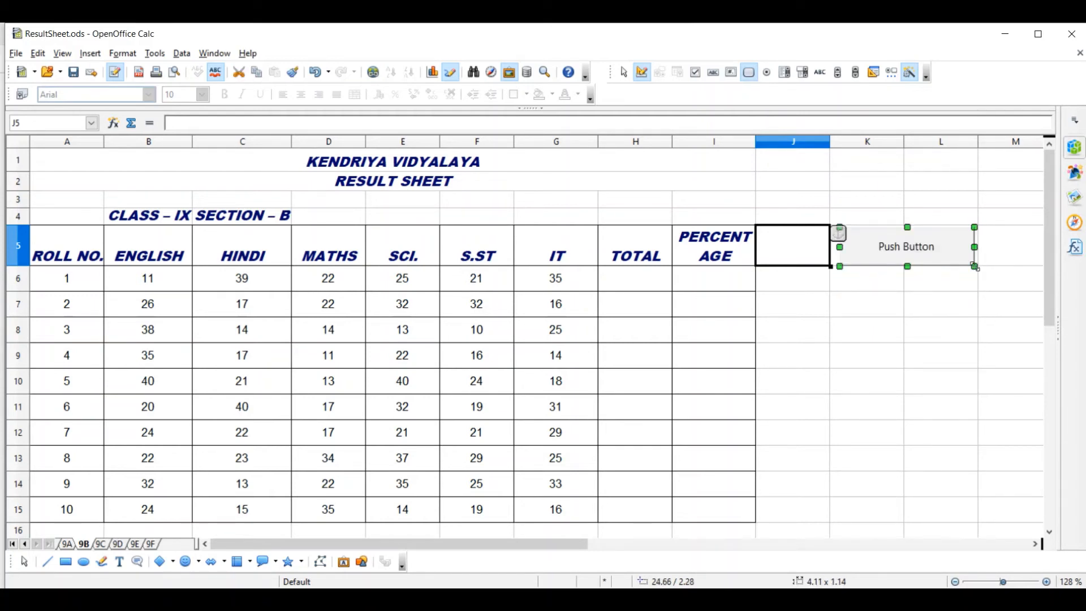
pyautogui.rightClick(887, 242)
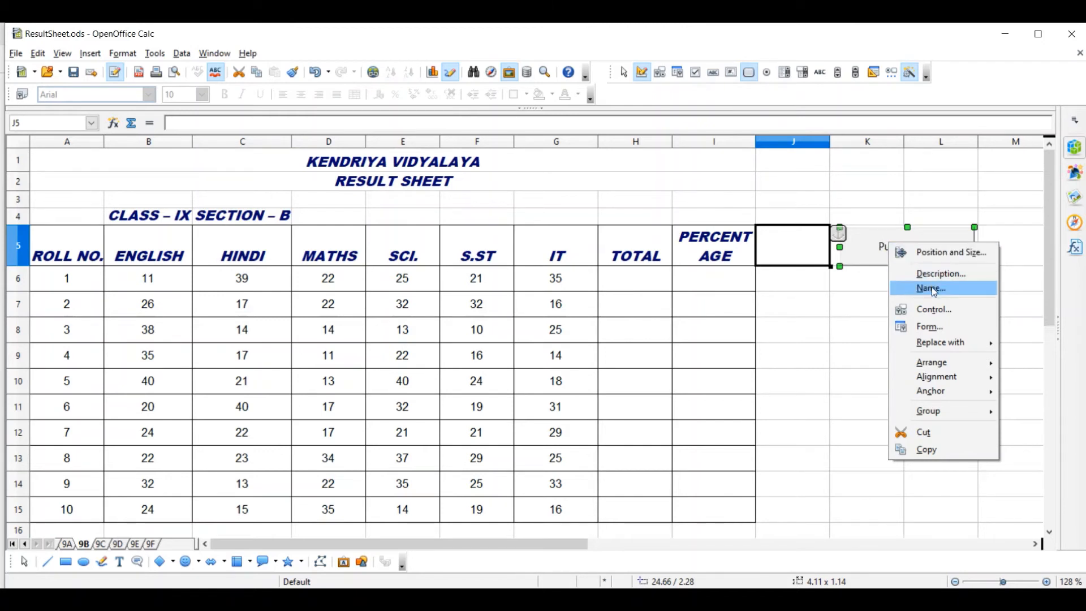
pyautogui.click(932, 309)
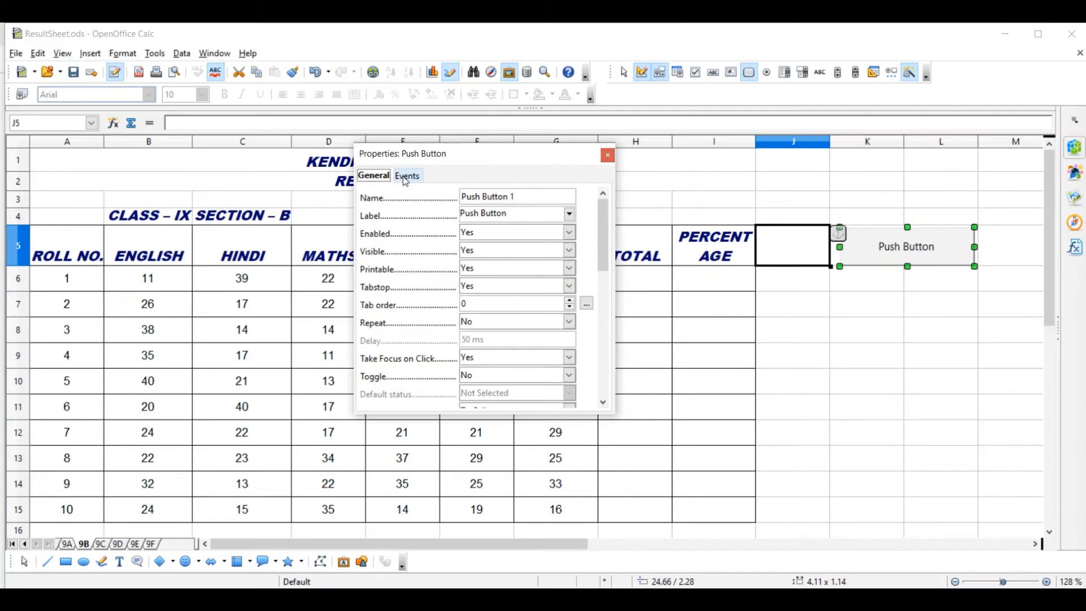
# - Set the push button's label to "To Find Total and Percentage"
pyautogui.moveTo(520, 212); pyautogui.dragTo(431, 214)
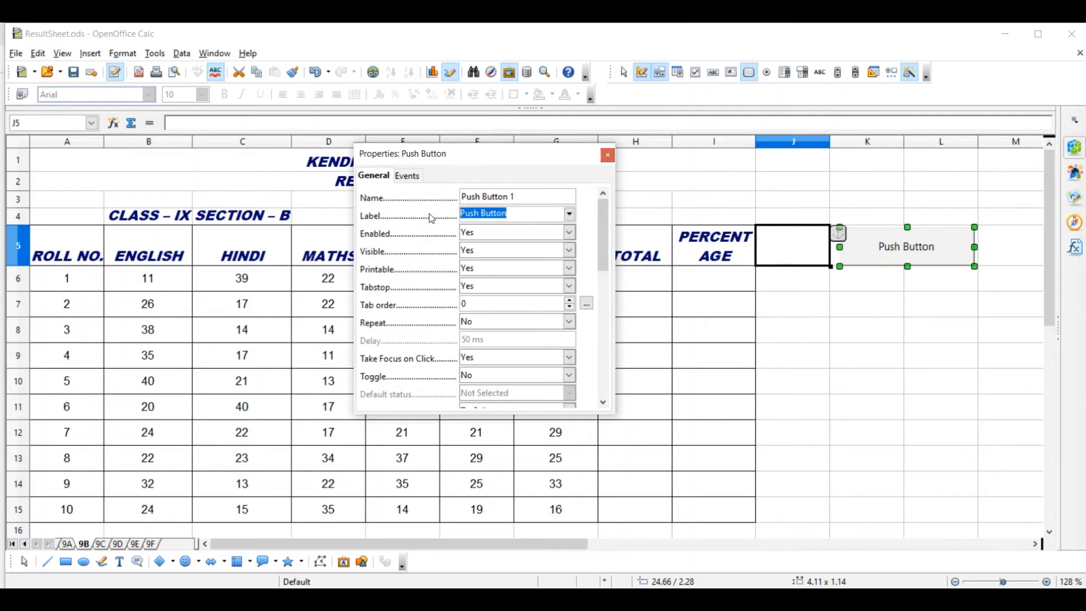
pyautogui.press('BackSpace')
pyautogui.write('To Find Total and')
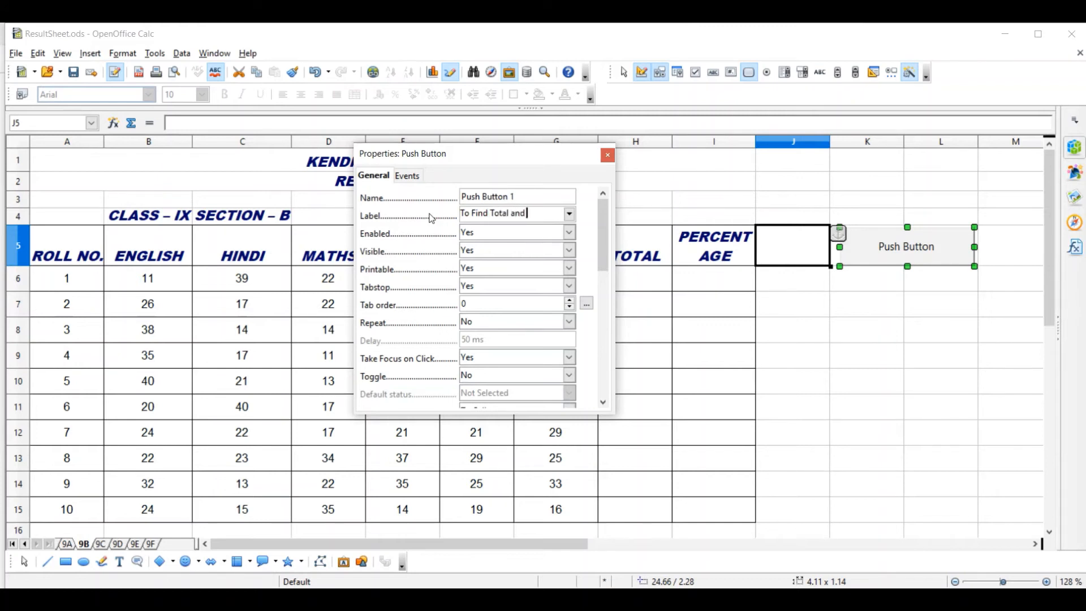
pyautogui.write(' Percen')
pyautogui.click(413, 180)
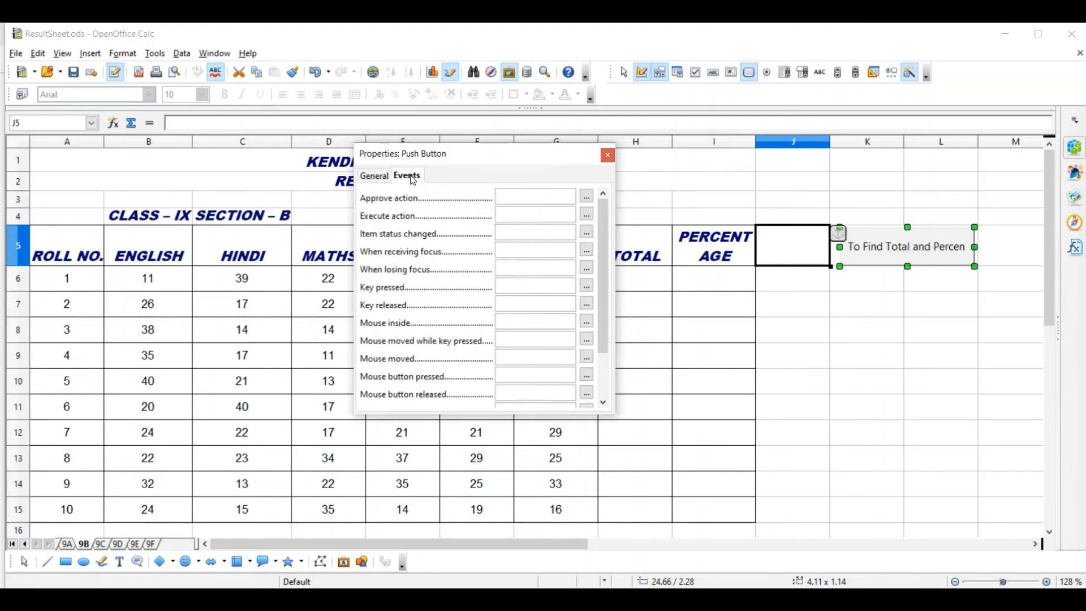
pyautogui.click(370, 177)
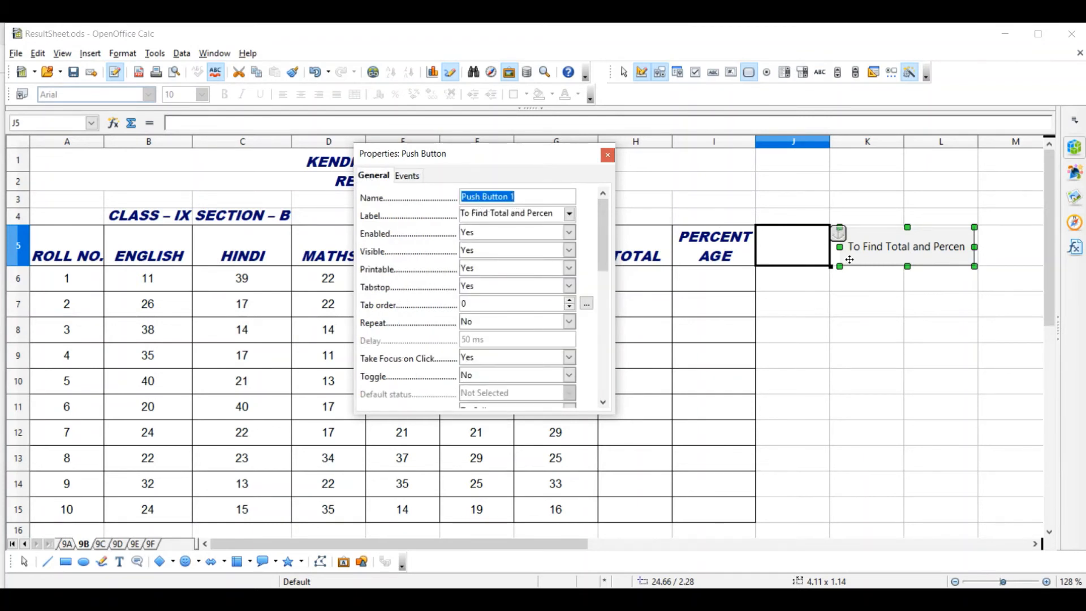
pyautogui.click(555, 214)
pyautogui.write('t')
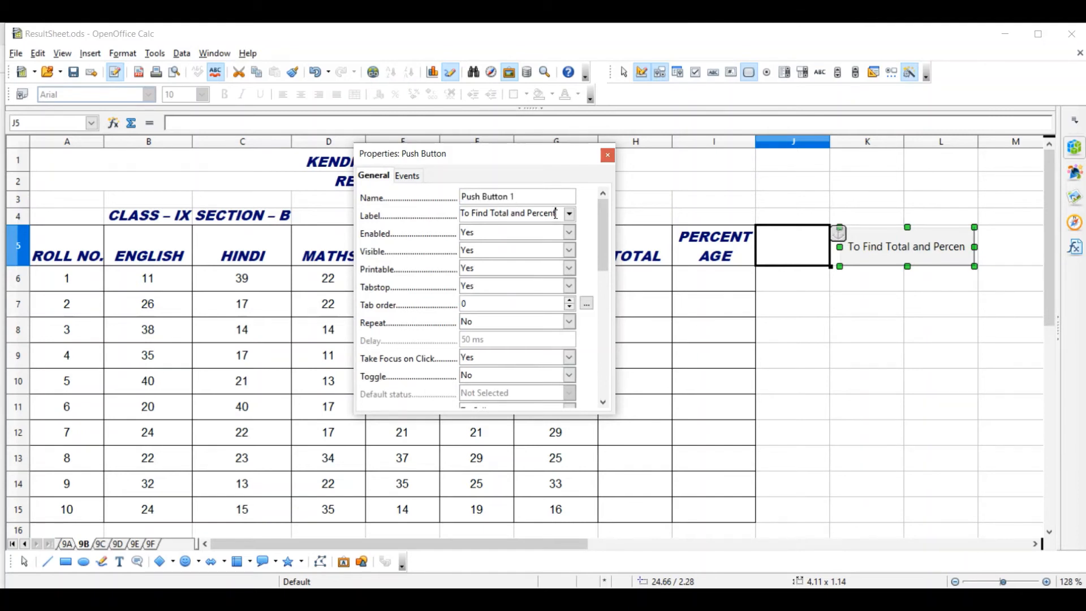
pyautogui.write('age')
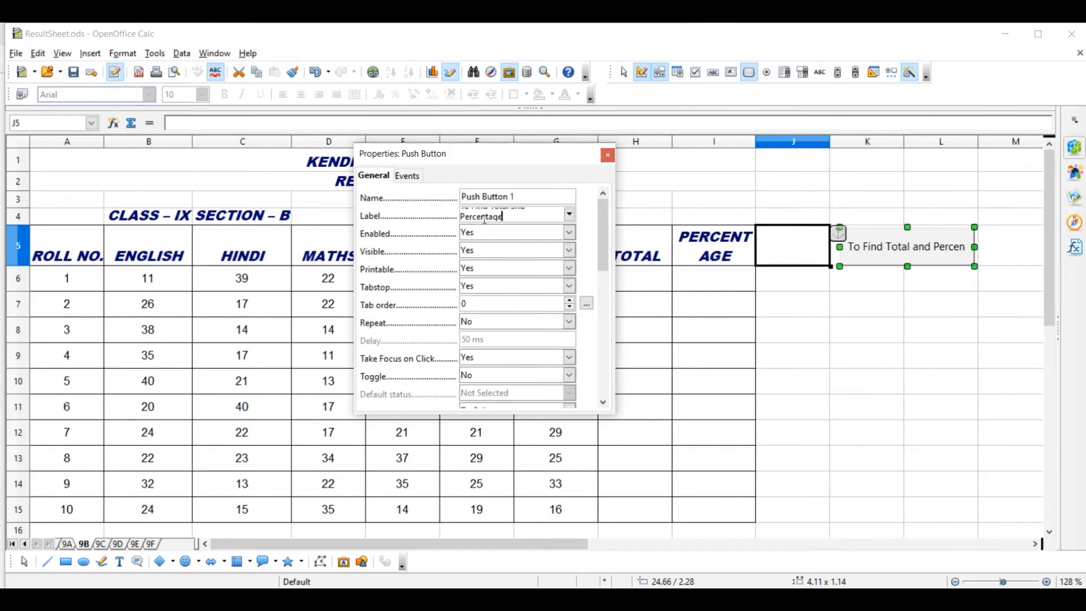
# - Assign the Calculation macro from Module1 of Library1 in ResultSheet.ods to the push button's "Mouse button pressed" event
pyautogui.click(410, 179)
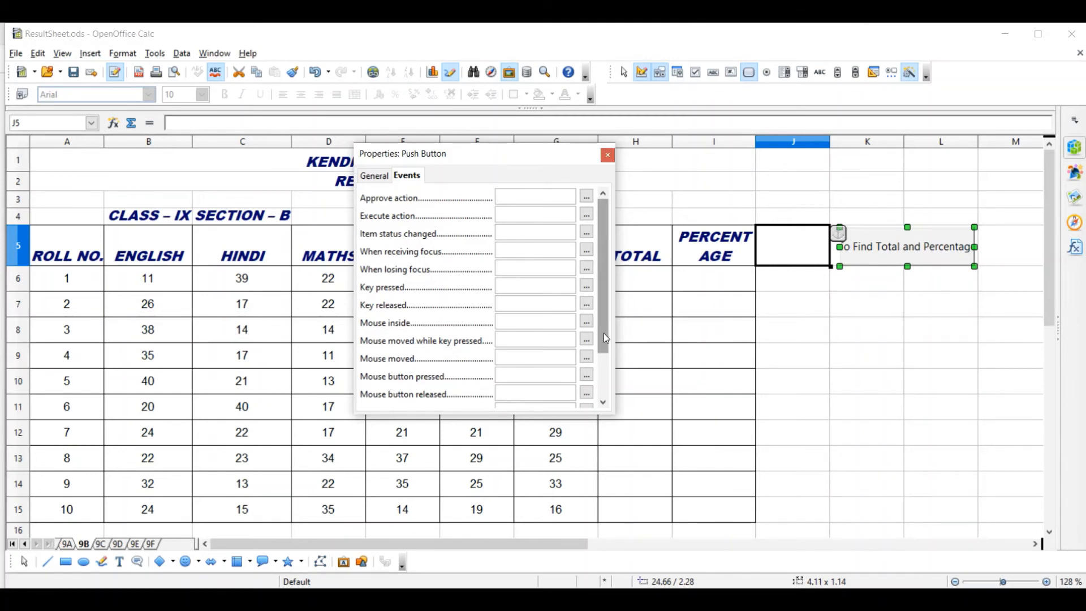
pyautogui.moveTo(603, 334); pyautogui.dragTo(604, 350)
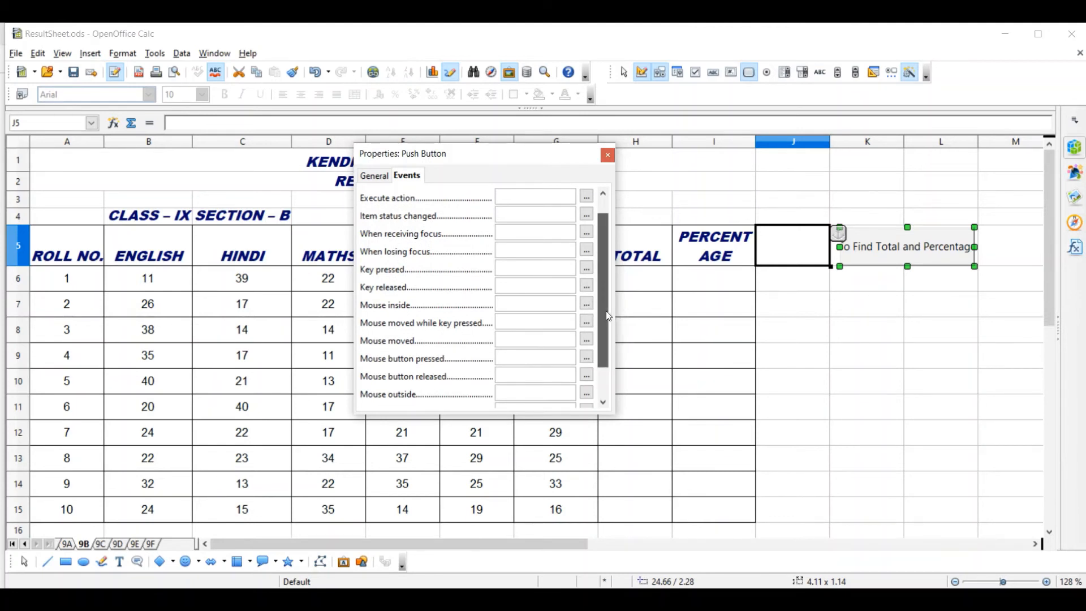
pyautogui.moveTo(606, 311); pyautogui.dragTo(608, 331)
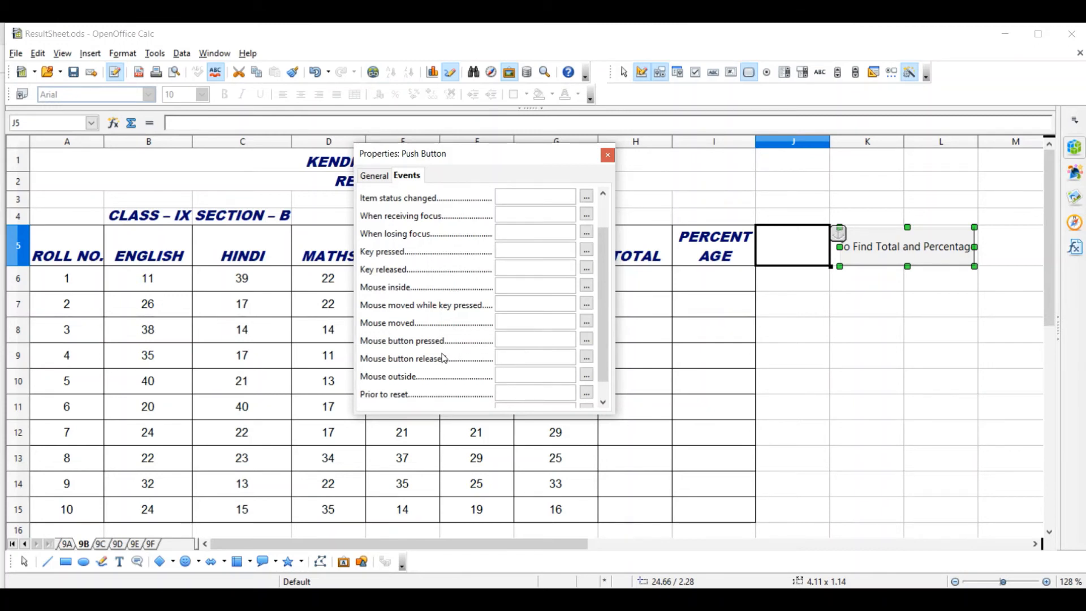
pyautogui.moveTo(606, 324)
pyautogui.mouseDown()
pyautogui.moveTo(608, 372)
pyautogui.moveTo(606, 310)
pyautogui.moveTo(606, 328)
pyautogui.mouseUp()
pyautogui.click(586, 340)
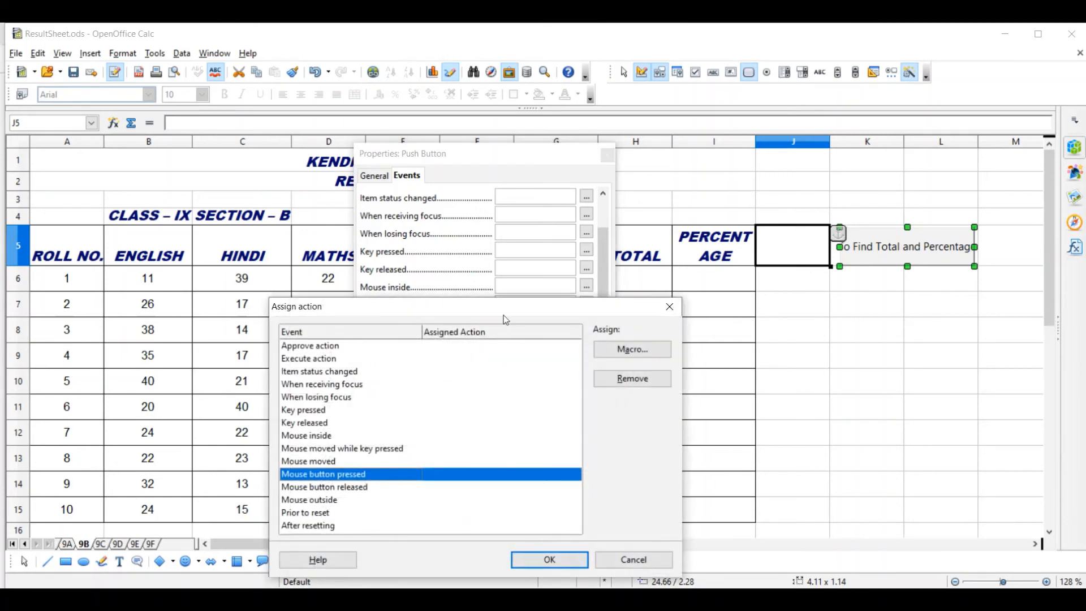
pyautogui.moveTo(501, 312); pyautogui.dragTo(538, 202)
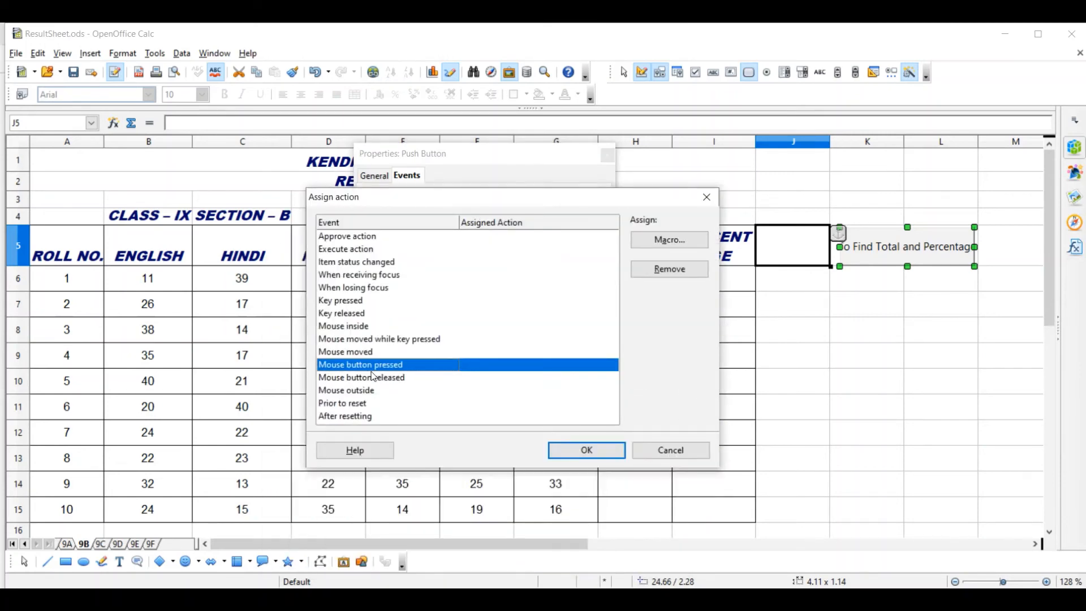
pyautogui.click(663, 243)
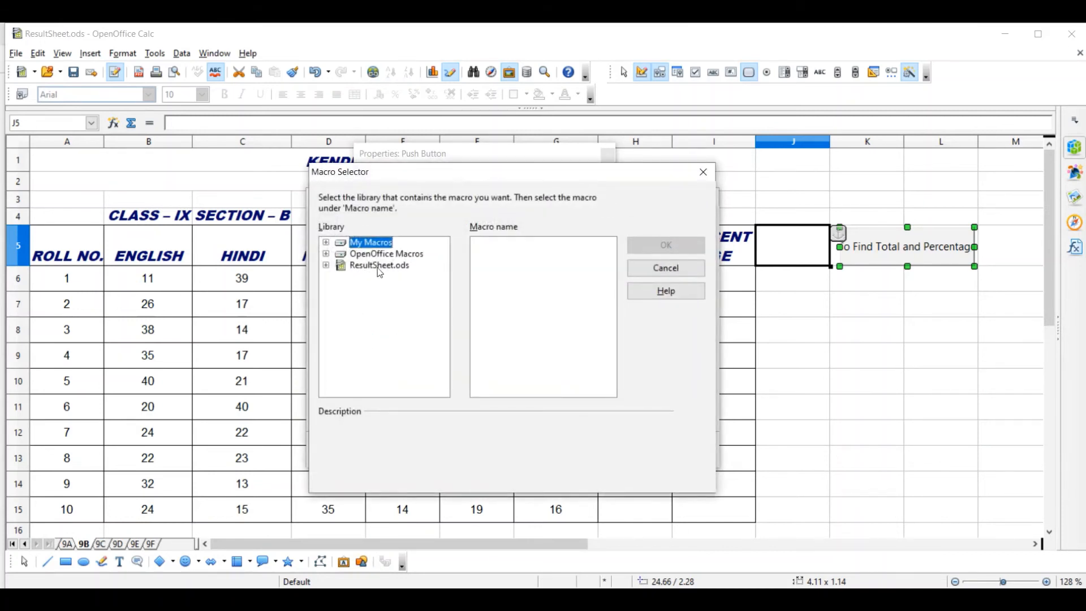
pyautogui.doubleClick(379, 266)
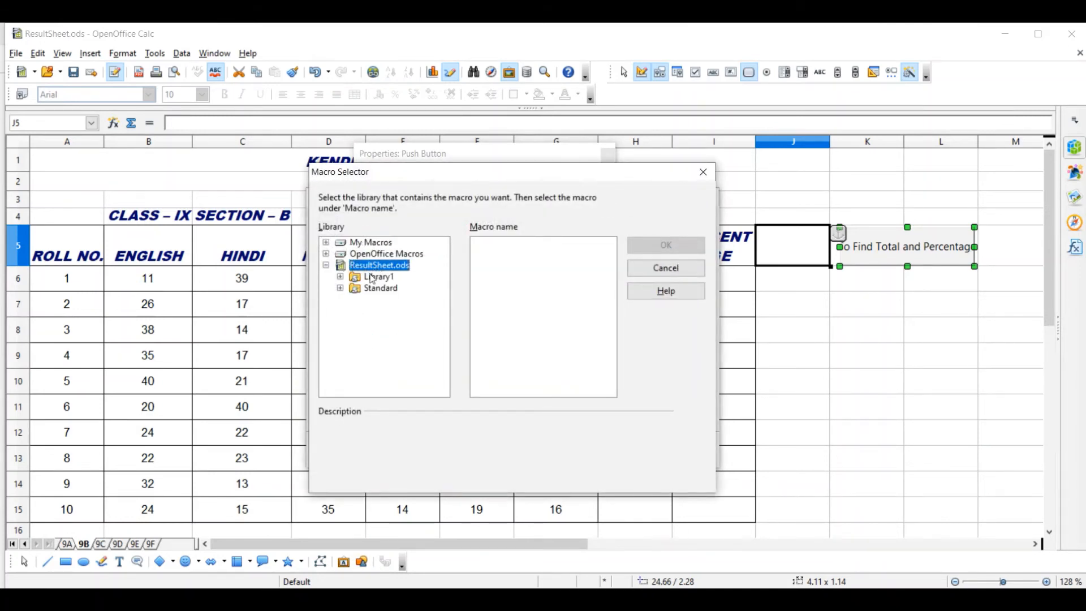
pyautogui.doubleClick(373, 277)
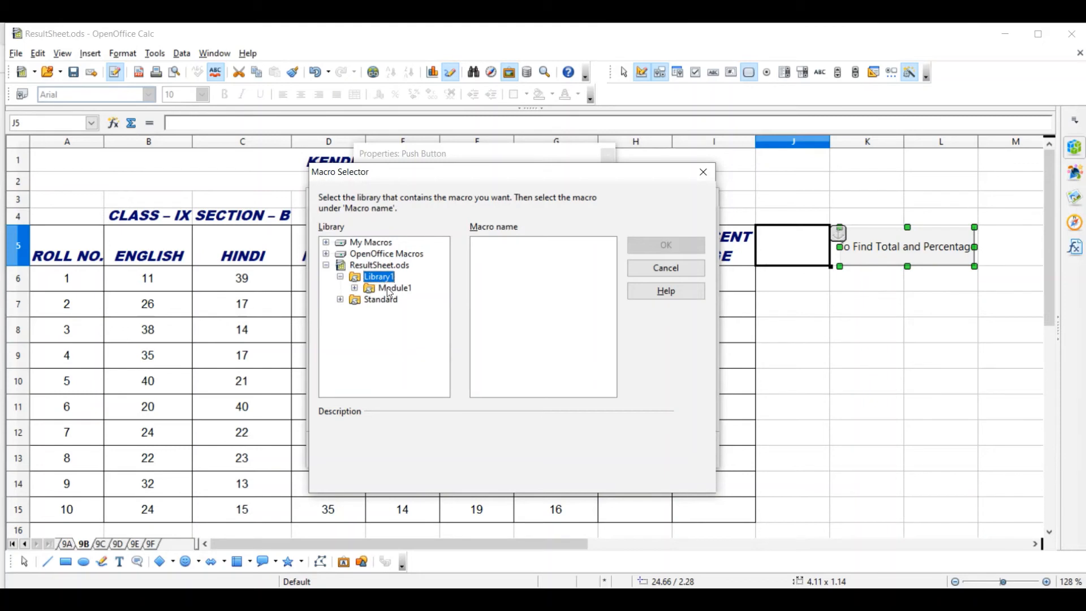
pyautogui.click(389, 290)
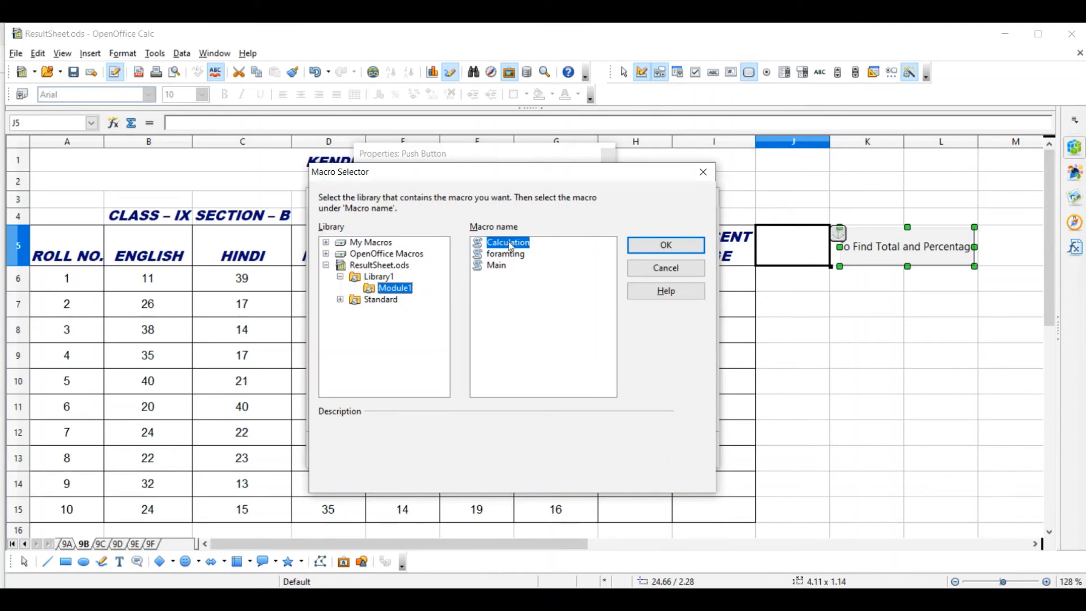
pyautogui.click(673, 246)
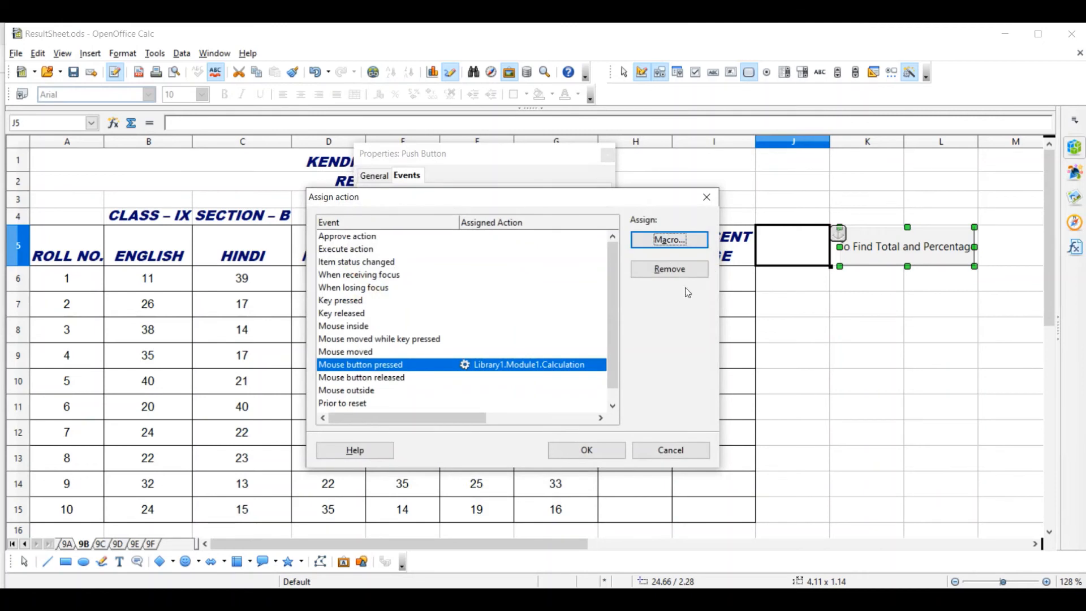
pyautogui.click(581, 450)
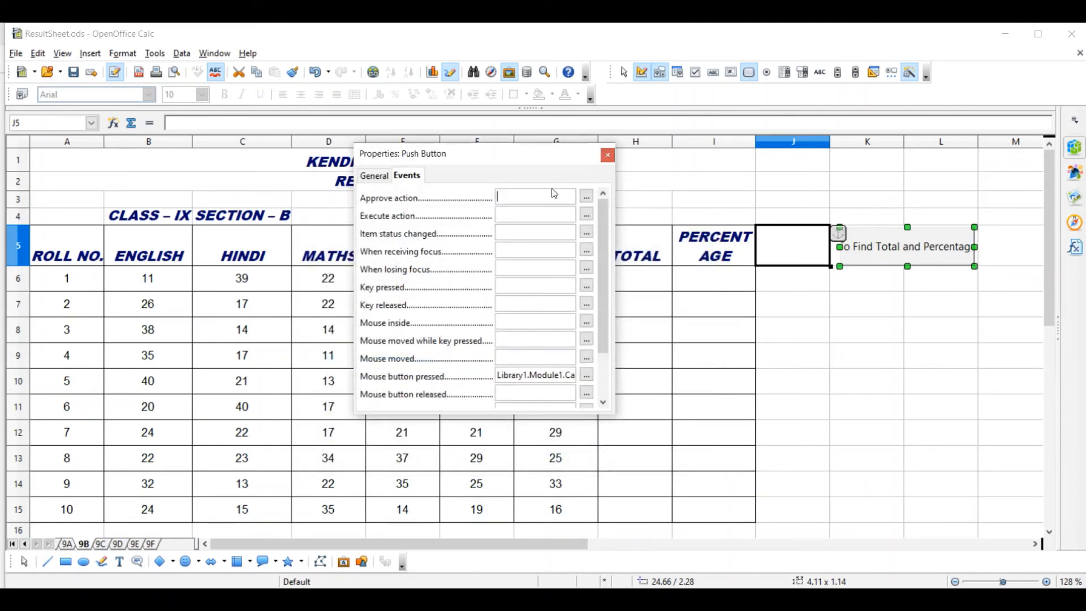
# - Replace the push button's label with "Calculation" and close its properties
pyautogui.click(382, 178)
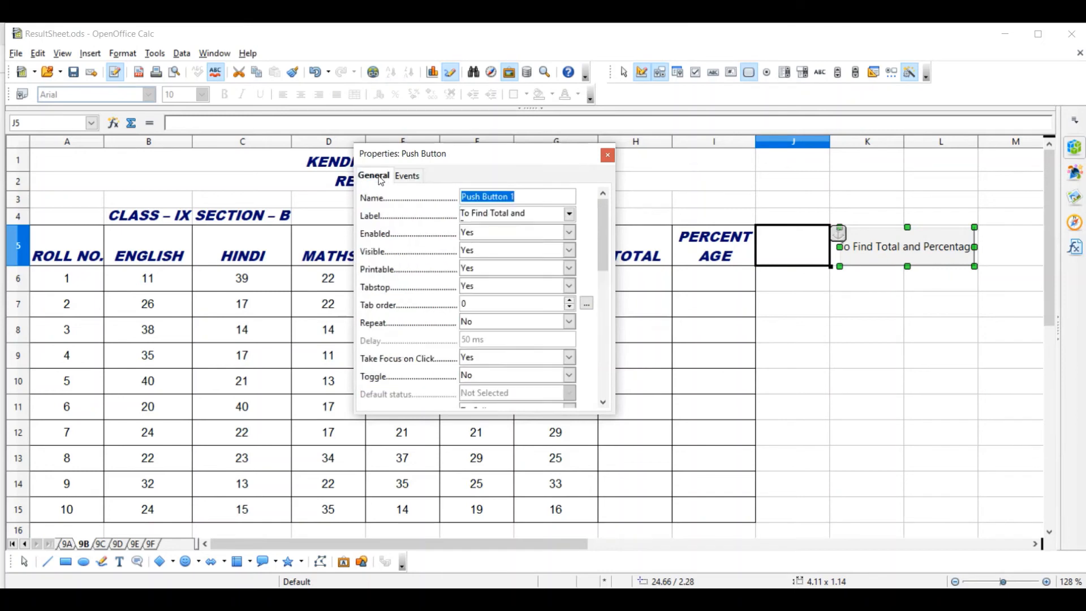
pyautogui.click(539, 215)
pyautogui.press('BackSpace')
pyautogui.press('BackSpace')
pyautogui.press('BackSpace')
pyautogui.press('BackSpace')
pyautogui.press('BackSpace')
pyautogui.press('BackSpace')
pyautogui.press('BackSpace')
pyautogui.press('BackSpace')
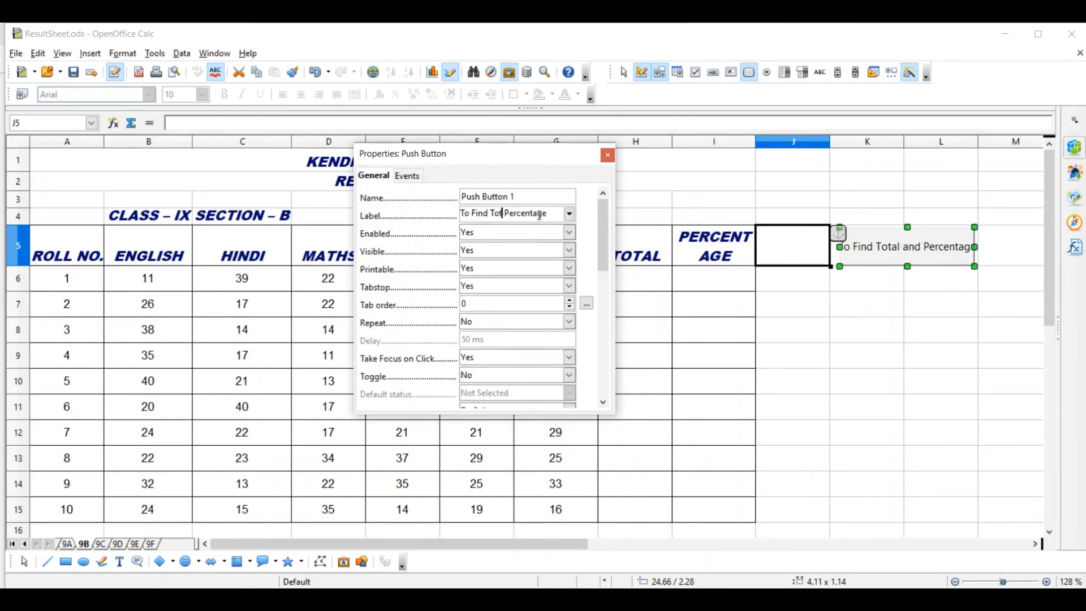
pyautogui.press('Delete')
pyautogui.press('Delete')
pyautogui.press('Delete')
pyautogui.press('Delete')
pyautogui.press('Delete')
pyautogui.press('Delete')
pyautogui.press('Delete')
pyautogui.press('Delete')
pyautogui.press('Delete')
pyautogui.press('BackSpace')
pyautogui.press('BackSpace')
pyautogui.press('BackSpace')
pyautogui.press('BackSpace')
pyautogui.press('BackSpace')
pyautogui.press('BackSpace')
pyautogui.press('BackSpace')
pyautogui.press('BackSpace')
pyautogui.press('BackSpace')
pyautogui.press('BackSpace')
pyautogui.write('C')
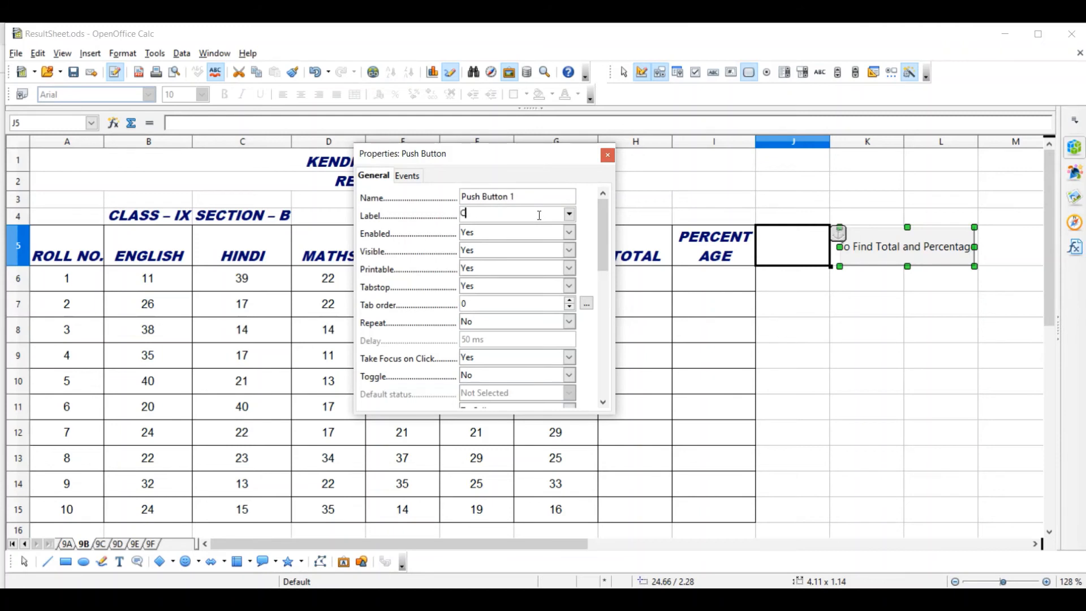
pyautogui.write('alculation')
pyautogui.click(608, 155)
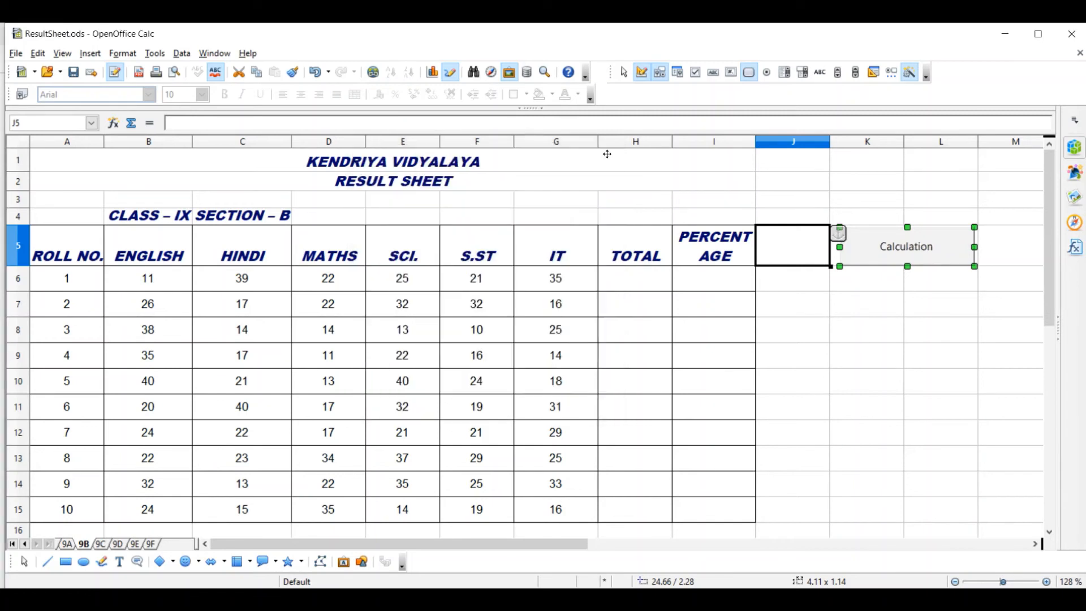
# - Turn off form design mode, select cell H6, and run the macro with the Calculation button
pyautogui.press('Escape')
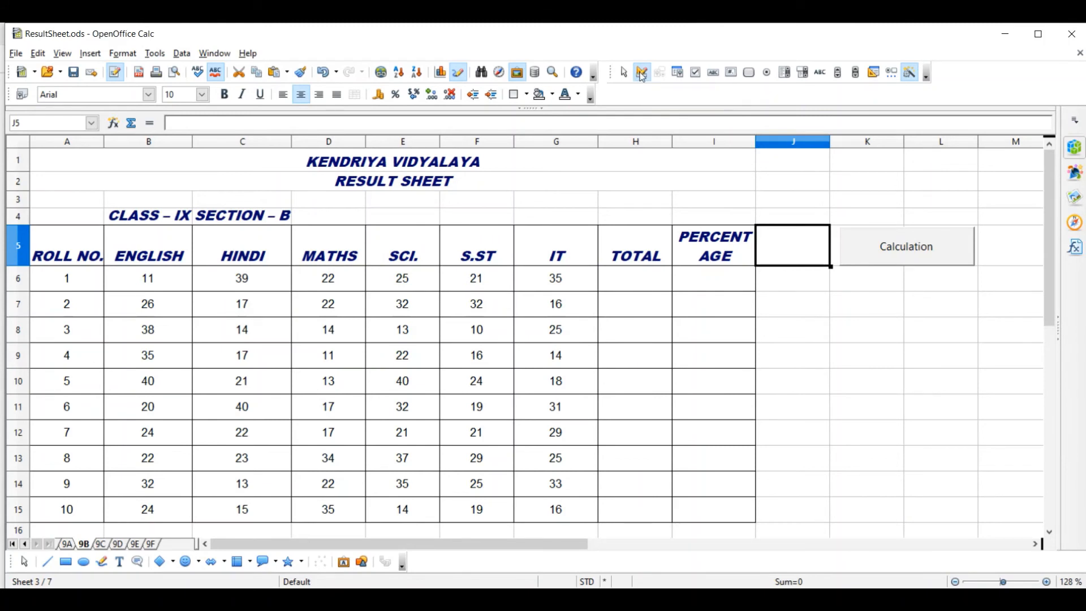
pyautogui.click(642, 76)
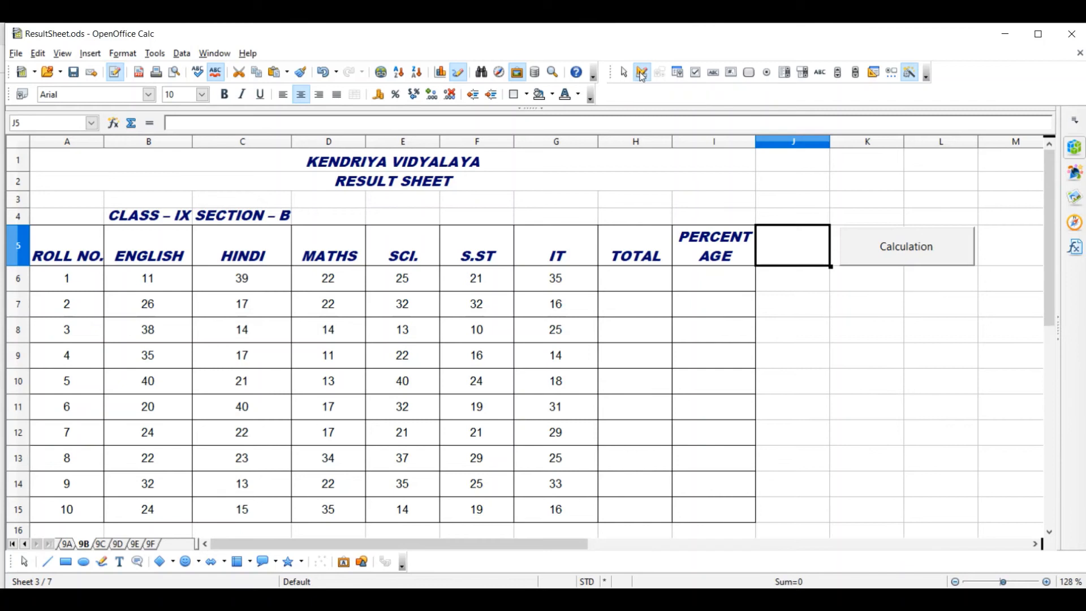
pyautogui.click(629, 281)
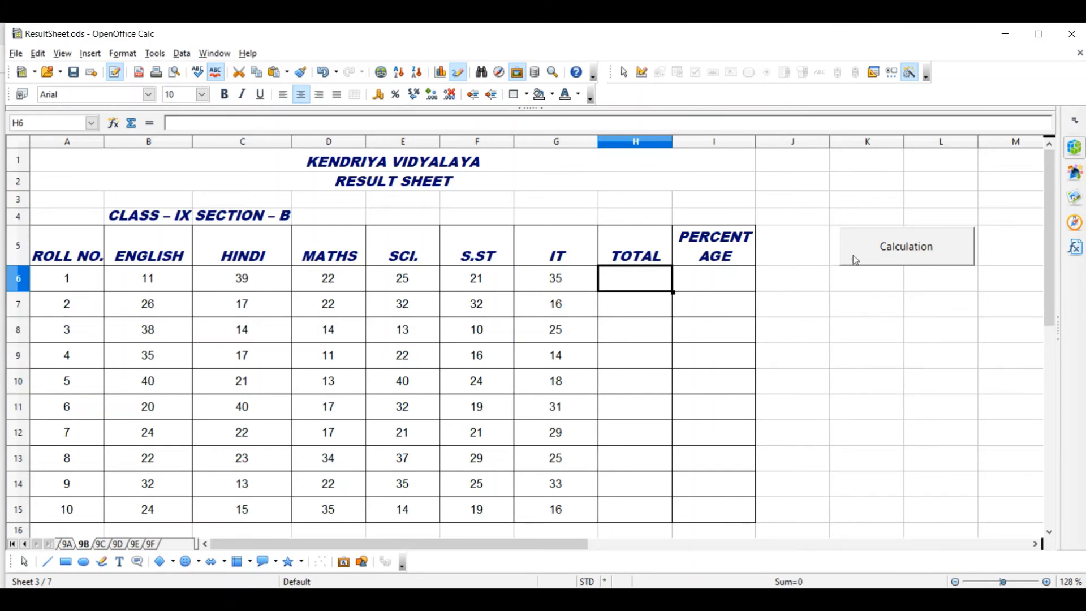
pyautogui.click(904, 247)
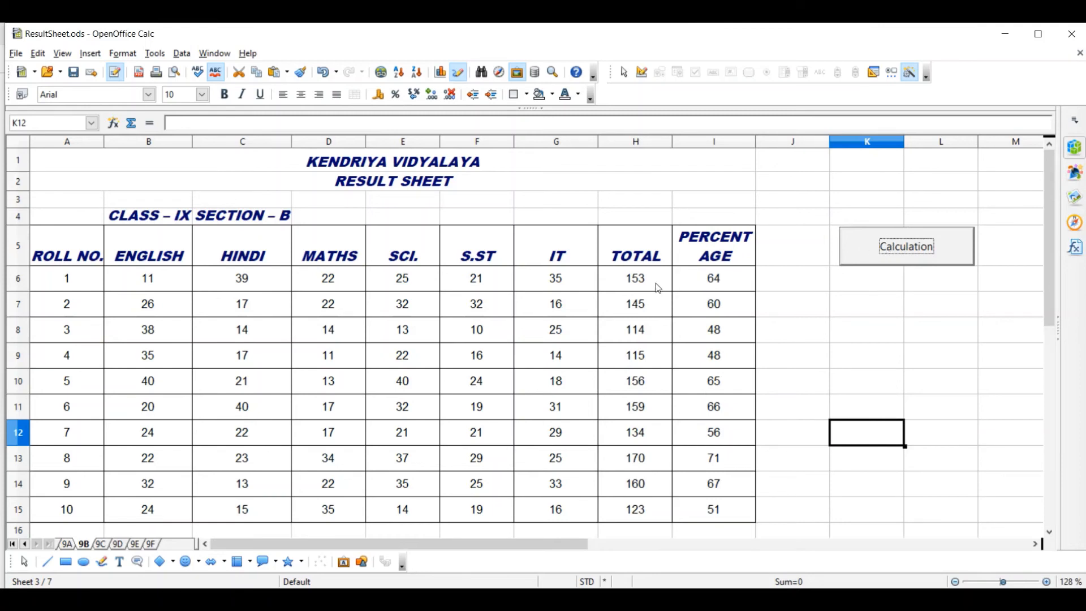
# - Clear the totals and percentages in H6:I15, keeping the cell formats
pyautogui.moveTo(654, 280); pyautogui.dragTo(721, 516)
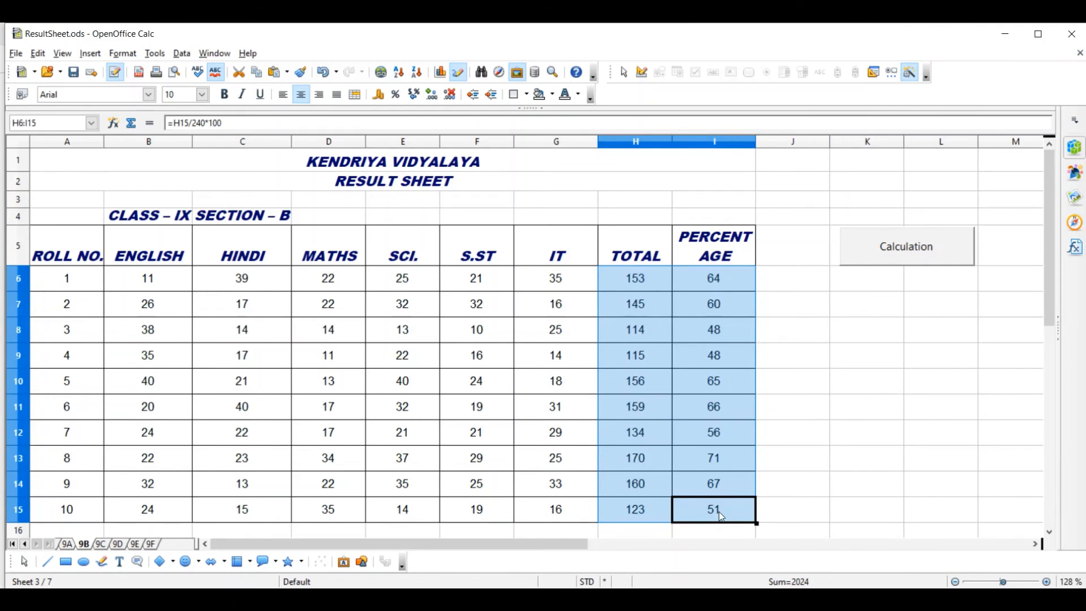
pyautogui.press('Delete')
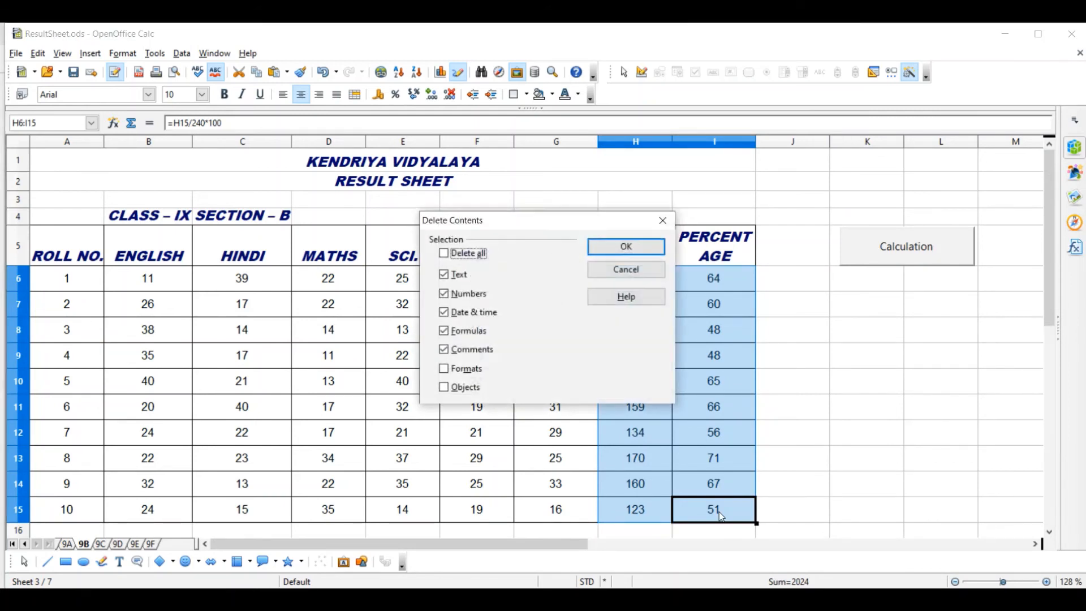
pyautogui.click(611, 248)
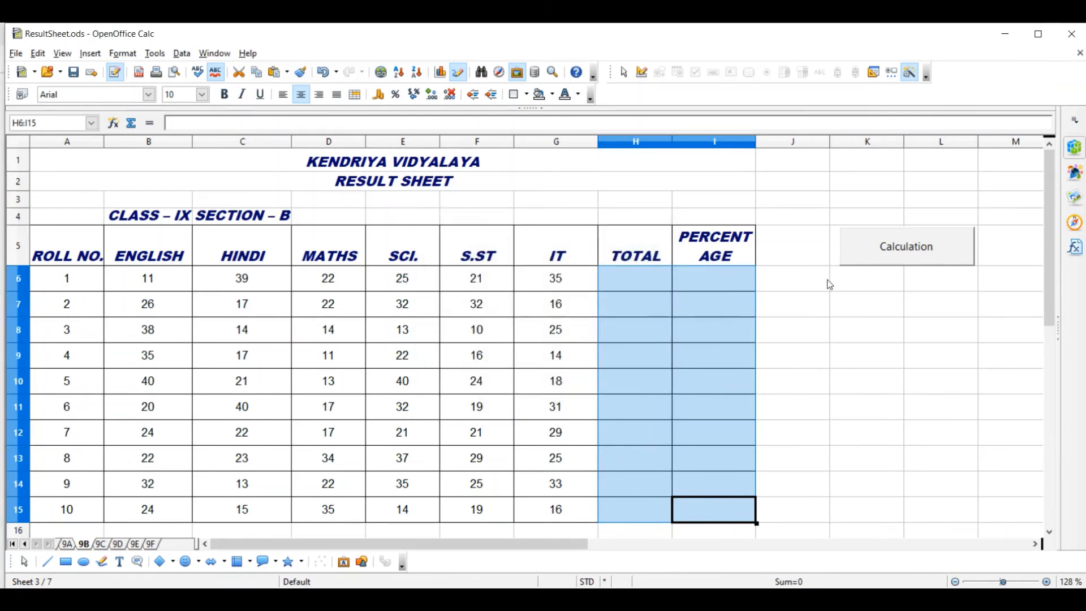
# - Run the macro once more with the Calculation button, then clear the contents of H6:I15 while keeping formats
pyautogui.click(889, 248)
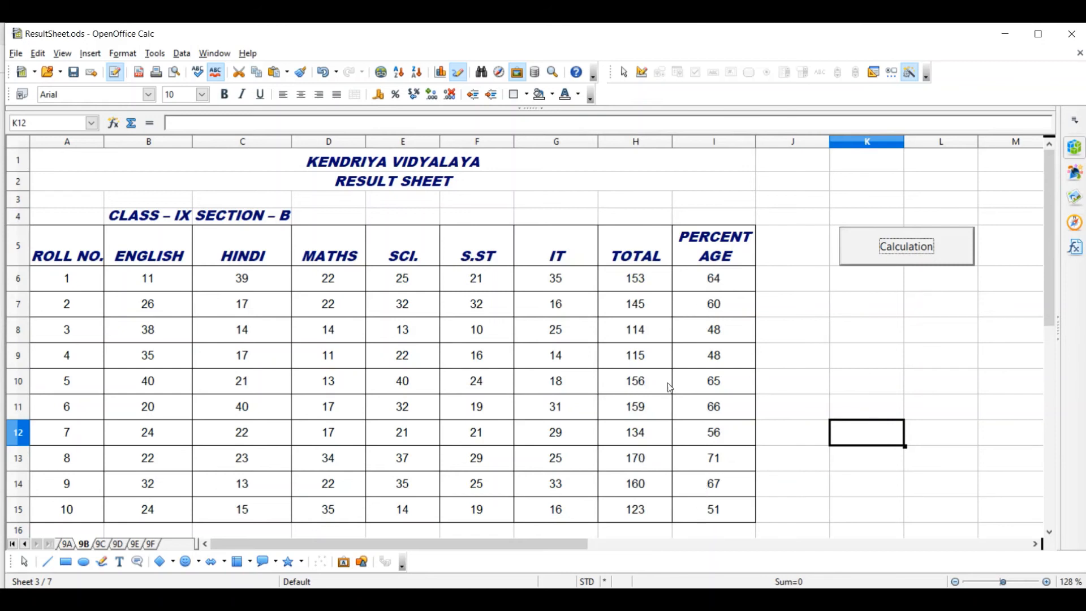
pyautogui.moveTo(631, 278); pyautogui.dragTo(695, 516)
pyautogui.press('Delete')
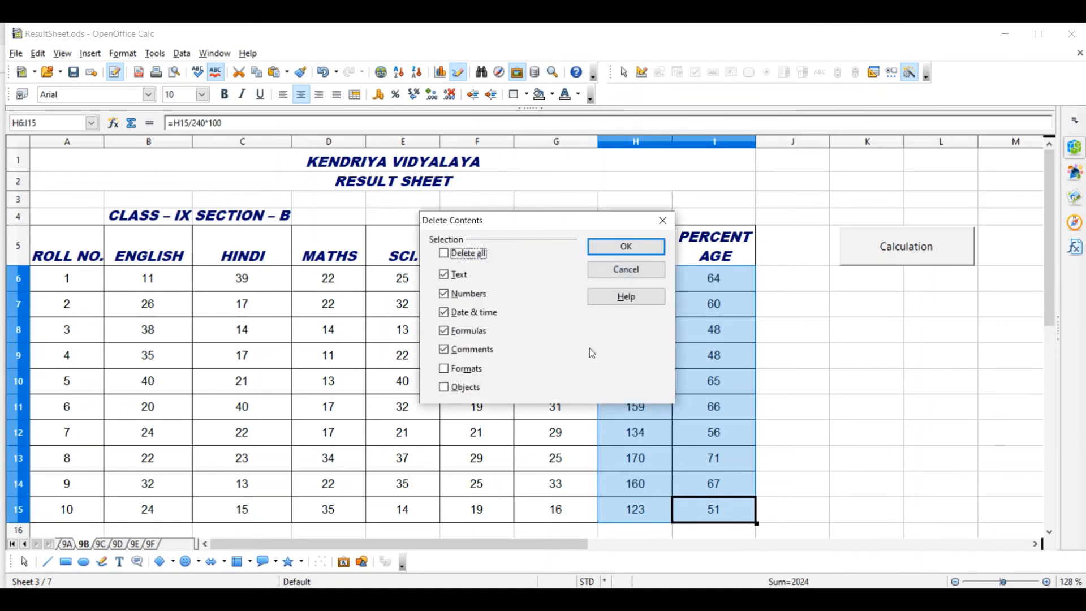
pyautogui.click(613, 250)
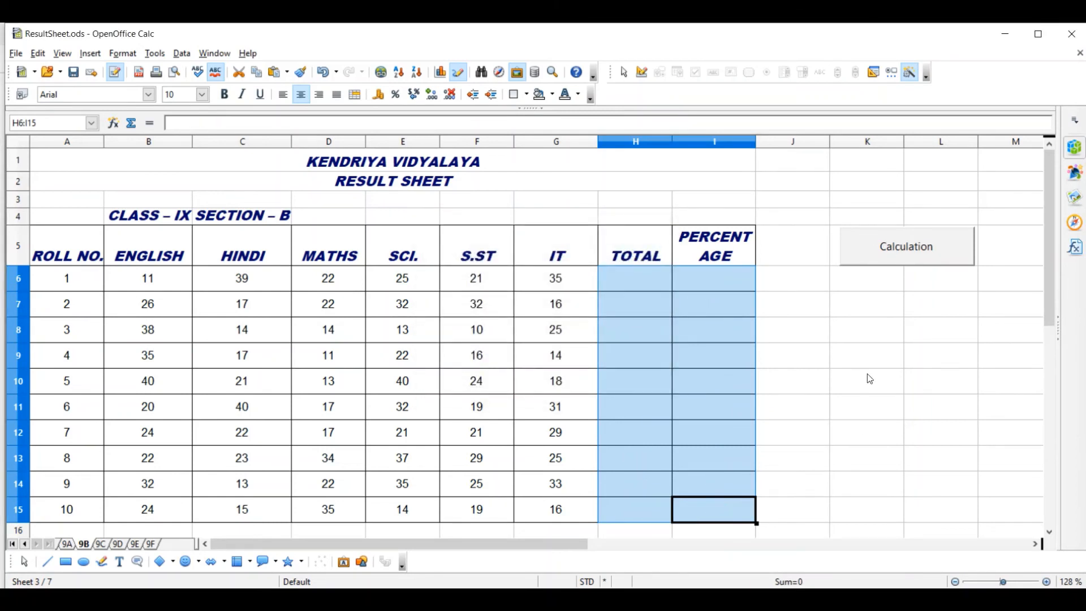
# - Select cell K12 on sheet 9B and run the macro with the sheet's Calculation button
pyautogui.click(859, 425)
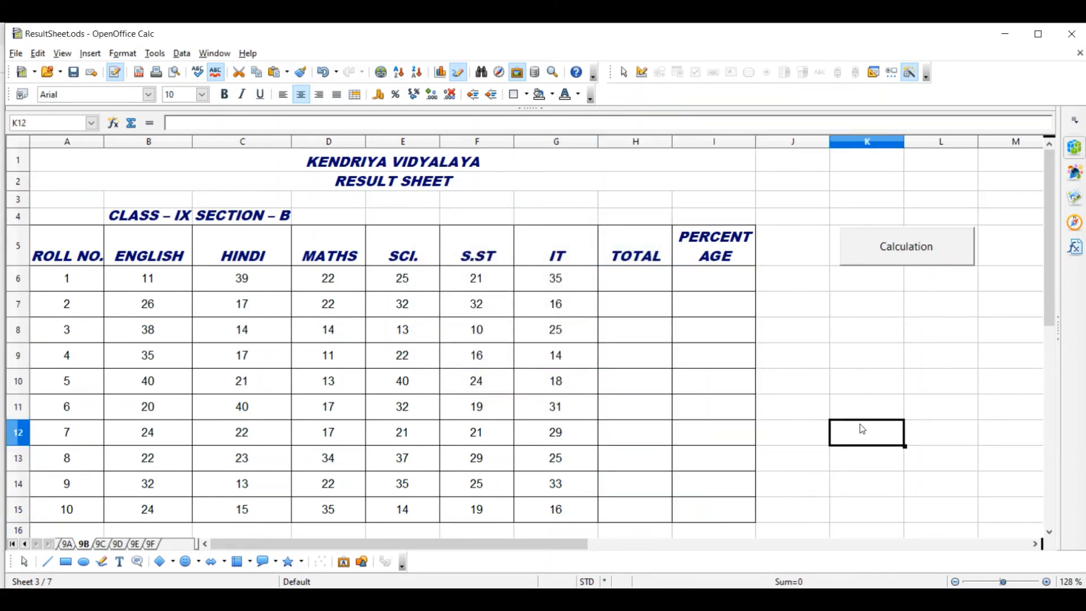
pyautogui.click(901, 249)
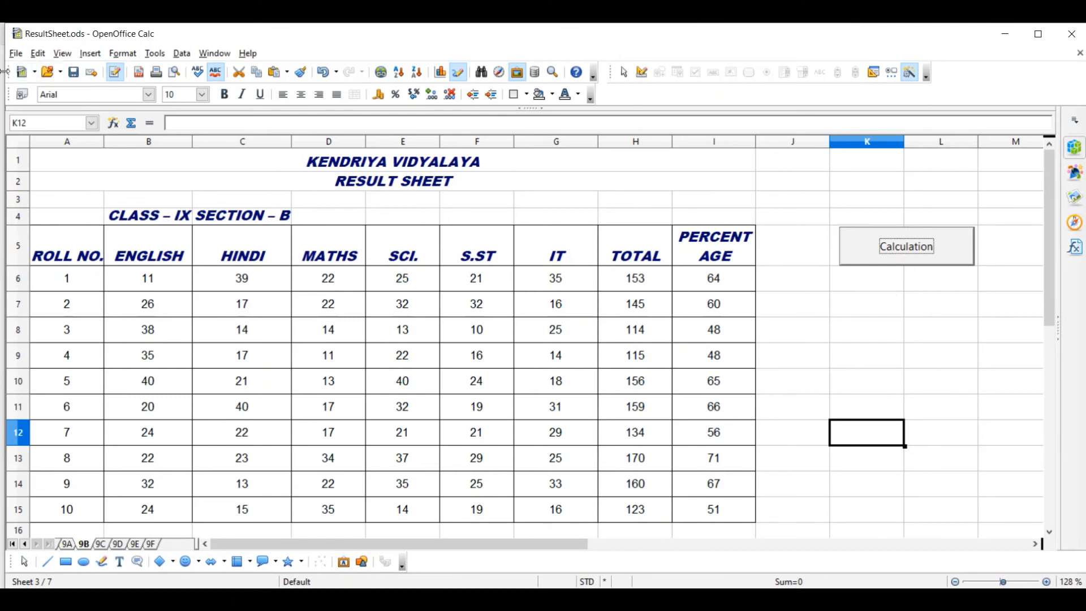
# - Open the toolbar customization for the Standard toolbar and bring up the dialog for adding commands
pyautogui.click(62, 55)
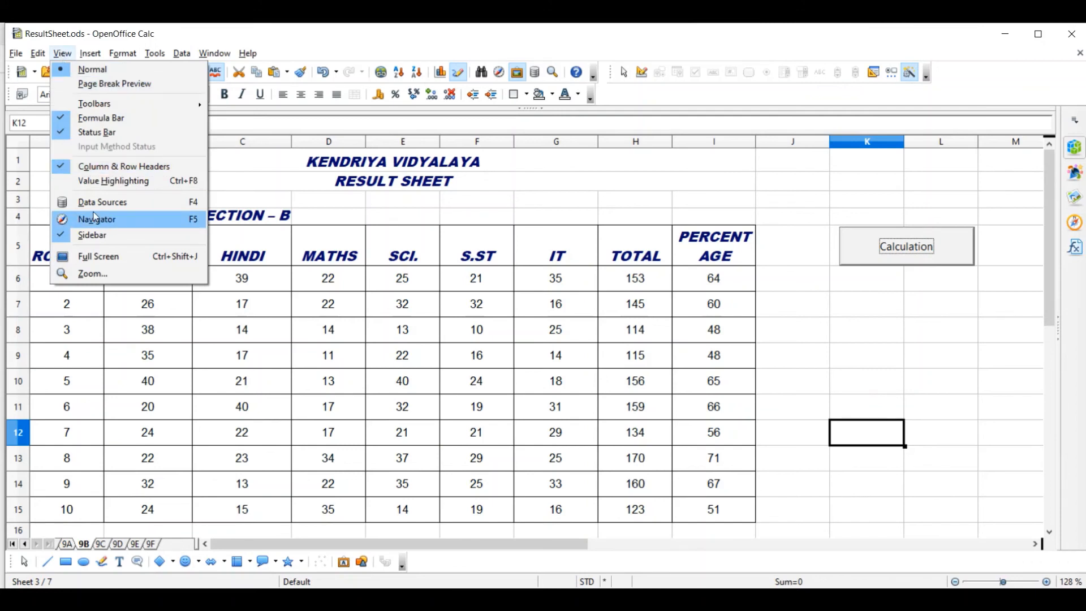
pyautogui.moveTo(125, 103)
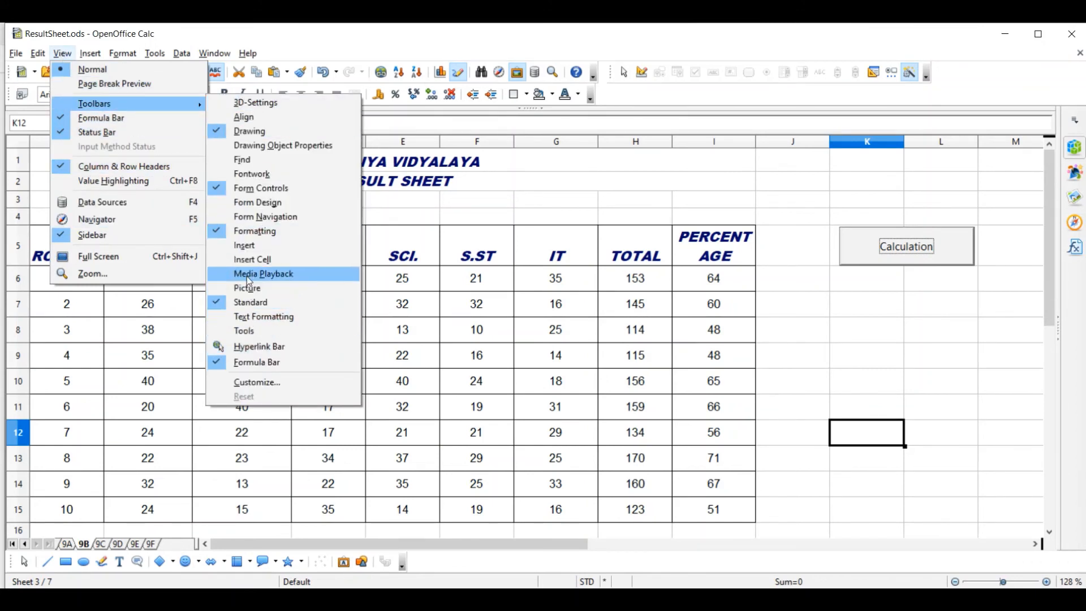
pyautogui.click(253, 383)
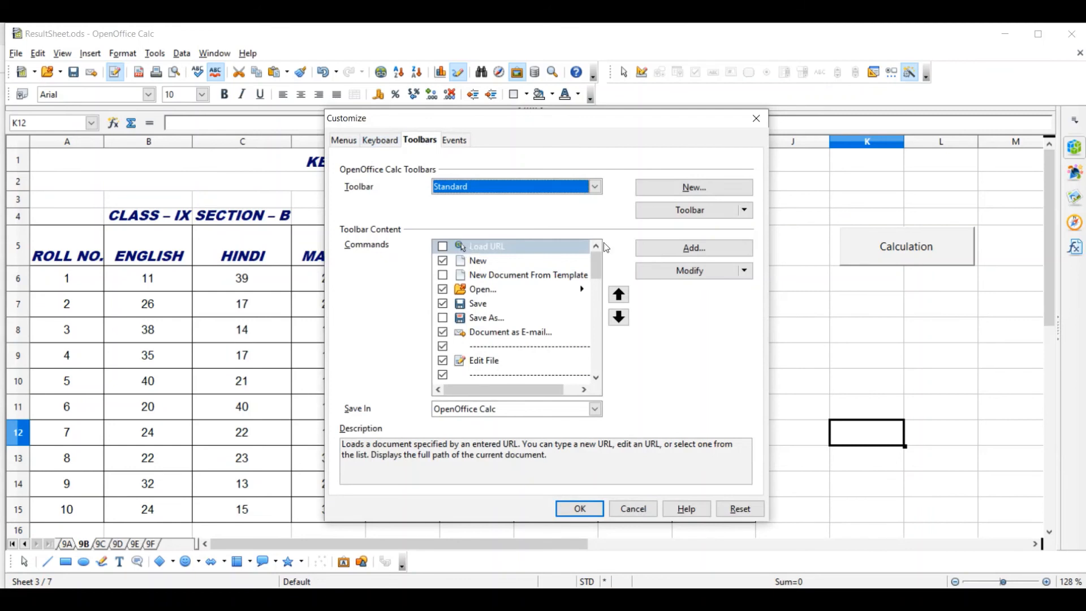
pyautogui.click(686, 249)
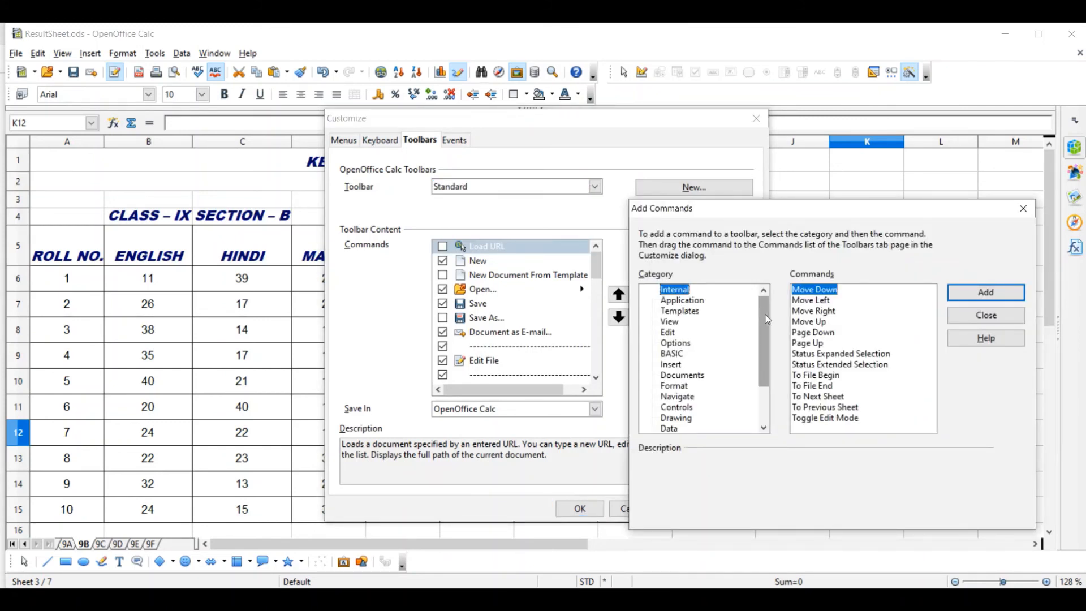
# - Add the Calculation macro from Module1 in Library1 of ResultSheet.ods to the Standard toolbar and confirm the customization
pyautogui.moveTo(766, 375); pyautogui.dragTo(769, 410)
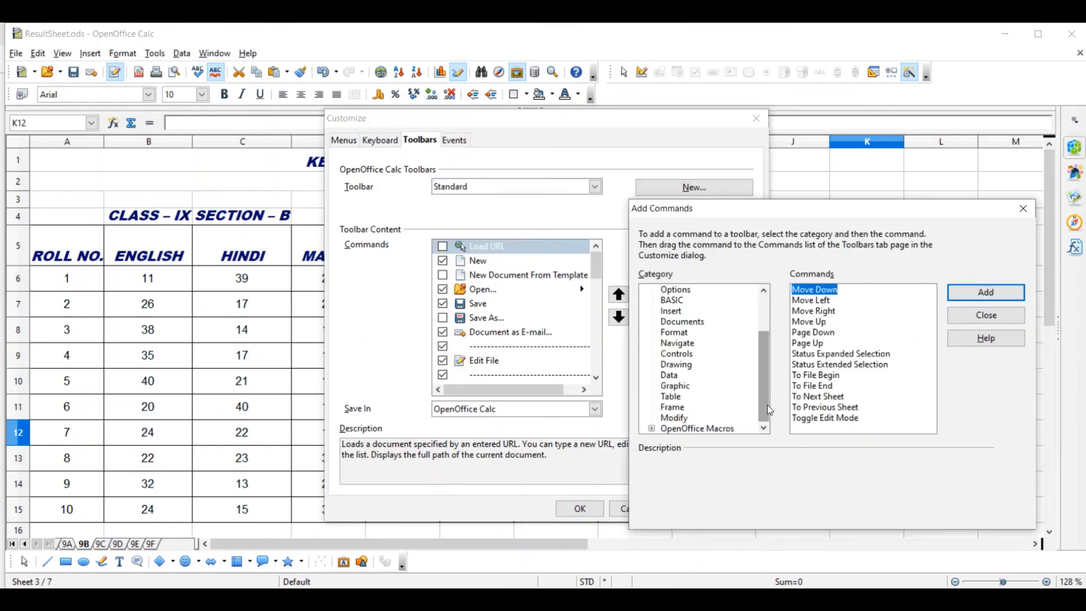
pyautogui.doubleClick(713, 430)
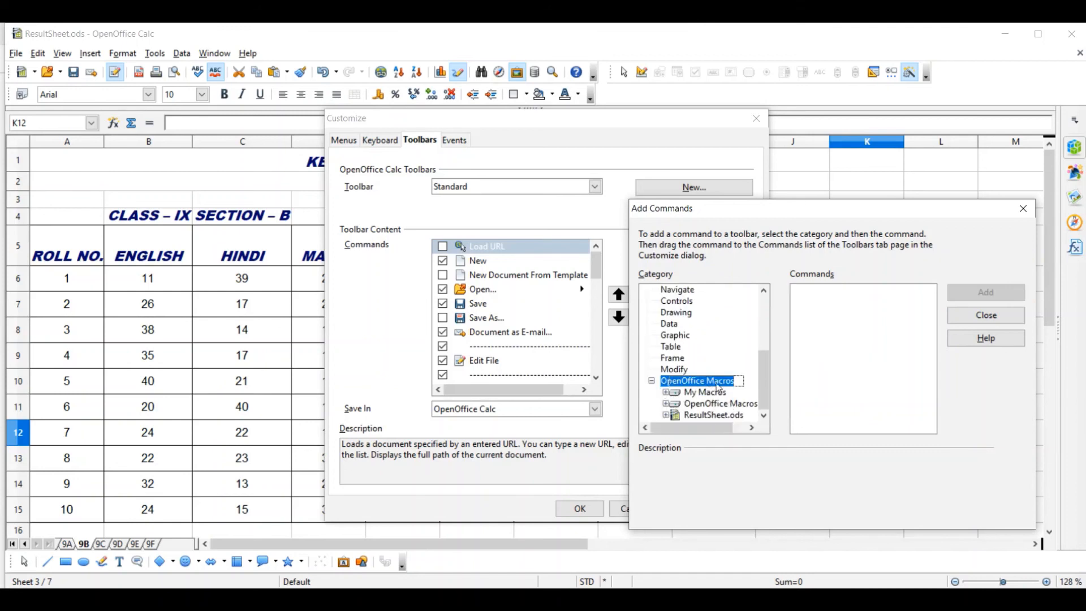
pyautogui.doubleClick(717, 417)
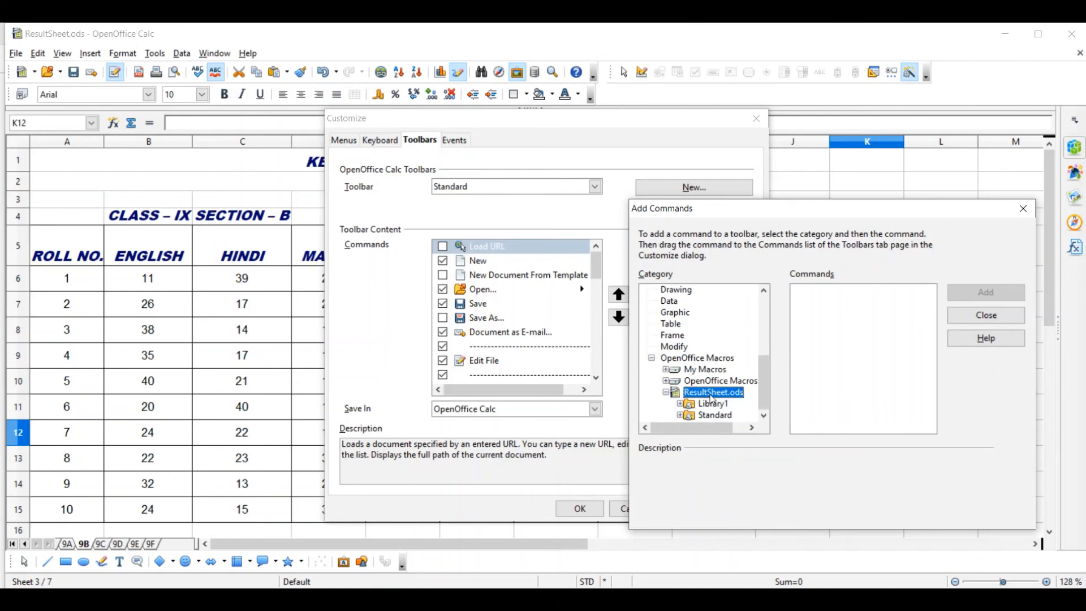
pyautogui.doubleClick(709, 404)
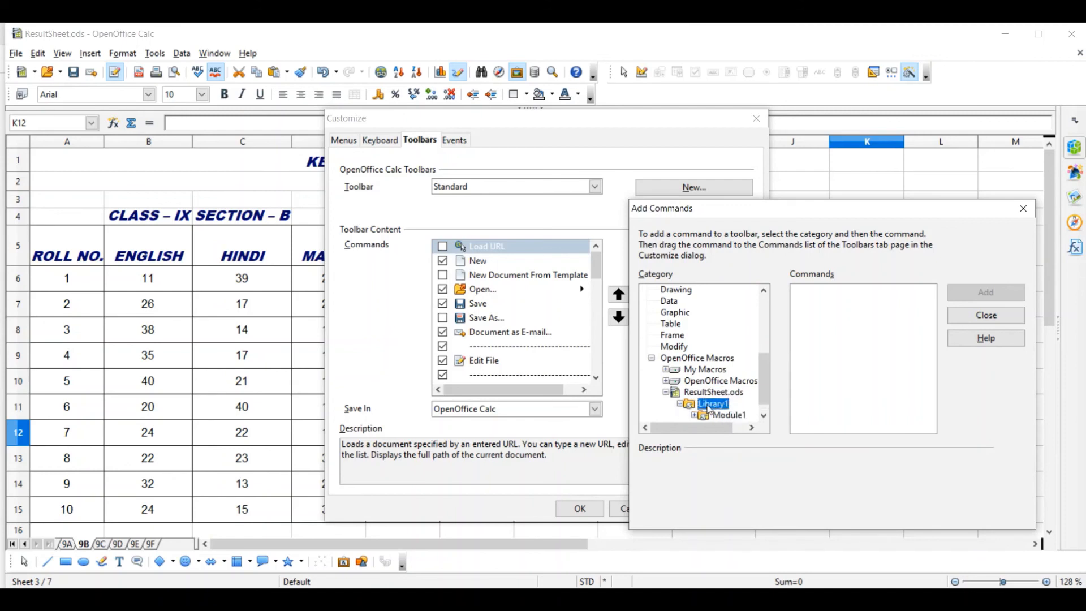
pyautogui.scroll(-1, 762, 383)
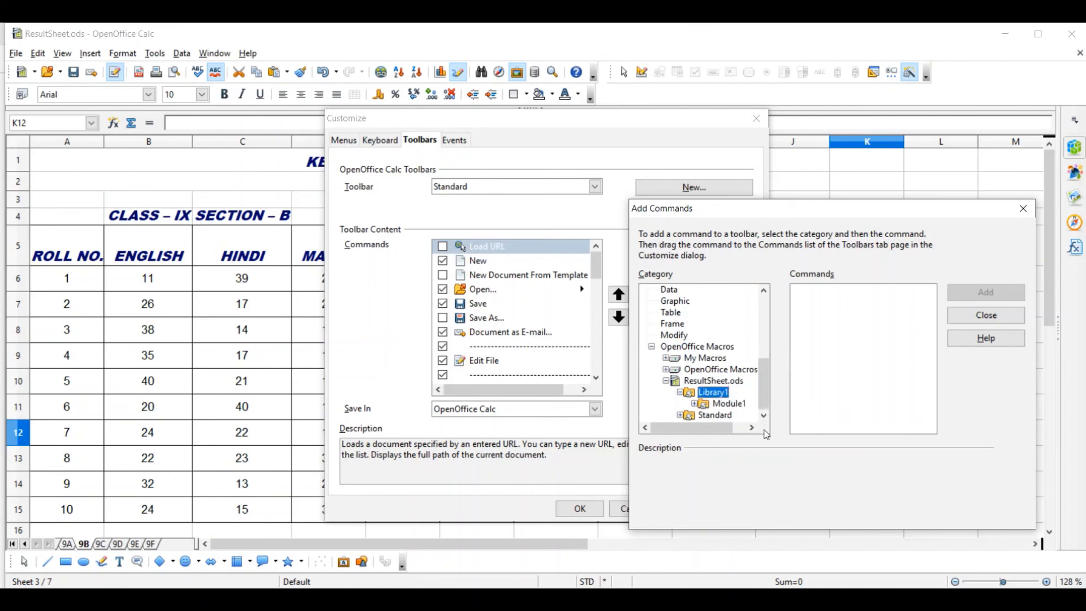
pyautogui.click(740, 404)
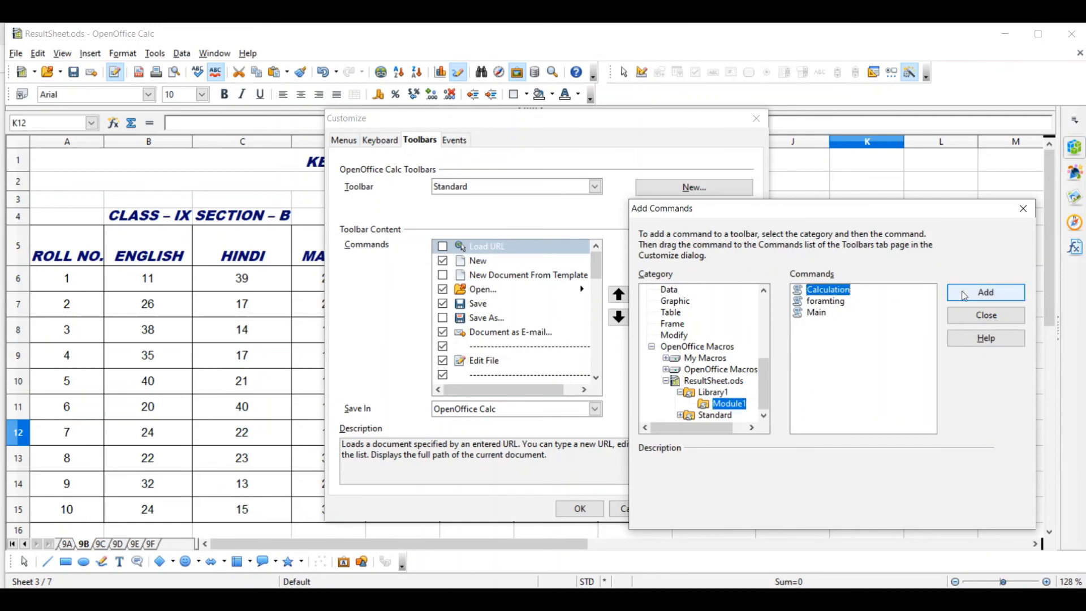
pyautogui.click(980, 293)
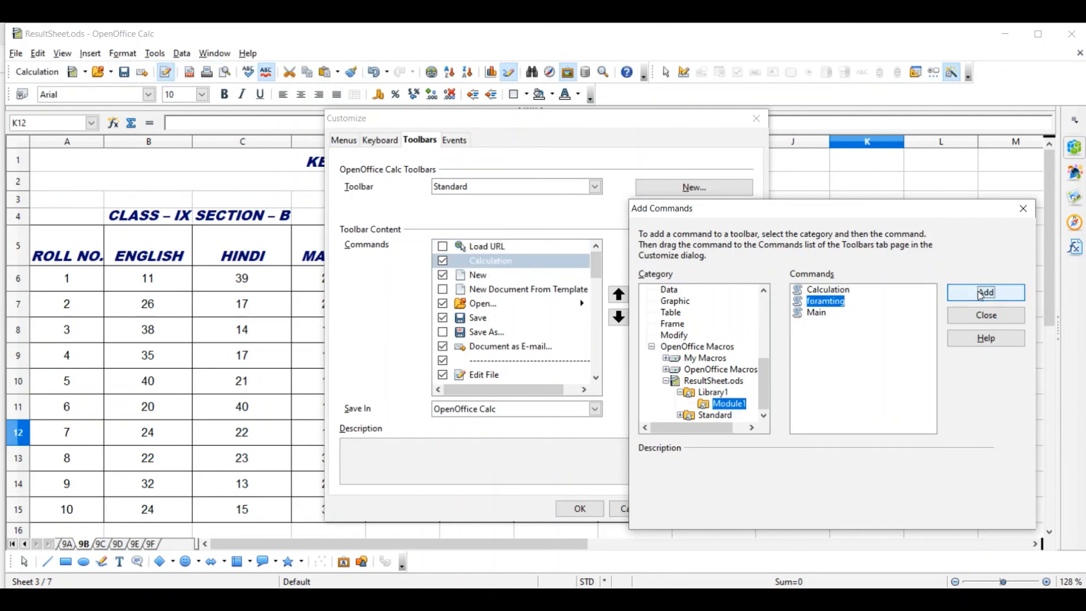
pyautogui.click(988, 320)
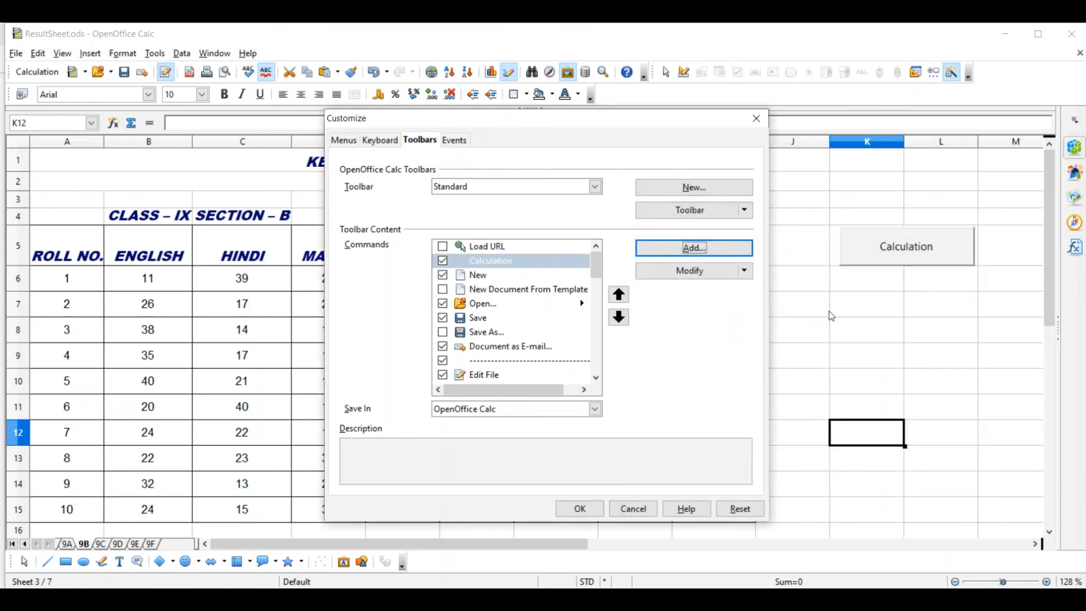
pyautogui.click(580, 509)
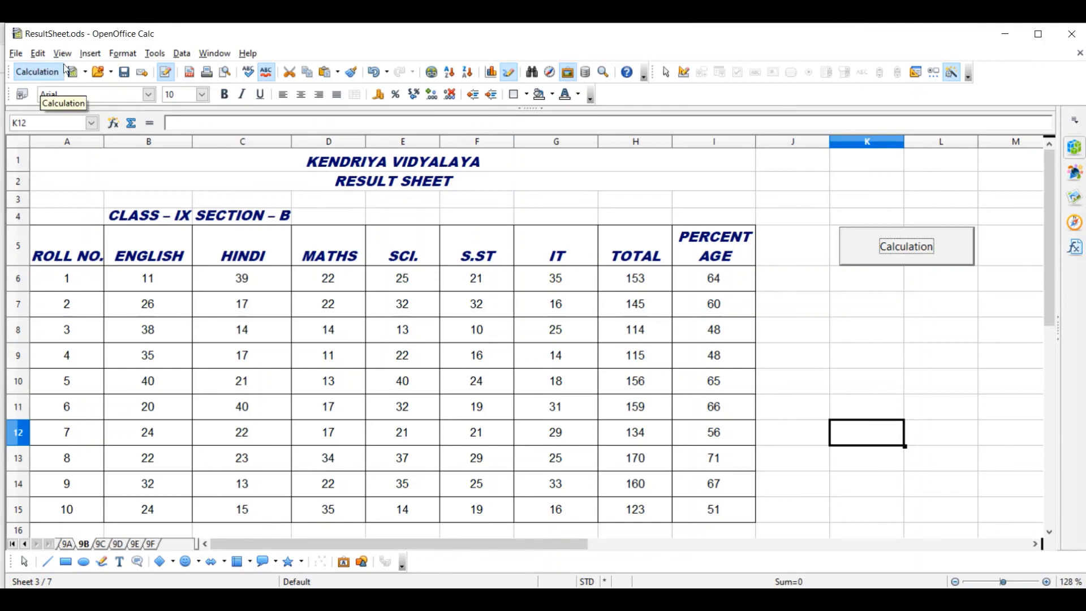
# - Clear H6:I15 on sheet 9A while keeping formats, and refill it from cell H6 with the Standard toolbar's Calculation command
pyautogui.click(69, 544)
pyautogui.moveTo(645, 279); pyautogui.dragTo(732, 510)
pyautogui.press('Delete')
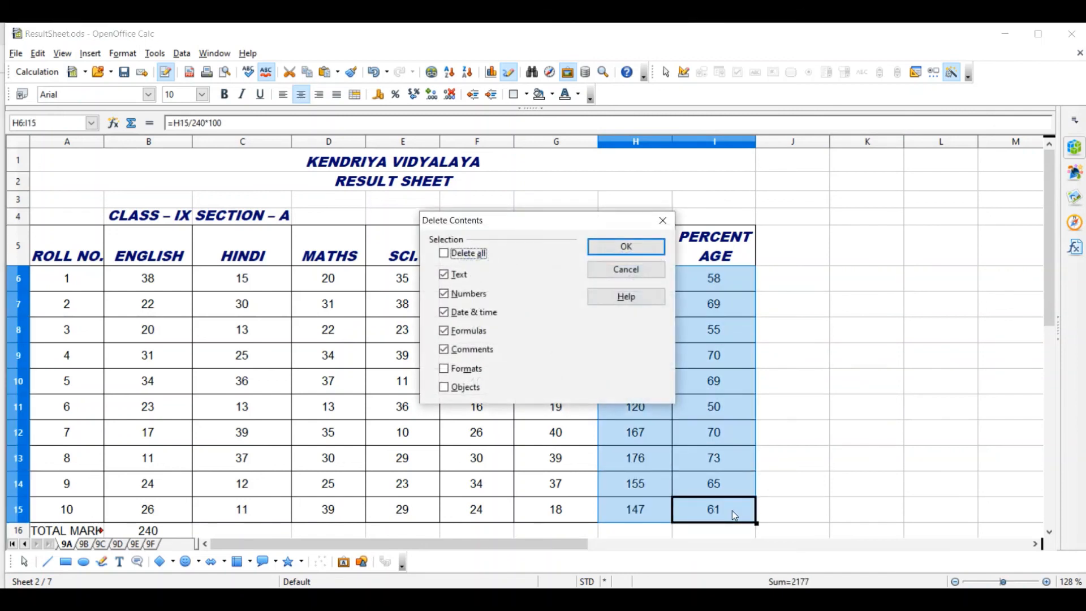
pyautogui.click(627, 247)
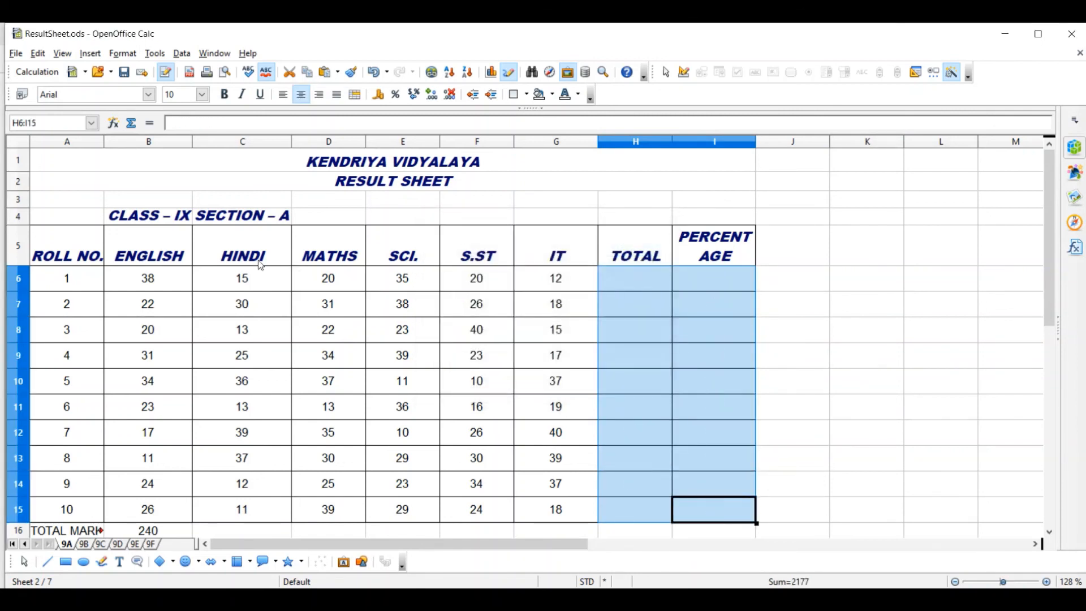
pyautogui.click(655, 276)
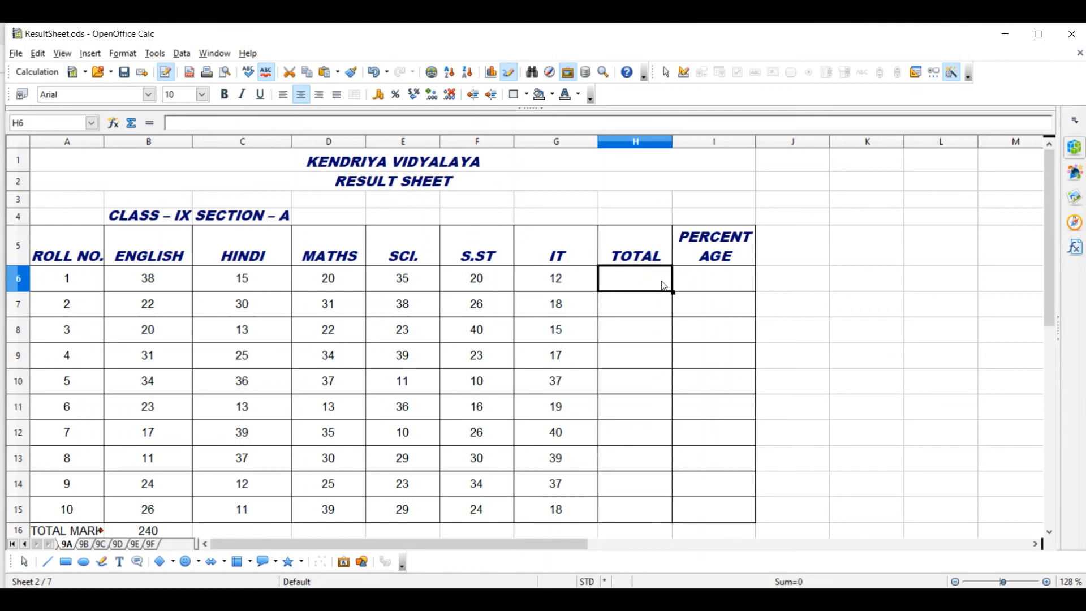
pyautogui.click(46, 77)
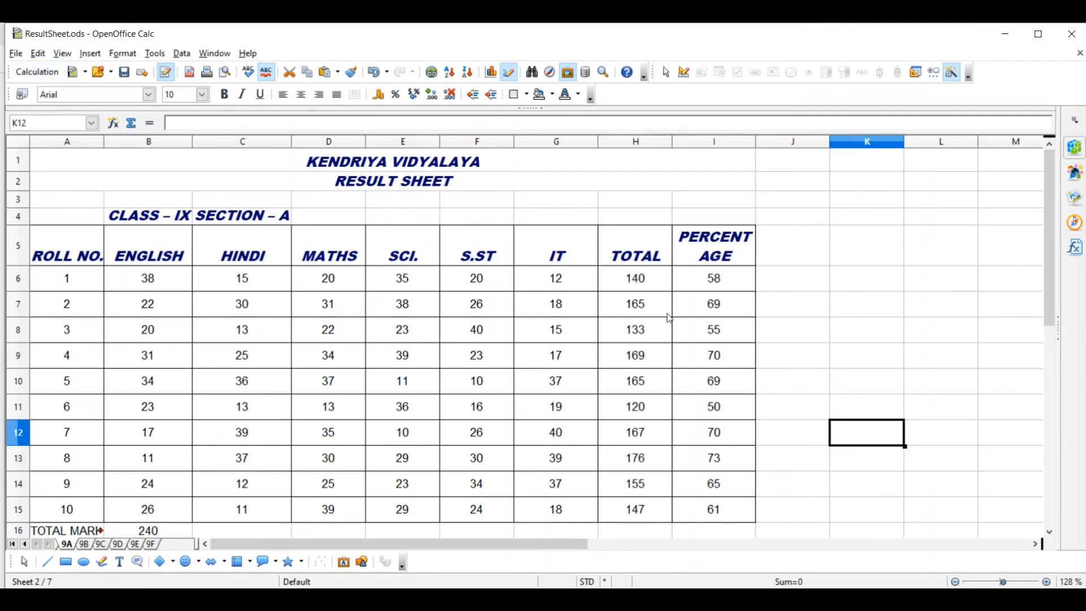
# - Clear the totals and percentages in H6:I15 on sheet 9B, keeping formats, and recompute them with the toolbar's Calculation command
pyautogui.click(84, 544)
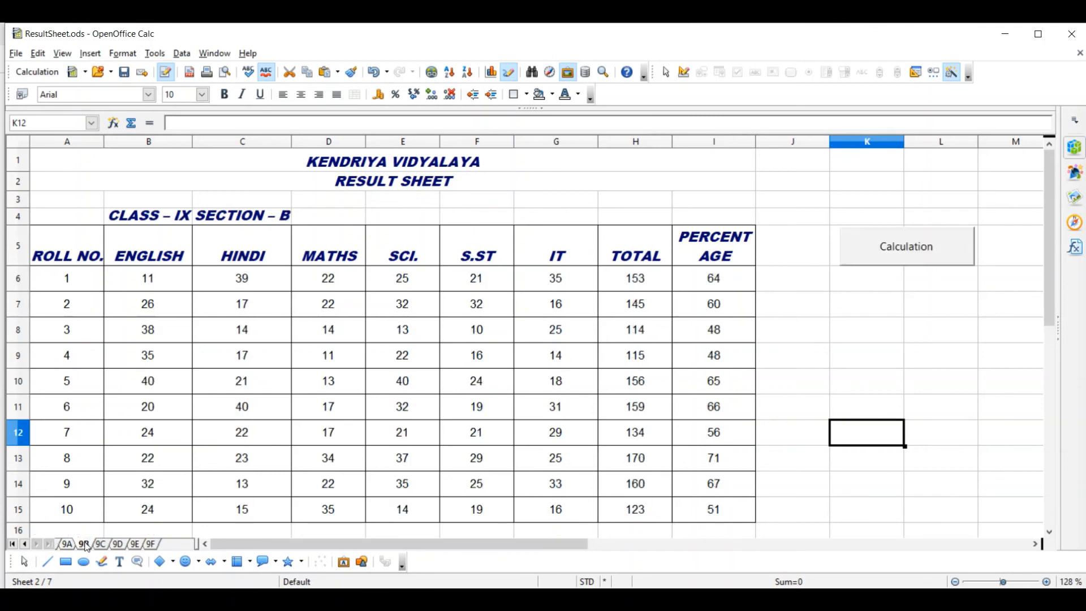
pyautogui.click(633, 283)
pyautogui.moveTo(632, 283); pyautogui.dragTo(710, 525)
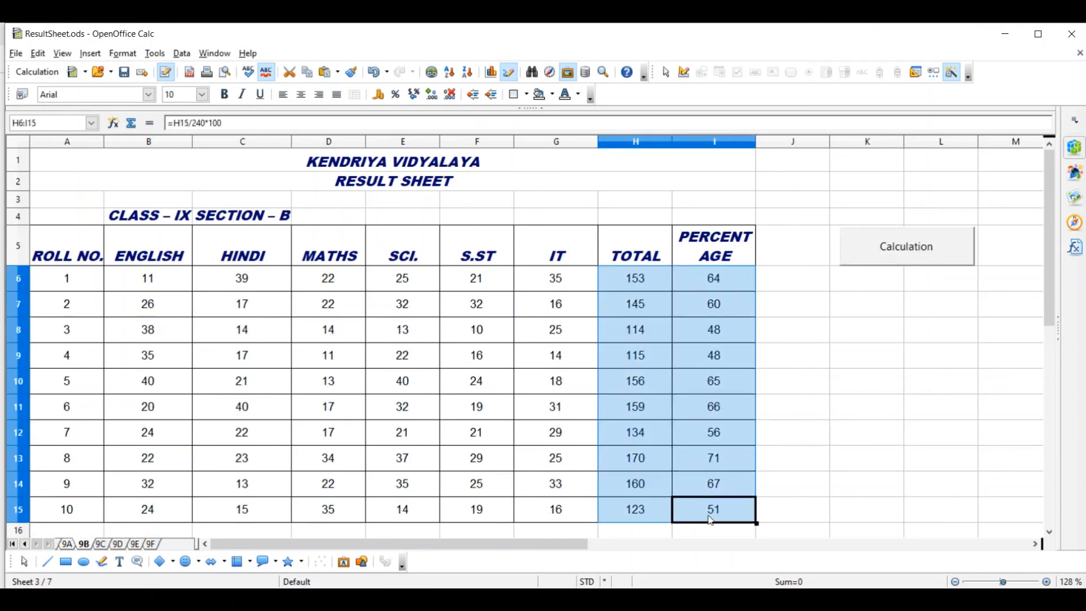
pyautogui.press('BackSpace')
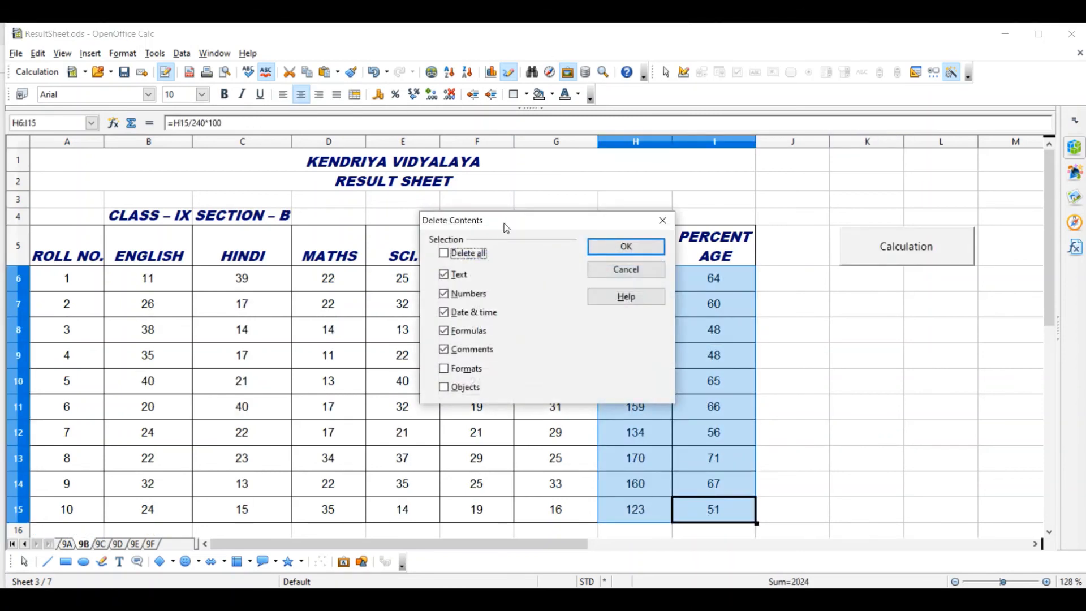
pyautogui.click(626, 247)
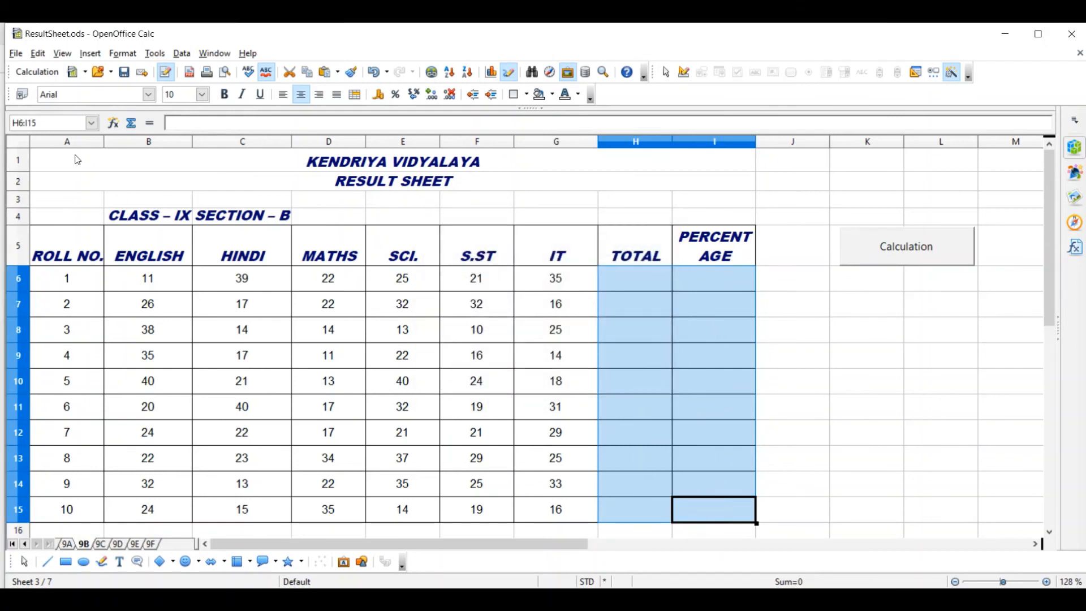
pyautogui.click(37, 73)
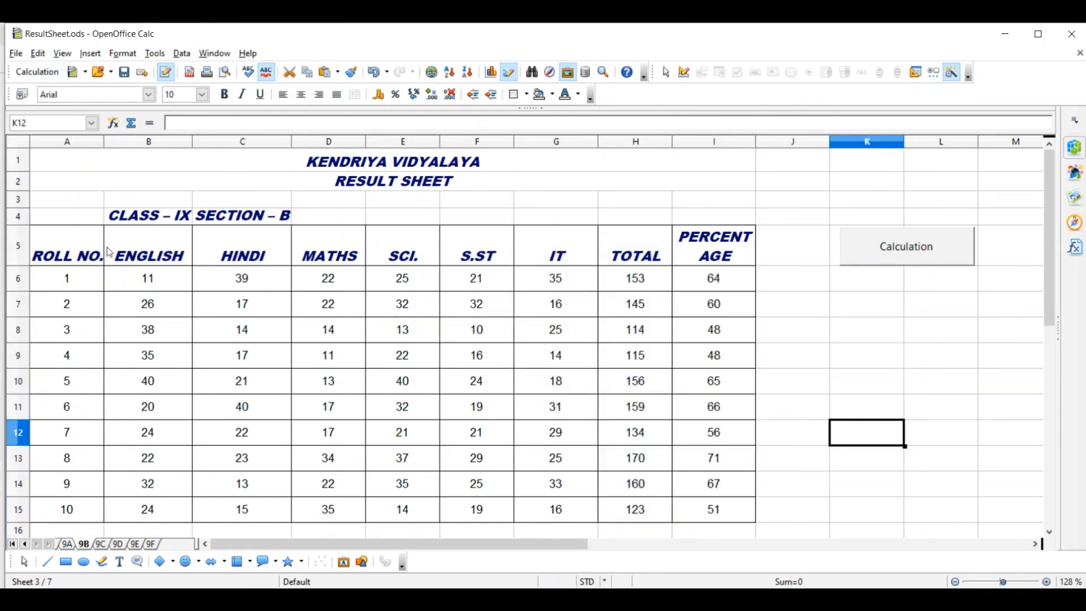
# - On sheet 9C, delete the contents of H6:I15 without the formats and recalculate them with the toolbar's Calculation command
pyautogui.click(102, 543)
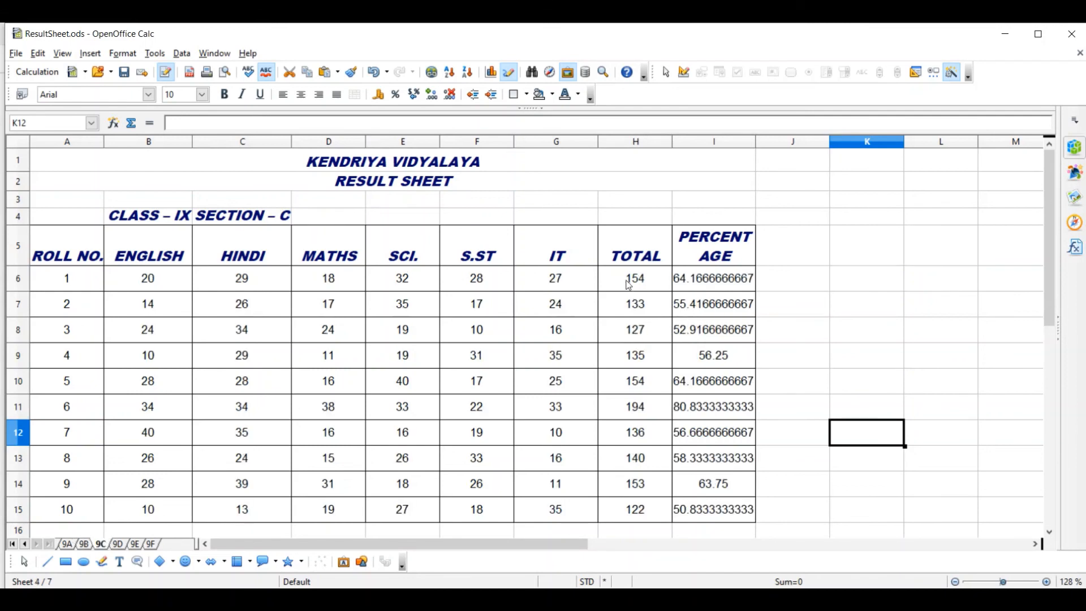
pyautogui.moveTo(631, 283); pyautogui.dragTo(703, 519)
pyautogui.press('BackSpace')
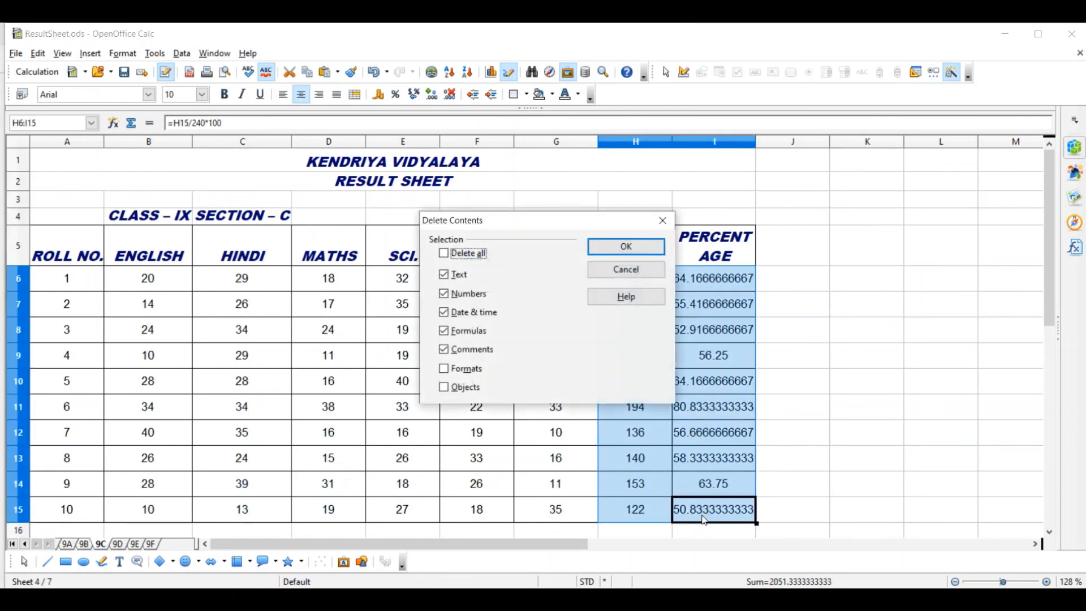
pyautogui.click(616, 247)
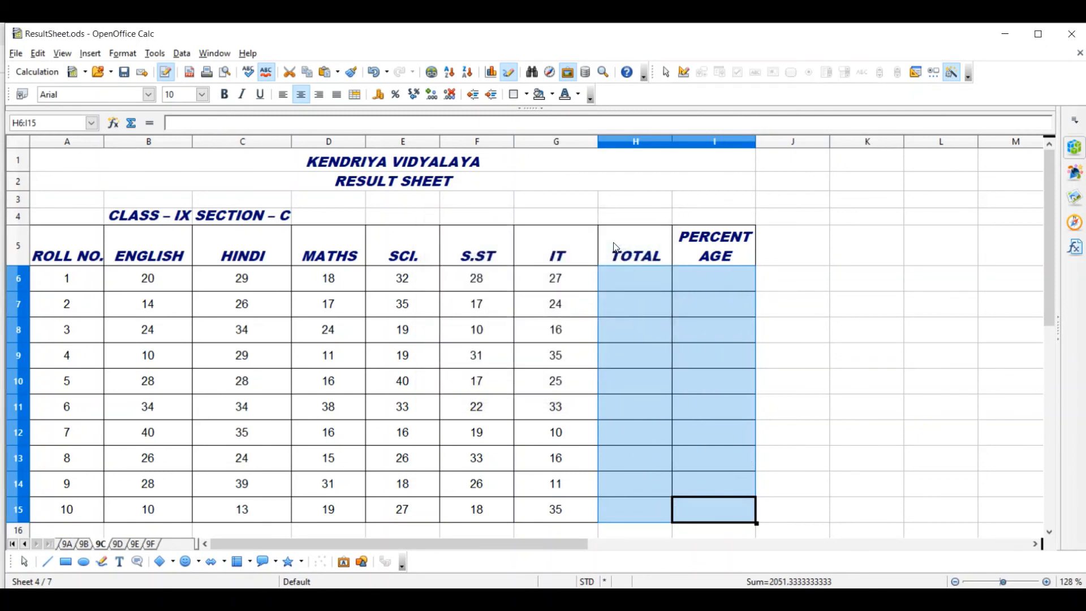
pyautogui.click(39, 73)
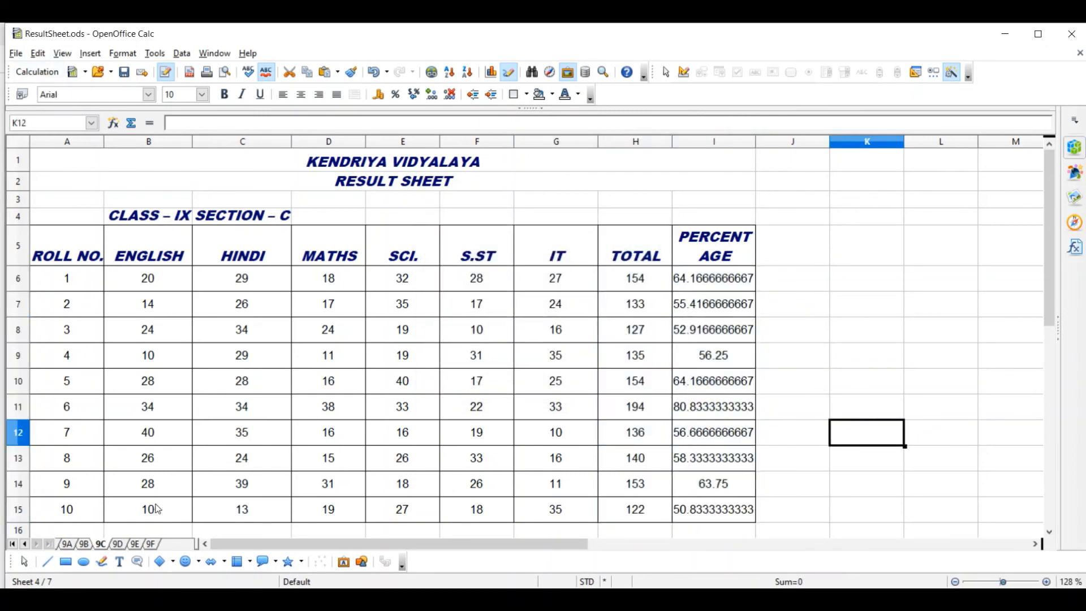
# - Fill in the totals and percentages on sheet 9D with the toolbar's Calculation command
pyautogui.click(119, 544)
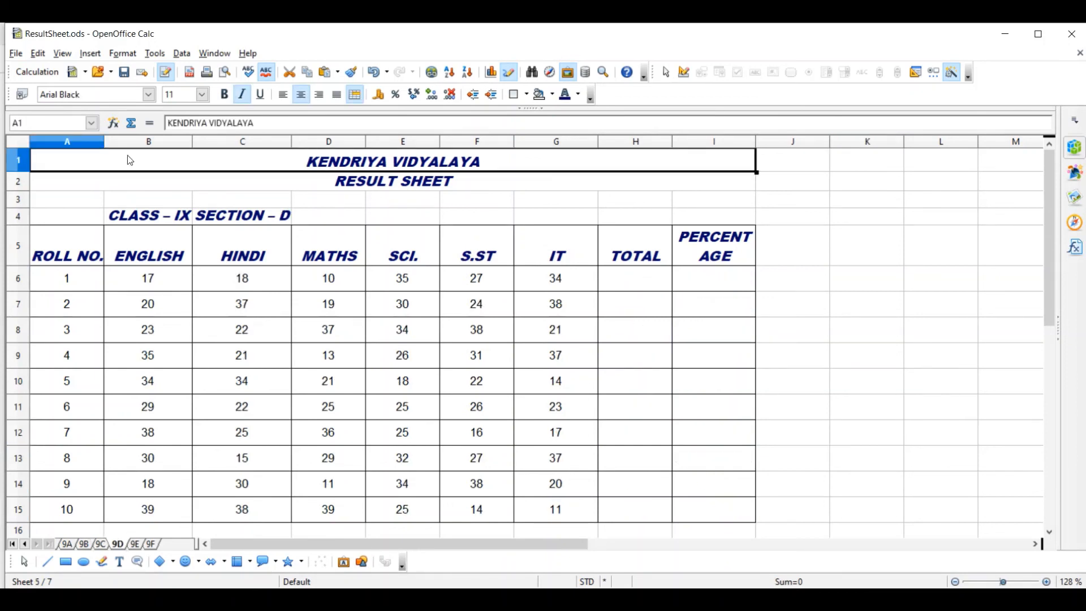
pyautogui.click(71, 72)
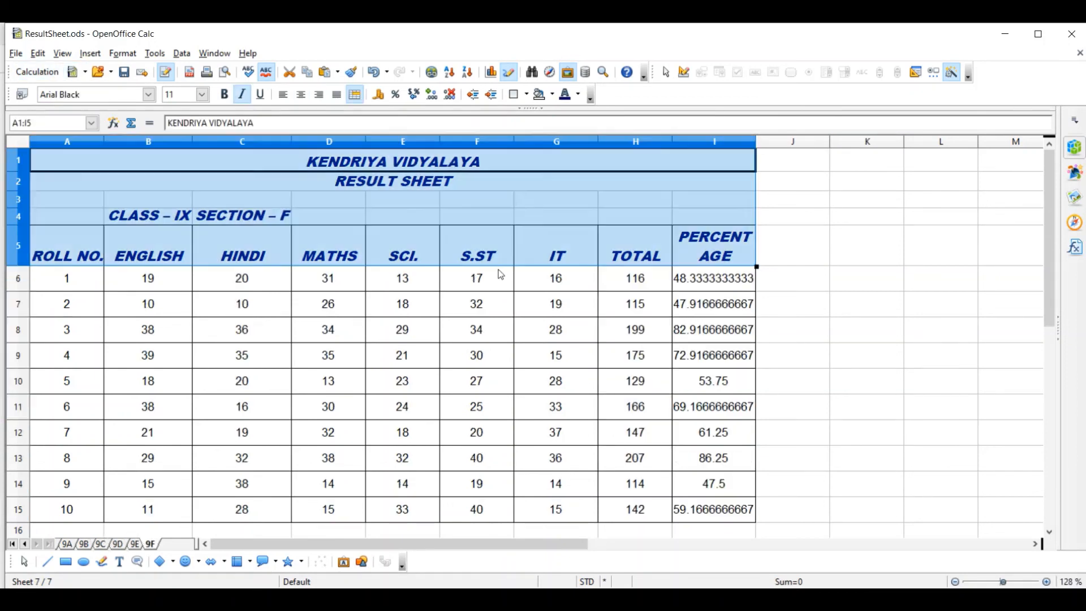